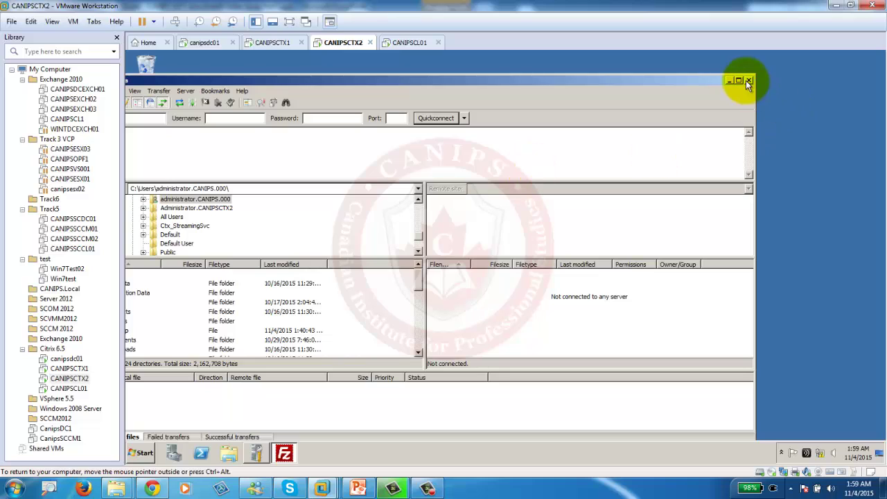
# Close FileZilla, then switch to CANIPSCTX1 and restore its Citrix AppCenter window.
pyautogui.click(750, 81)
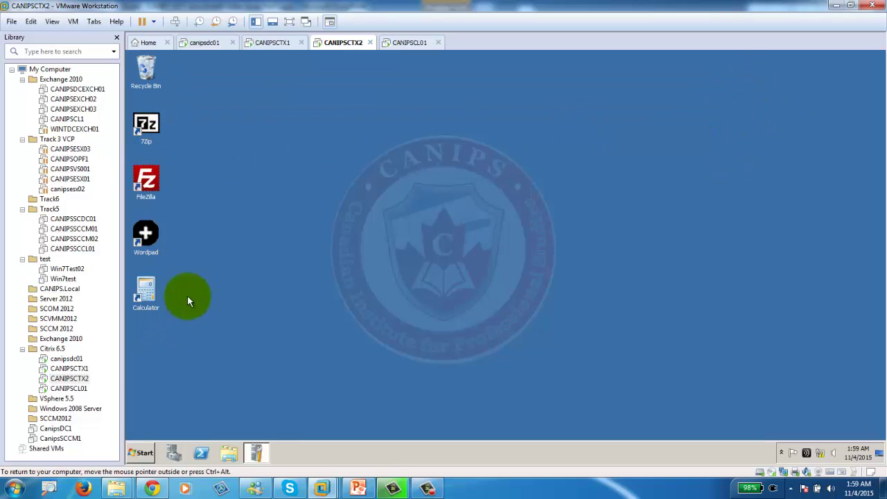
pyautogui.click(266, 40)
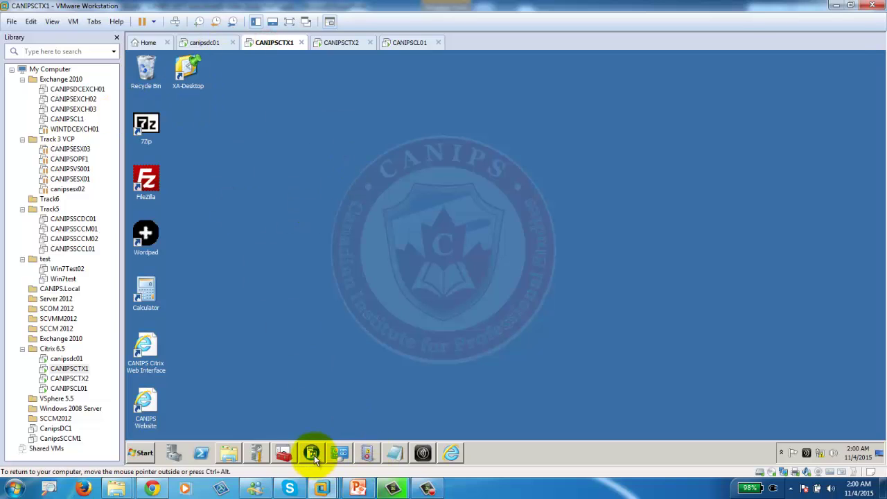
pyautogui.click(312, 453)
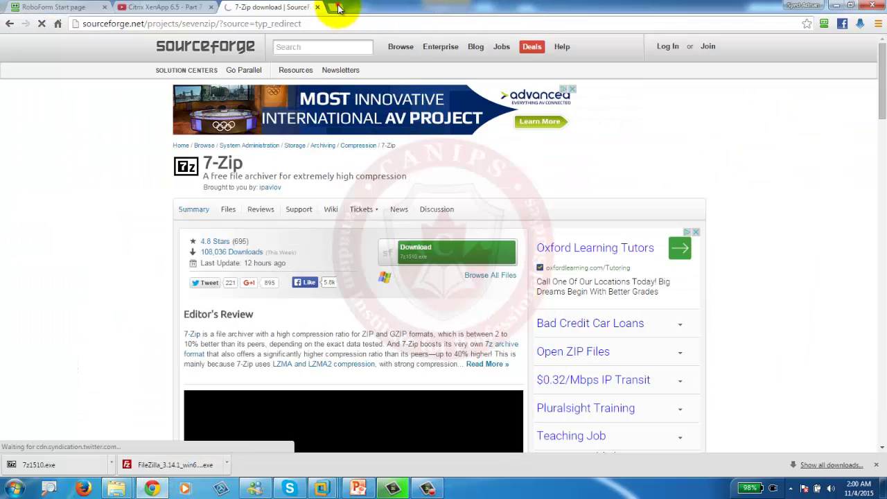
# Google 'notepad++' in a new tab and download the Notepad++ 6.8.6 installer from its home page.
pyautogui.click(338, 7)
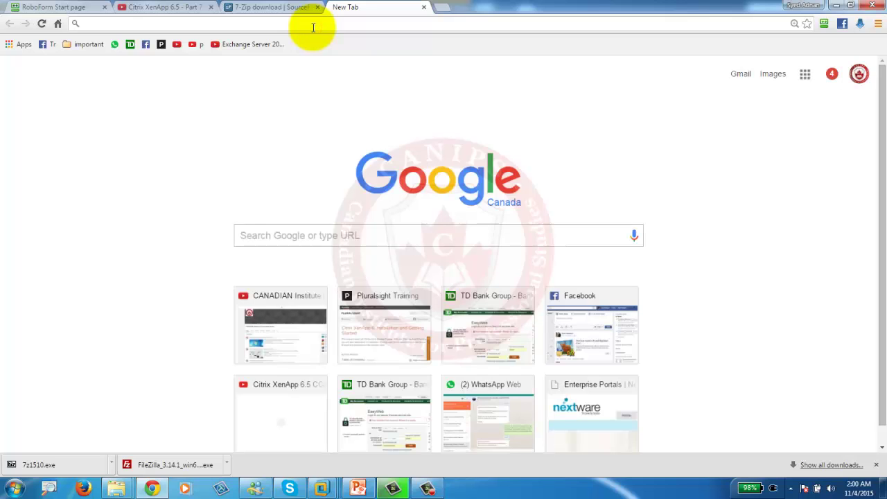
pyautogui.write('notepad++')
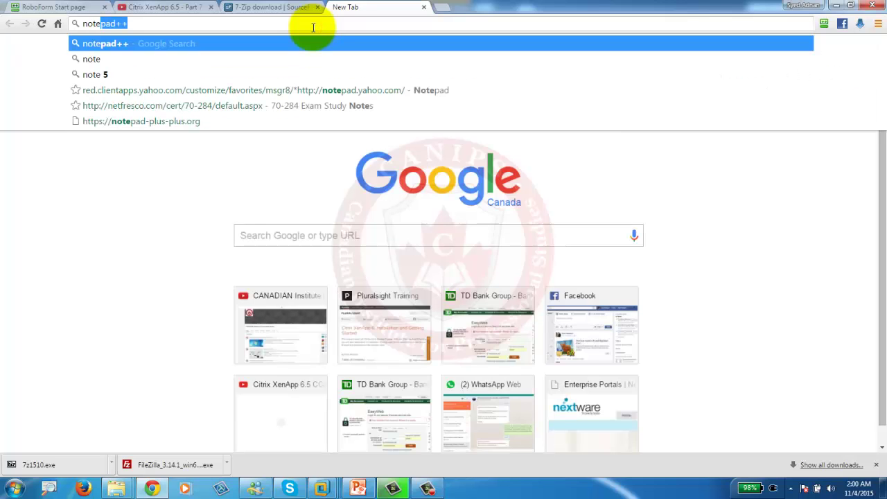
pyautogui.press('Return')
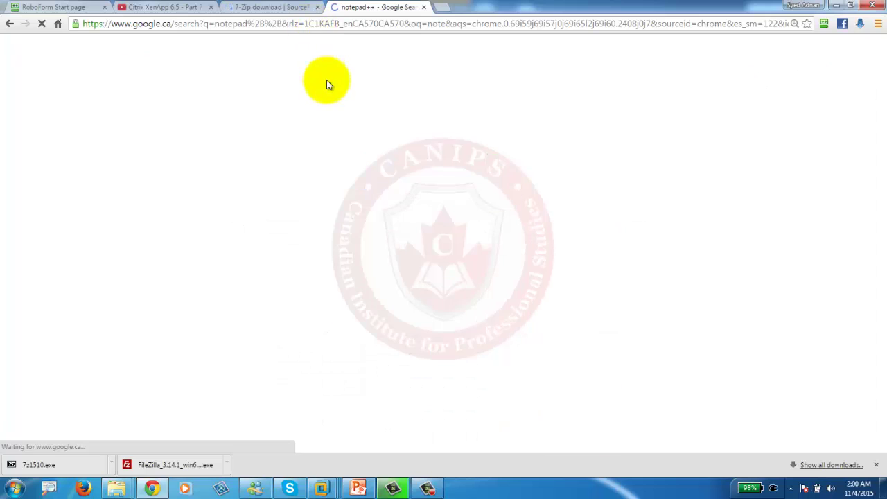
pyautogui.click(132, 144)
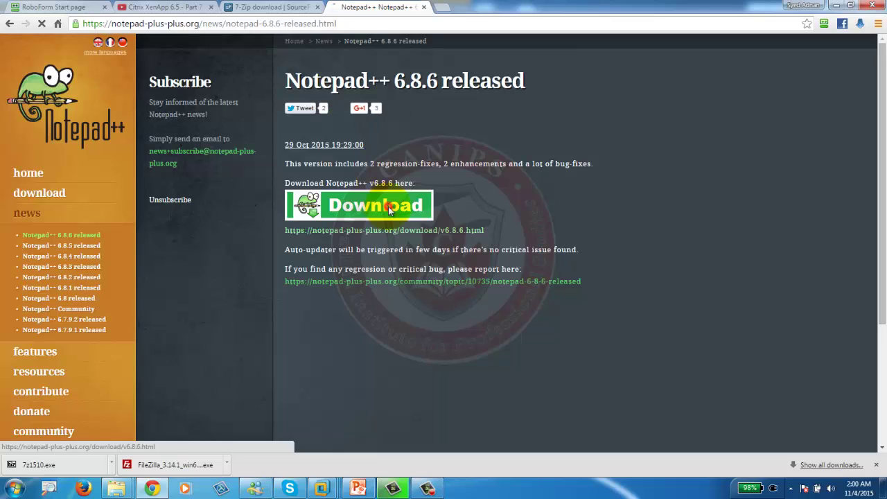
pyautogui.click(388, 208)
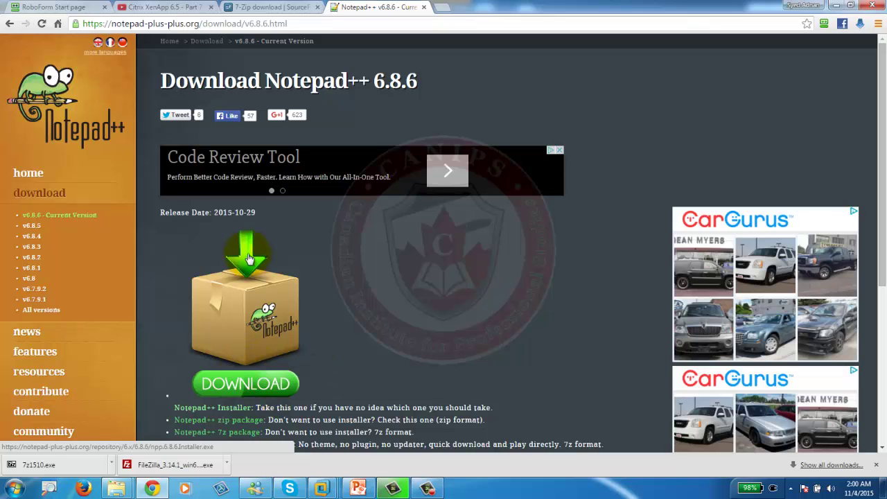
pyautogui.click(238, 386)
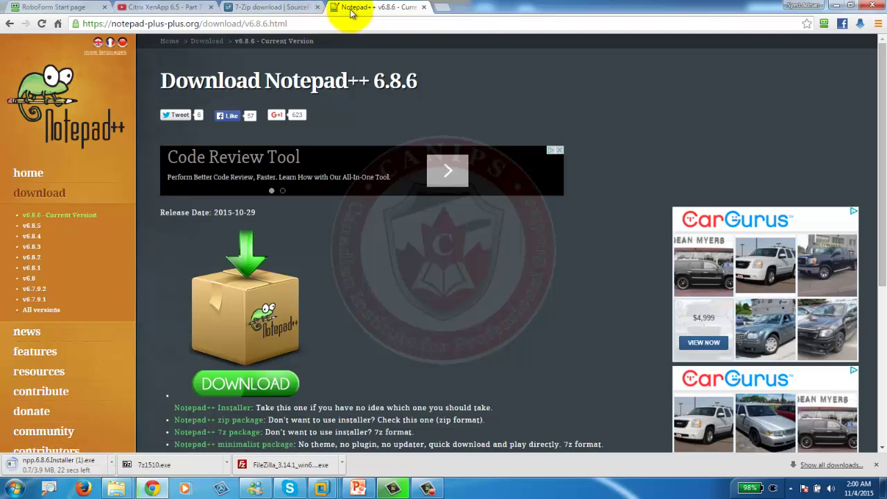
pyautogui.click(448, 8)
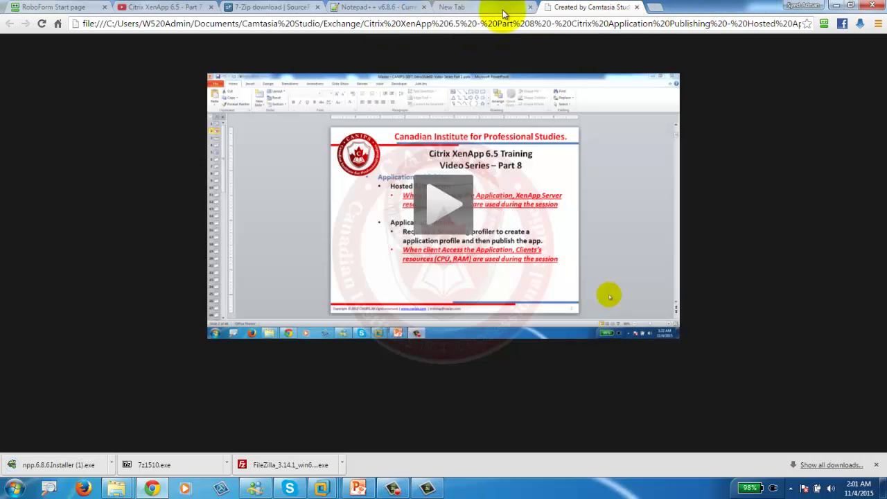
# Search Google for 'winrar' in the new tab and open the rarlab.com result.
pyautogui.click(503, 10)
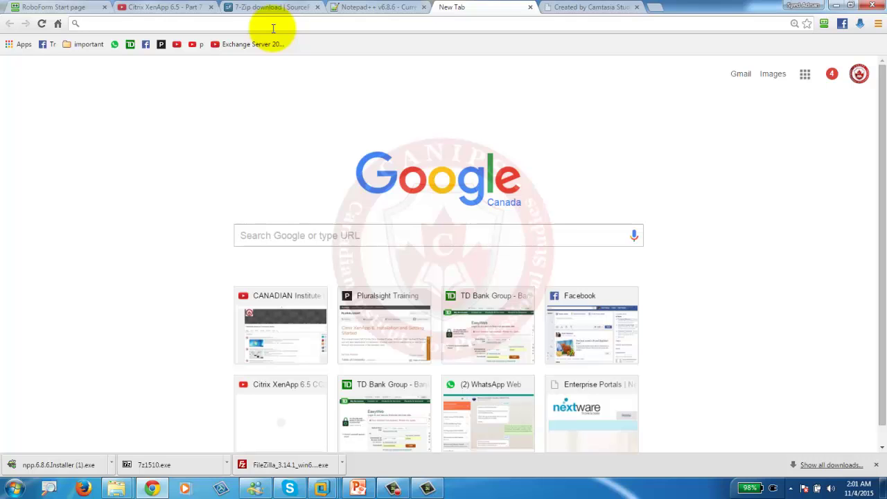
pyautogui.write('winrar')
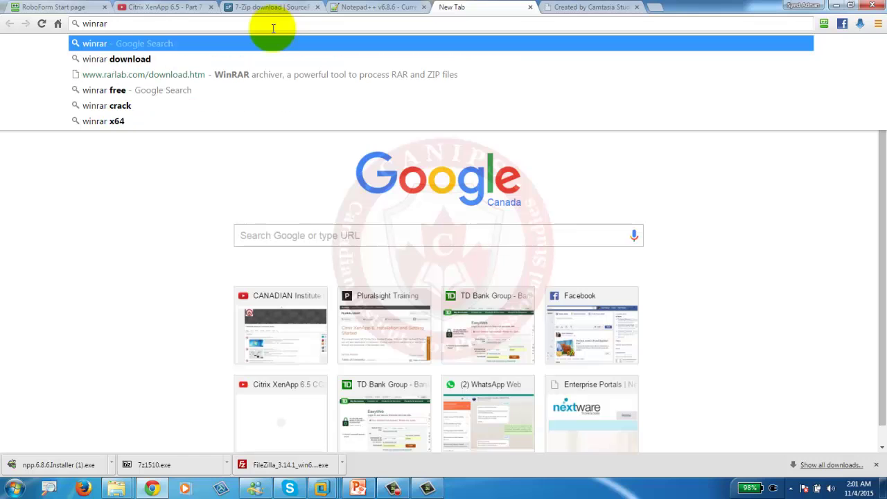
pyautogui.press('Return')
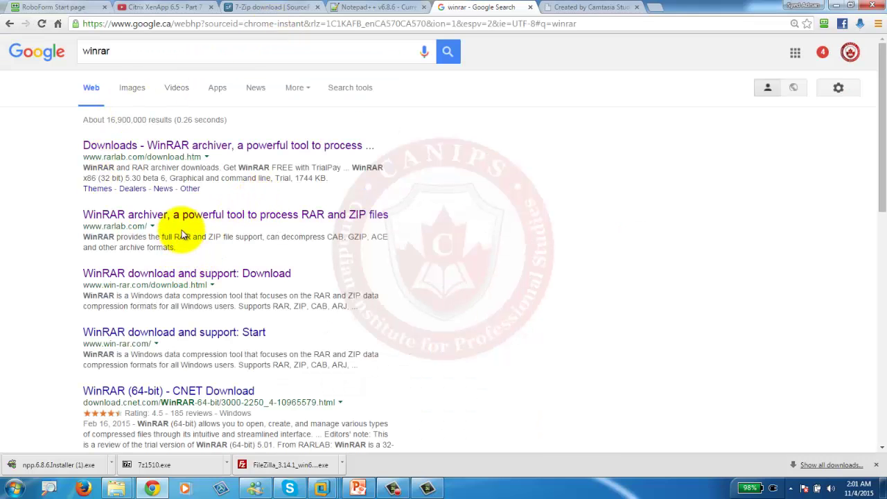
pyautogui.click(202, 212)
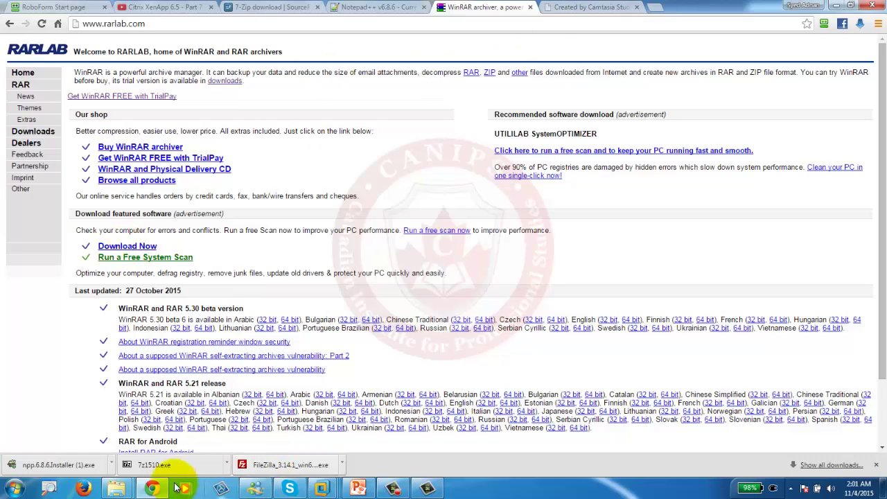
# Browse the Downloads folder, selecting winzip190-64.msi and ZoomIt.zip, then minimize it.
pyautogui.moveTo(111, 491)
pyautogui.click(182, 426)
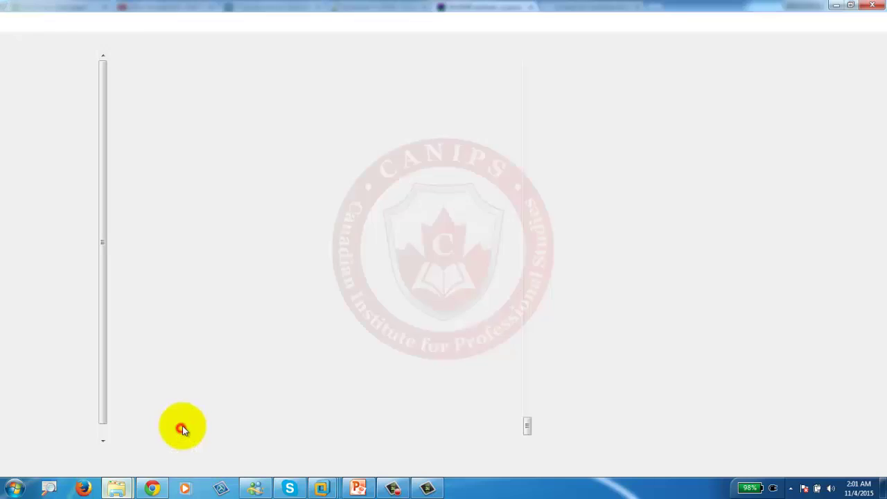
pyautogui.scroll(20, 225, 373)
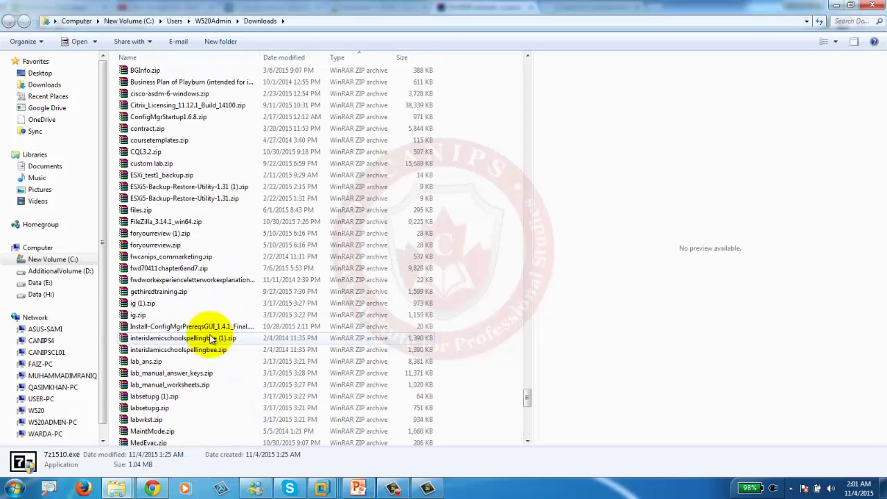
pyautogui.scroll(1, 211, 339)
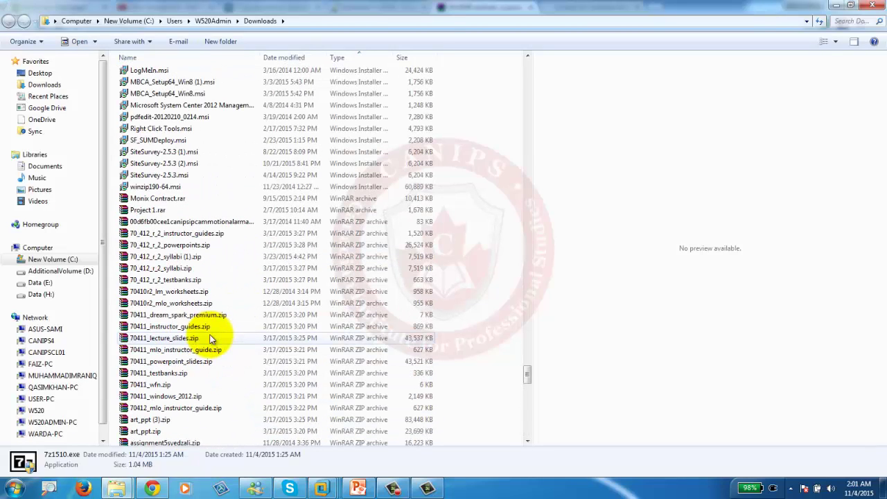
pyautogui.scroll(5, 212, 338)
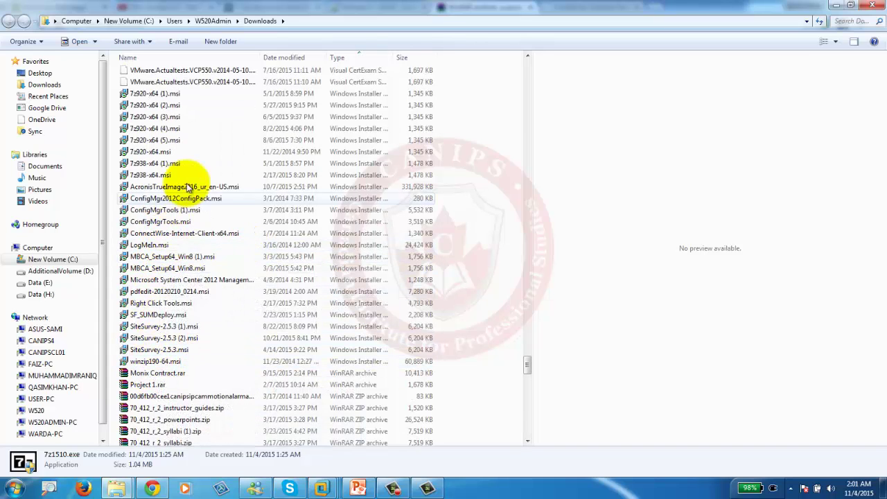
pyautogui.scroll(5, 206, 184)
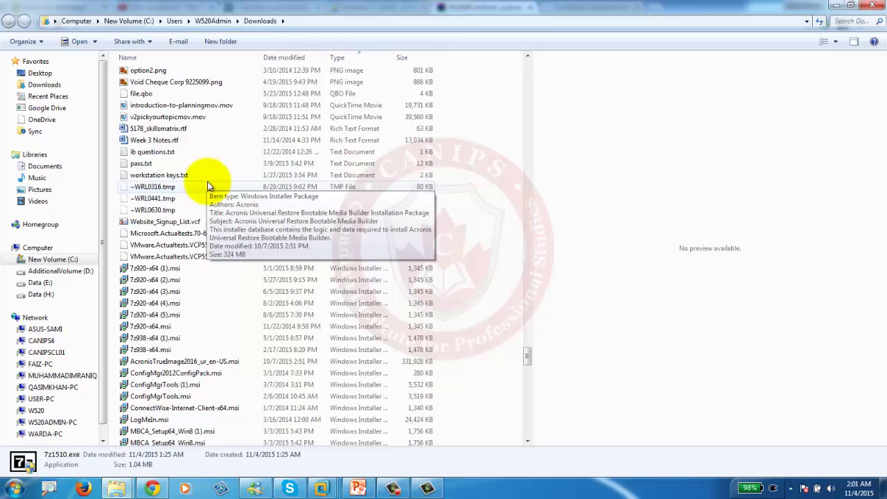
pyautogui.scroll(5, 208, 185)
pyautogui.scroll(-5, 208, 186)
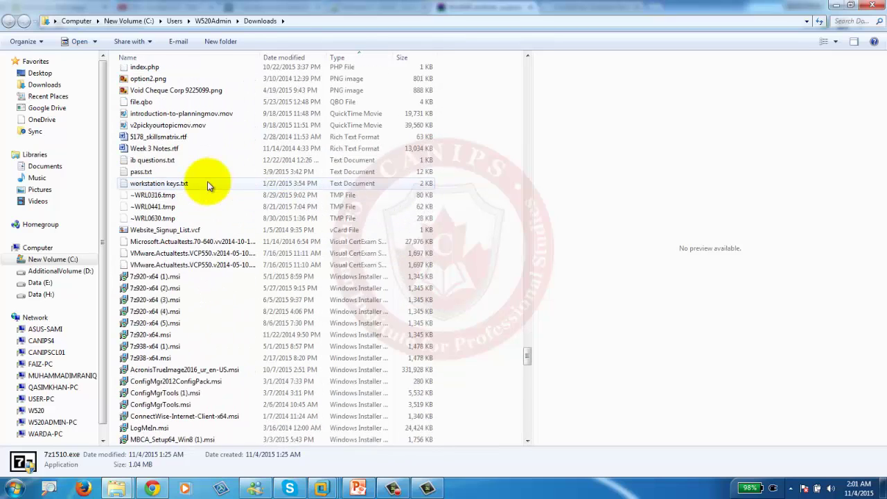
pyautogui.scroll(-9, 209, 186)
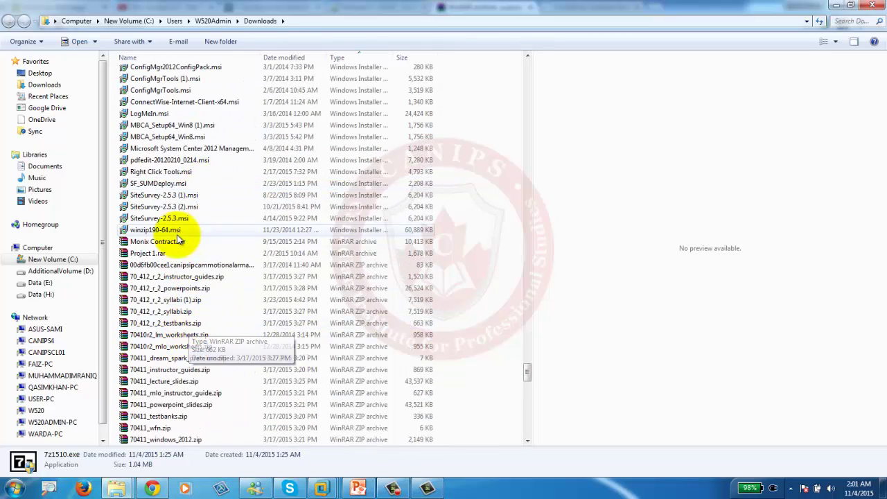
pyautogui.click(163, 232)
pyautogui.scroll(-14, 239, 260)
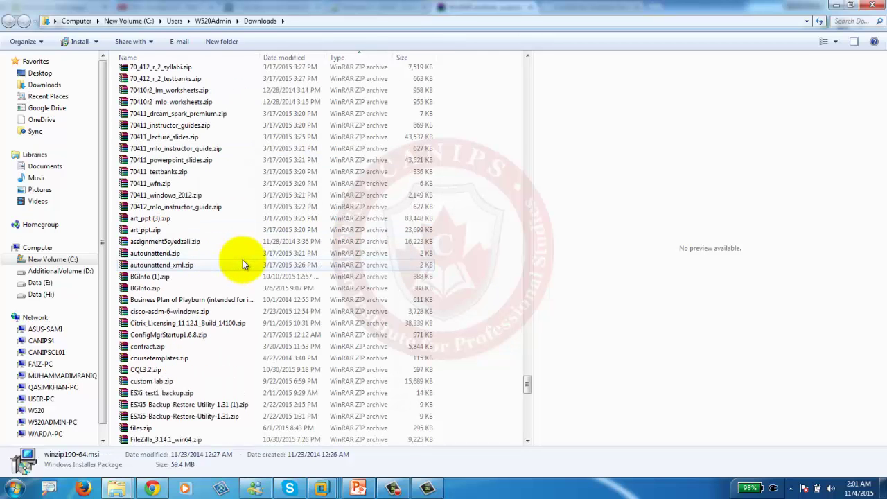
pyautogui.scroll(-15, 243, 265)
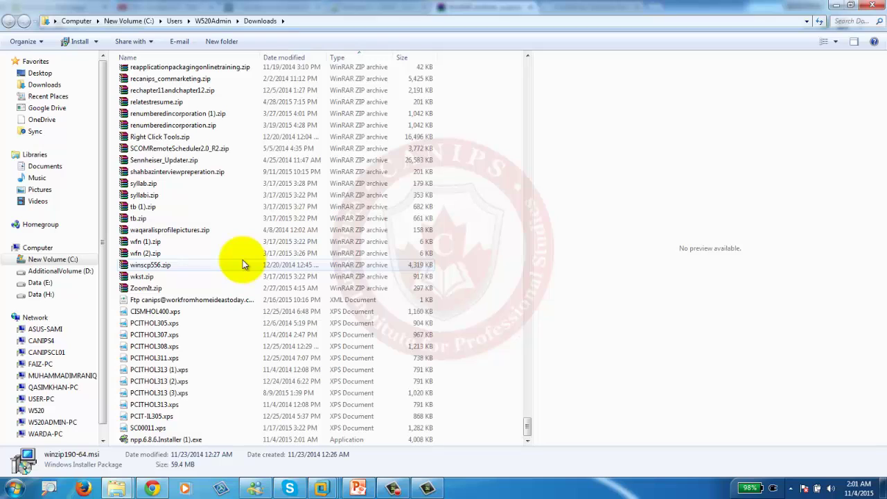
pyautogui.click(144, 289)
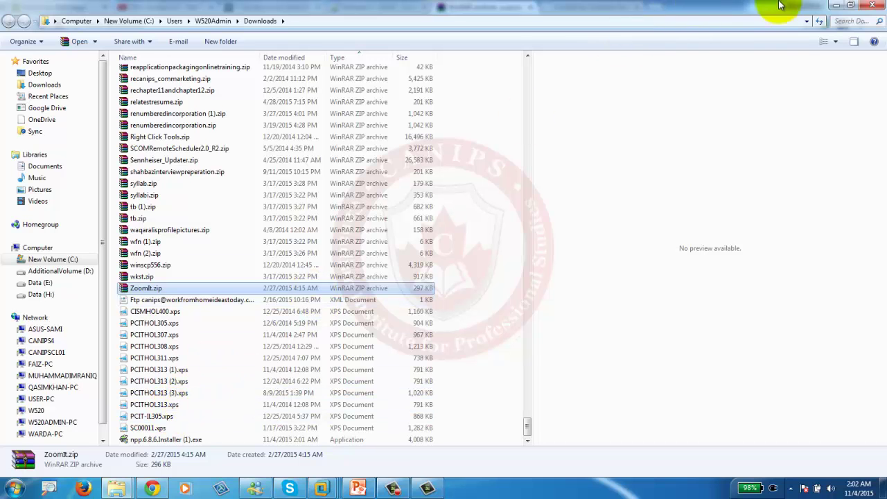
pyautogui.click(839, 6)
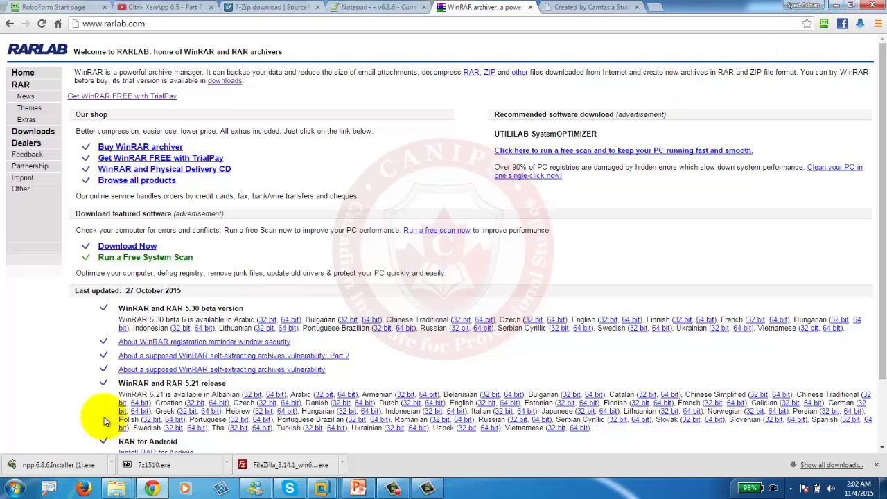
# Show the Notepad++ download in its folder and copy npp.6.8.6.Installer (1).exe.
pyautogui.rightClick(50, 470)
pyautogui.click(89, 435)
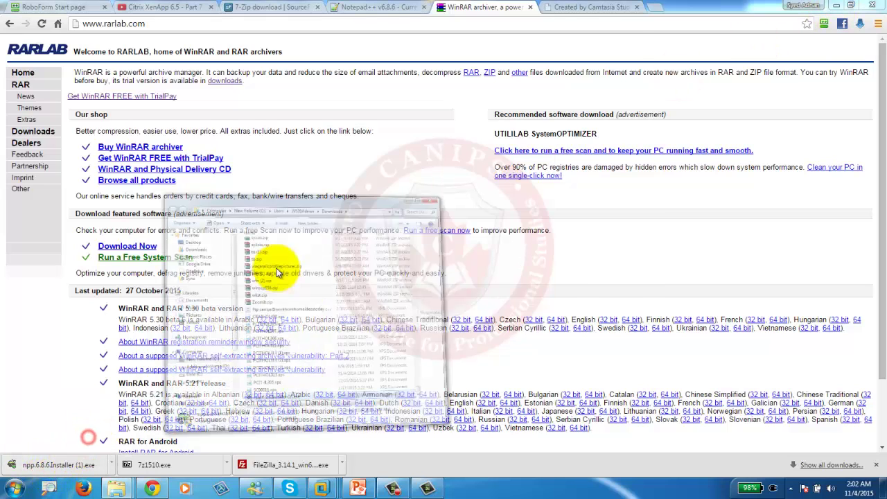
pyautogui.rightClick(391, 359)
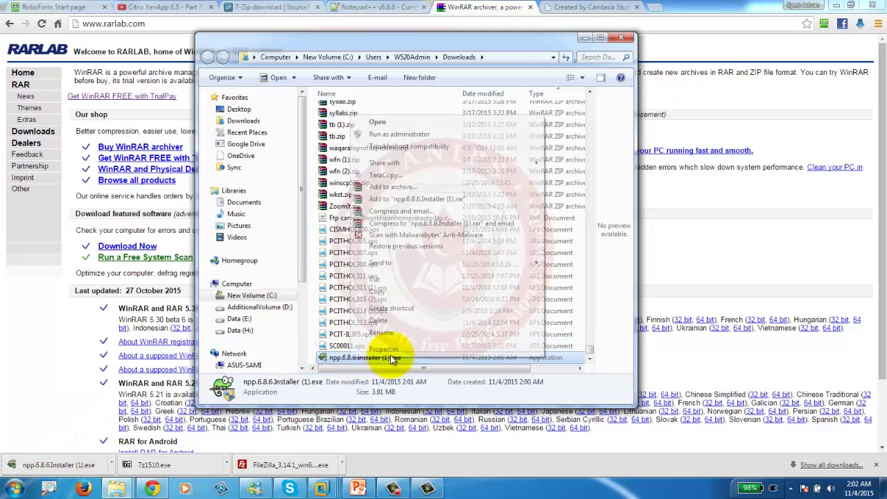
pyautogui.click(388, 291)
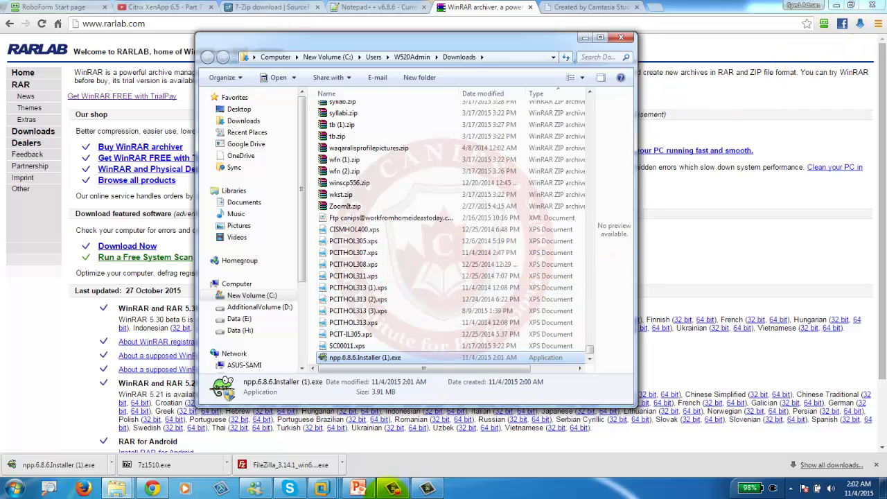
pyautogui.click(322, 488)
# Paste the Notepad++ installer into C:\Software on CANIPSCTX1, then switch to CANIPSCL01.
pyautogui.click(322, 435)
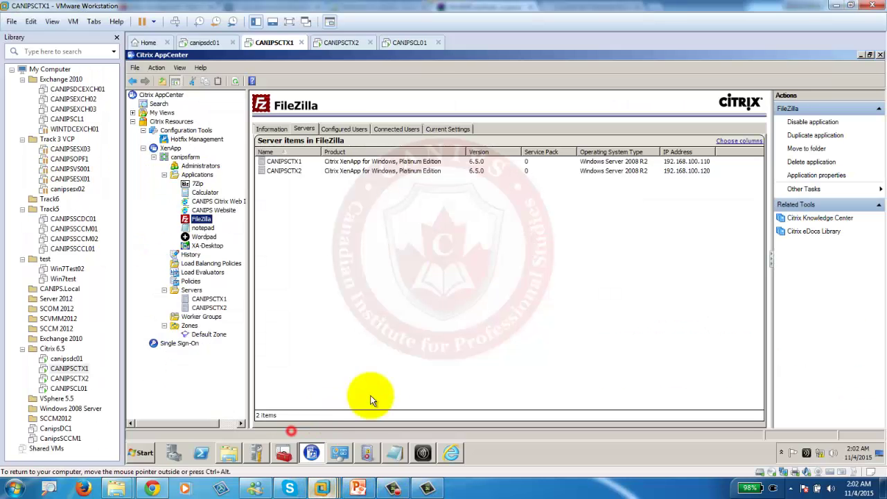
pyautogui.click(229, 453)
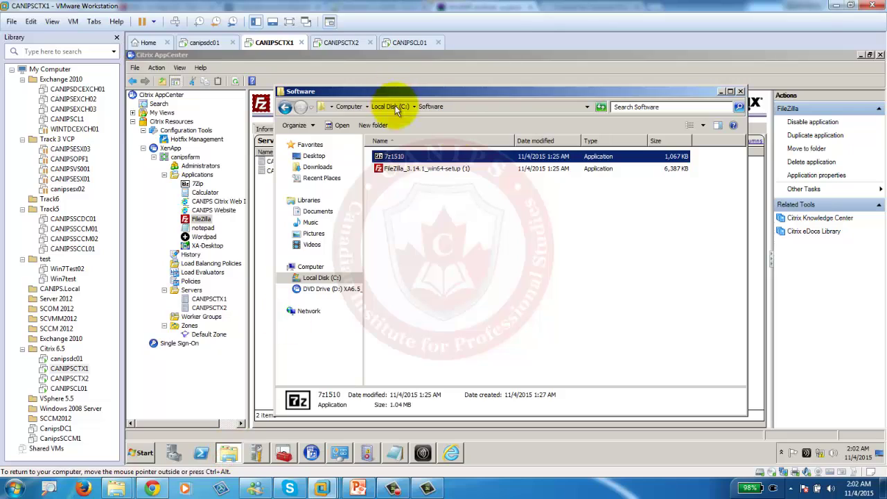
pyautogui.rightClick(413, 193)
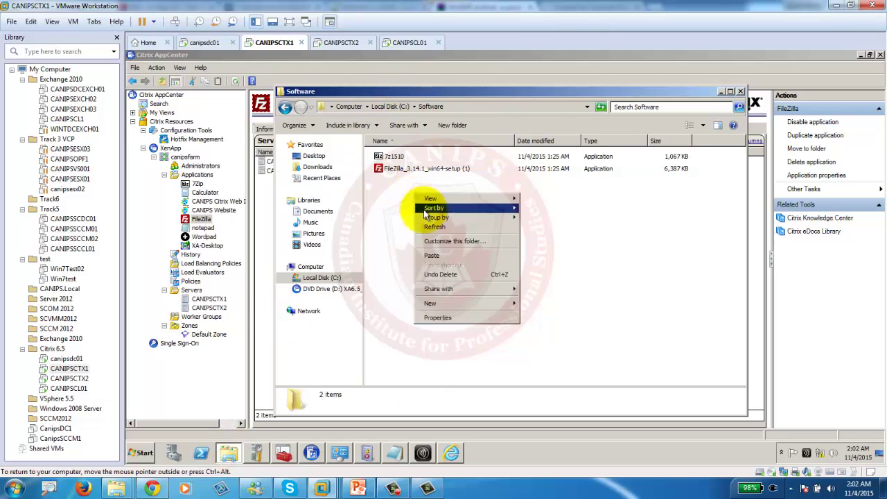
pyautogui.click(438, 255)
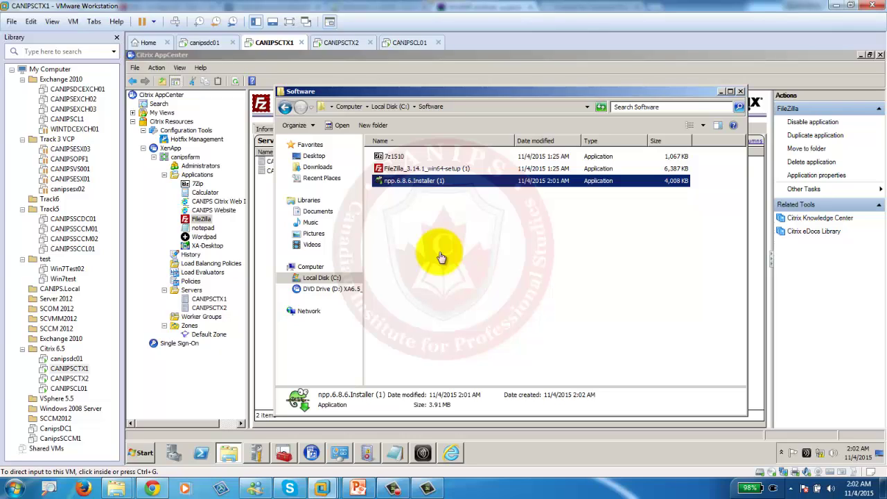
pyautogui.click(410, 44)
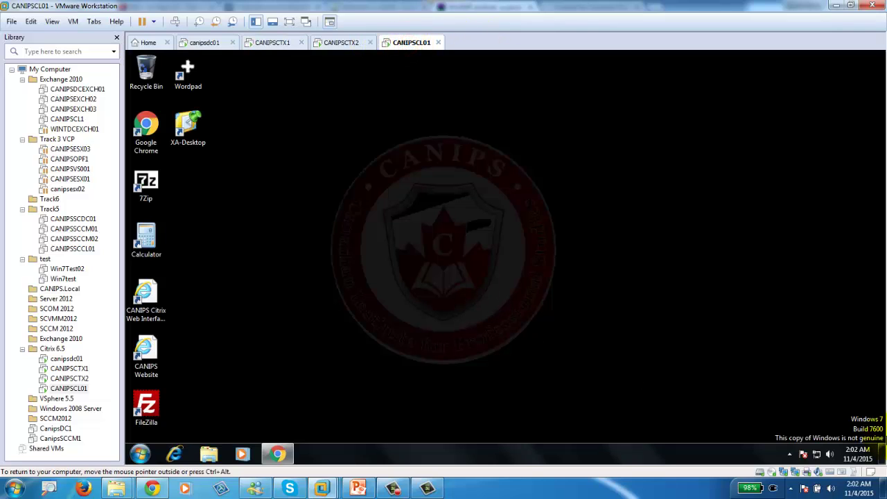
# Open Citrix Receiver Preferences from the CANIPSCL01 system tray to view plug-in status.
pyautogui.click(790, 455)
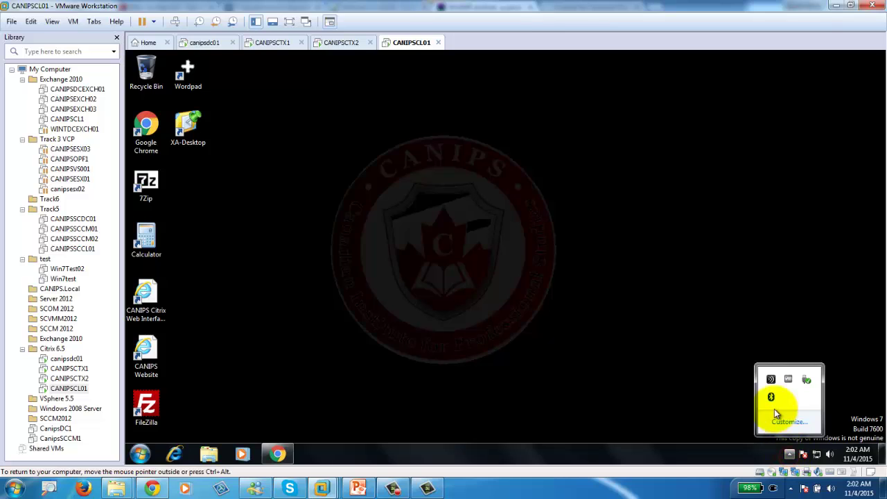
pyautogui.rightClick(769, 382)
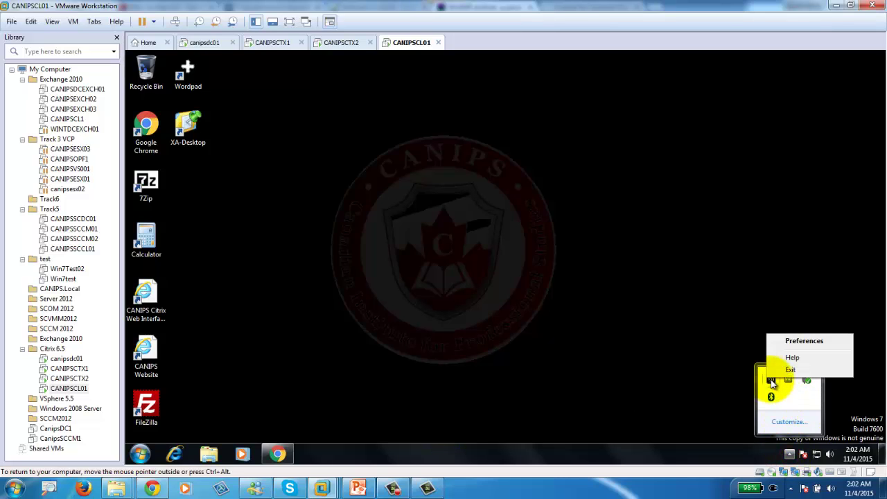
pyautogui.click(803, 348)
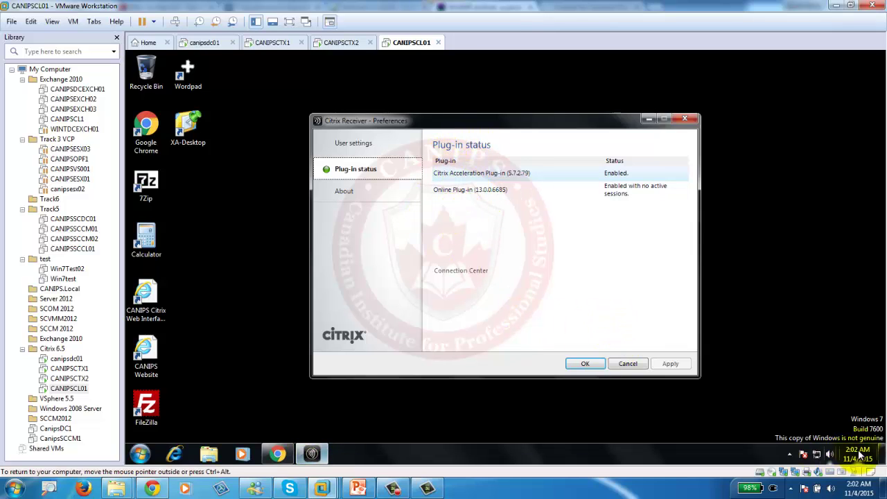
pyautogui.rightClick(407, 43)
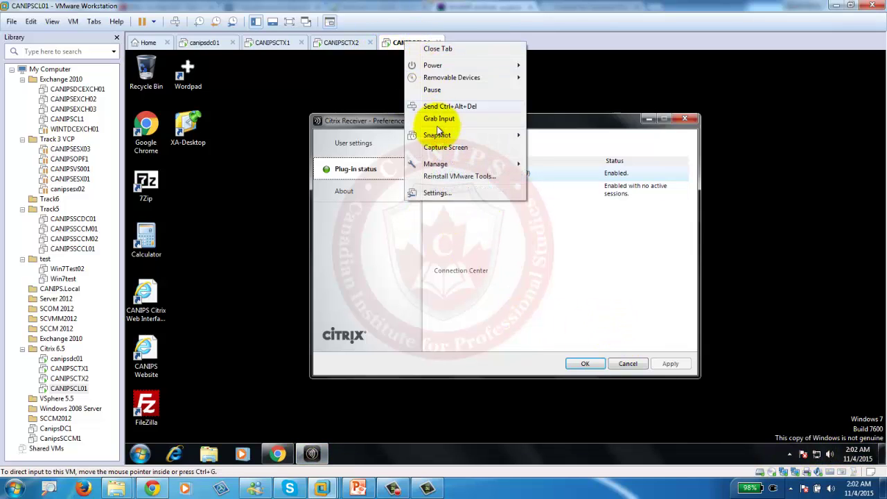
pyautogui.moveTo(463, 142)
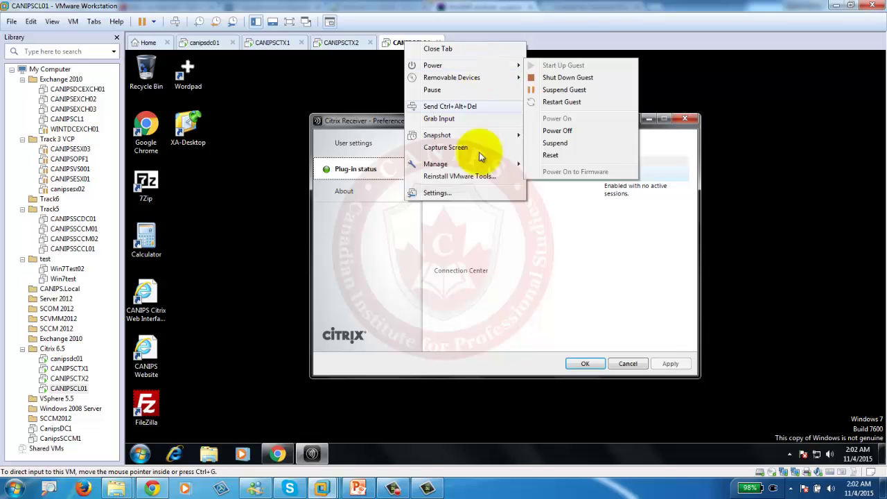
pyautogui.click(456, 192)
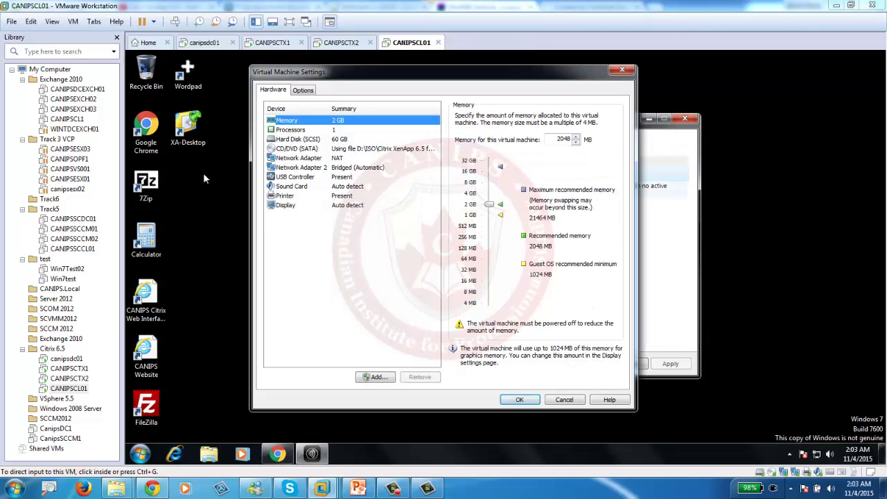
pyautogui.click(299, 149)
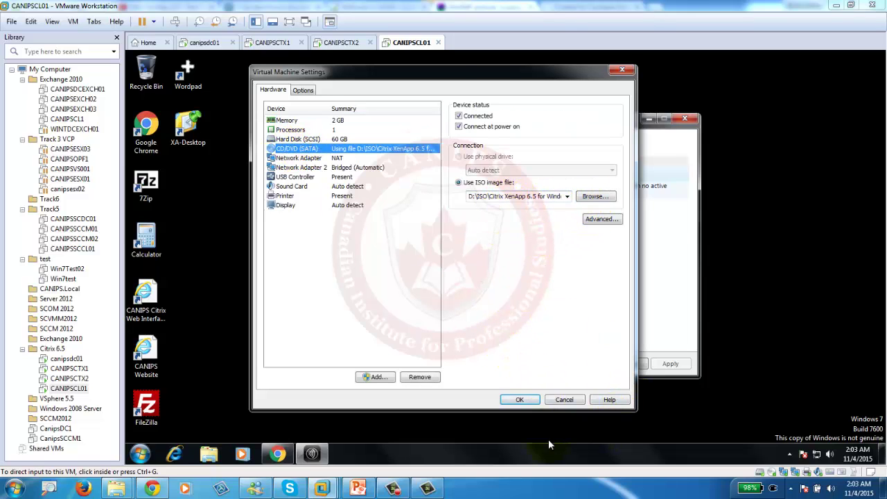
pyautogui.click(513, 399)
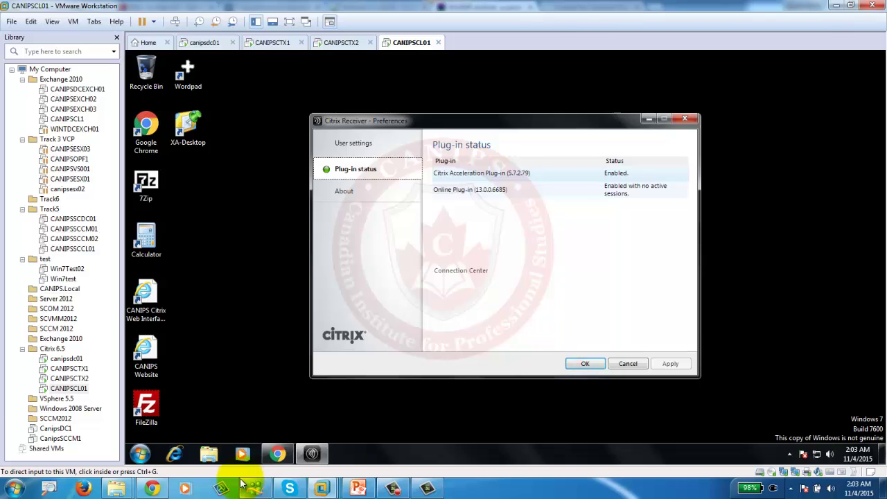
# Browse DVD Drive (D:) to Citrix Receiver and Plug-ins > Windows > Offline Plug-in and launch CitrixOfflinePlugin.
pyautogui.click(208, 453)
pyautogui.click(285, 277)
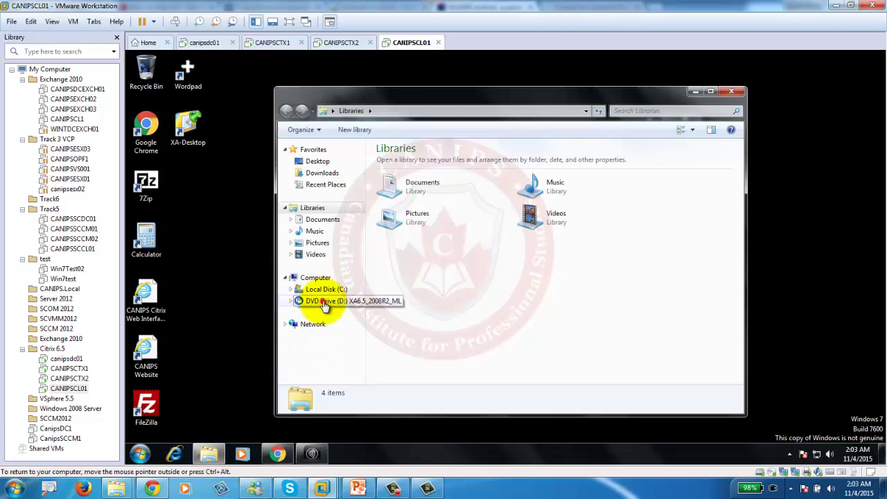
pyautogui.click(323, 301)
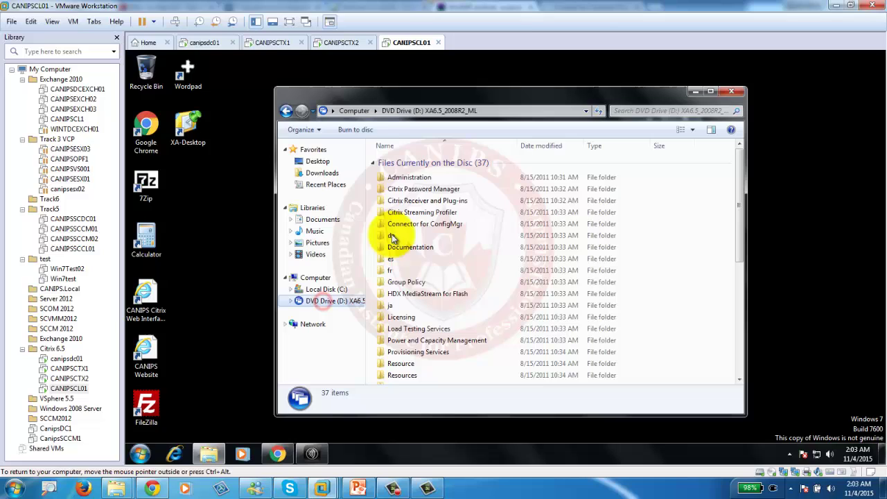
pyautogui.doubleClick(412, 203)
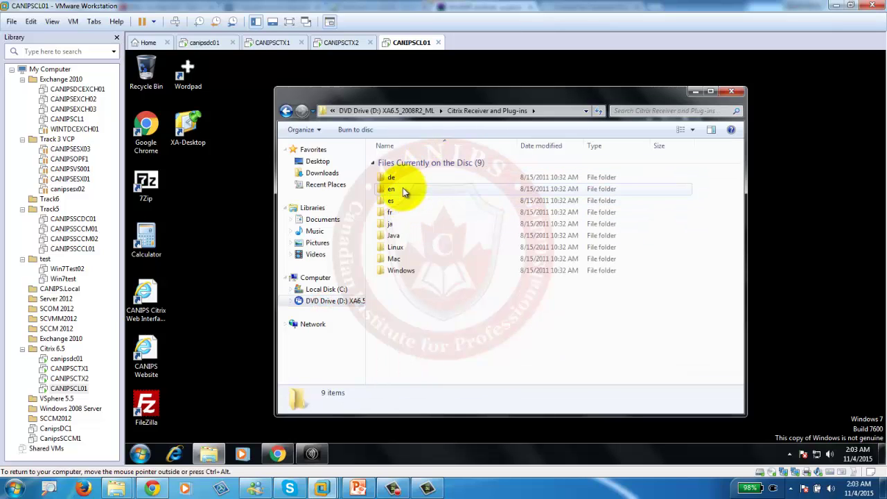
pyautogui.click(287, 111)
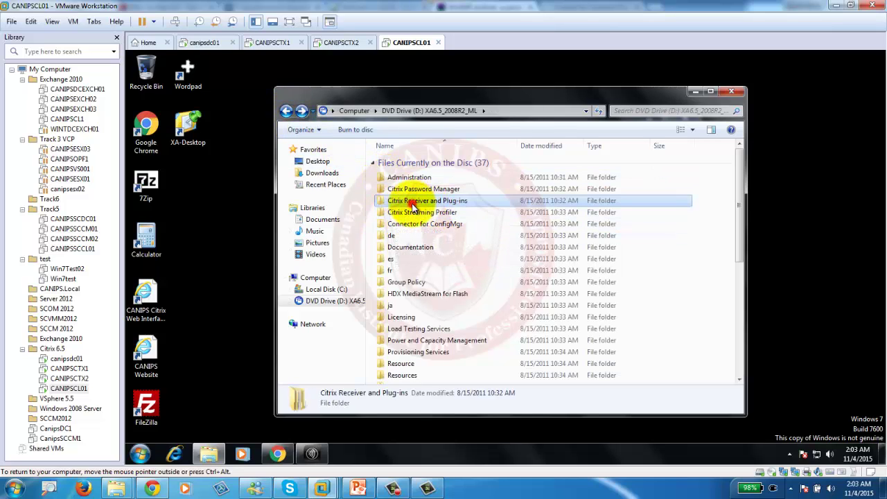
pyautogui.doubleClick(411, 206)
pyautogui.doubleClick(389, 271)
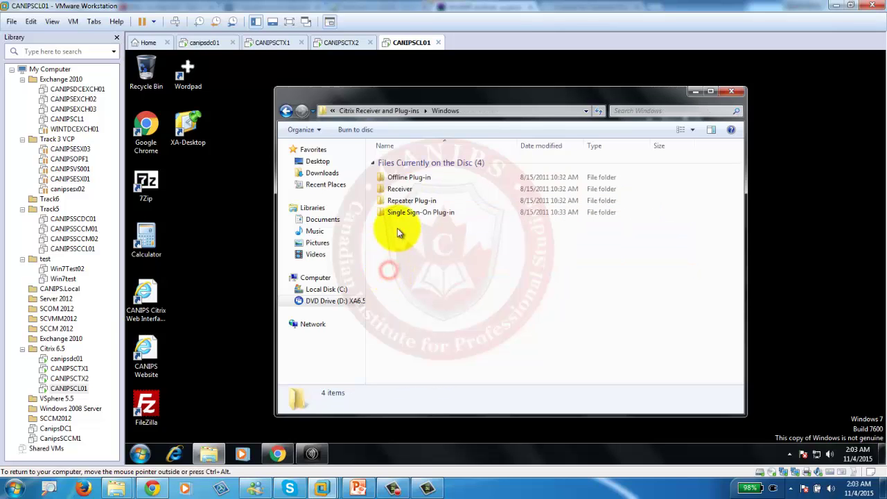
pyautogui.doubleClick(415, 178)
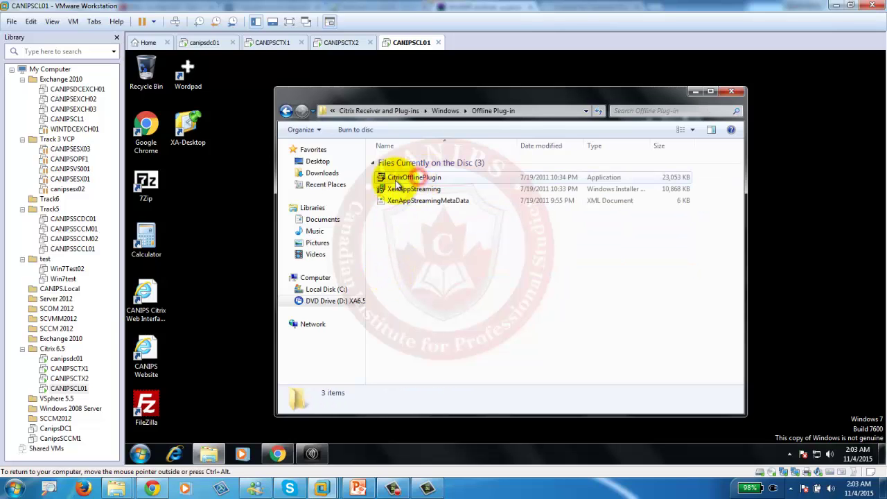
pyautogui.click(414, 178)
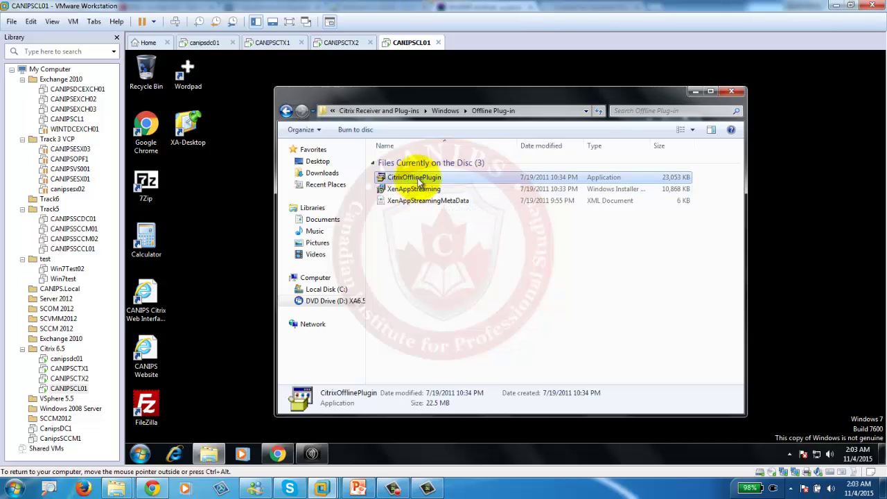
pyautogui.doubleClick(419, 179)
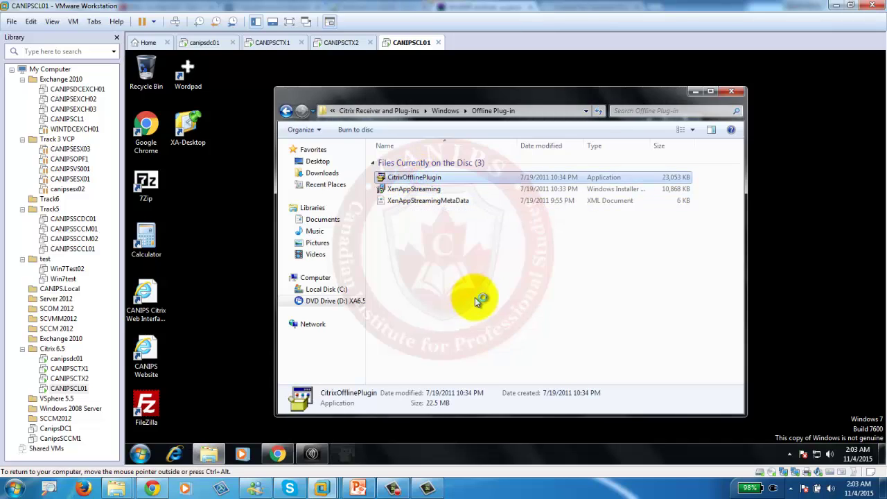
# Confirm the language, accept the license, install the Citrix Offline Plug-in and finish setup.
pyautogui.click(505, 271)
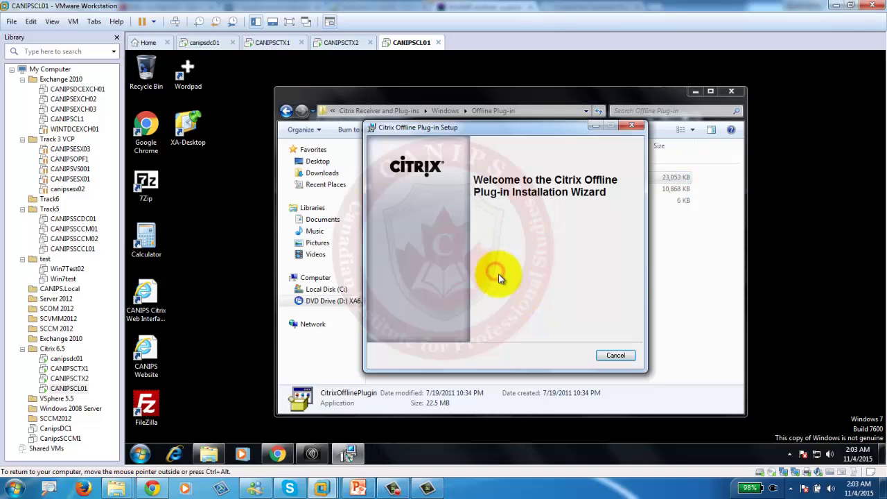
pyautogui.click(569, 355)
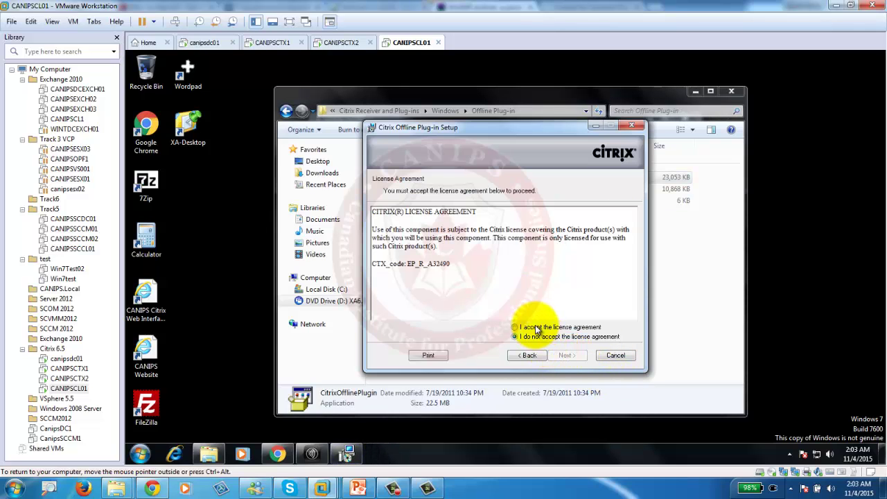
pyautogui.click(514, 326)
pyautogui.click(567, 355)
pyautogui.click(567, 355)
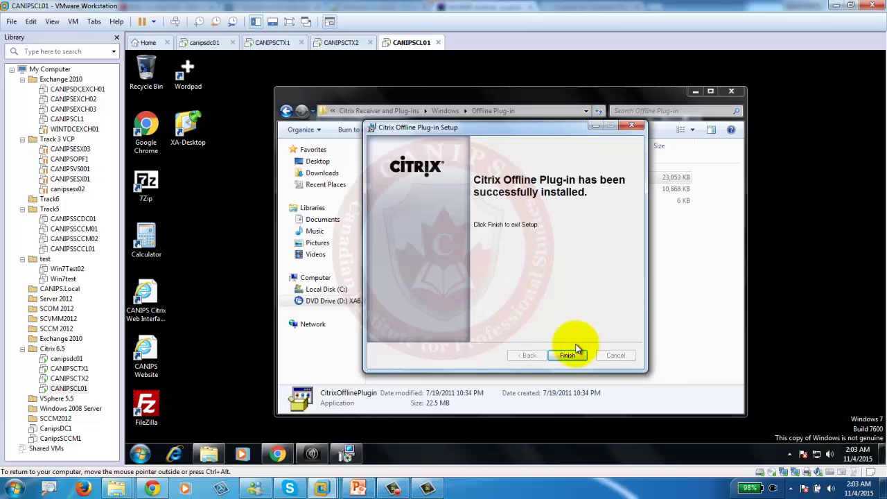
pyautogui.click(568, 356)
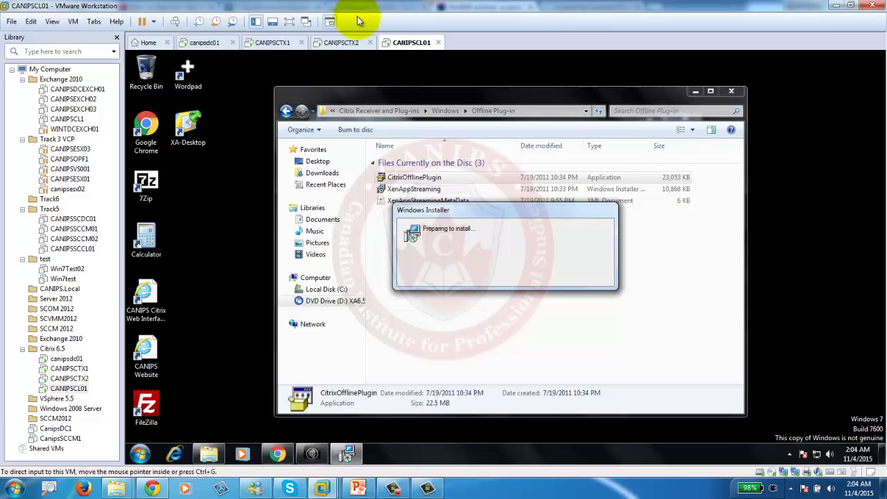
# Open Citrix Receiver Preferences on both the CANIPSCTX2 and CANIPSCTX1 servers.
pyautogui.click(343, 43)
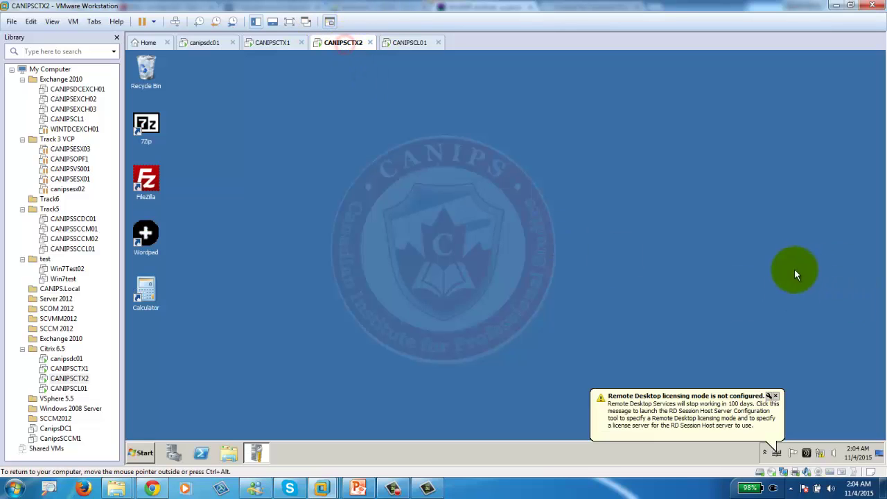
pyautogui.rightClick(807, 454)
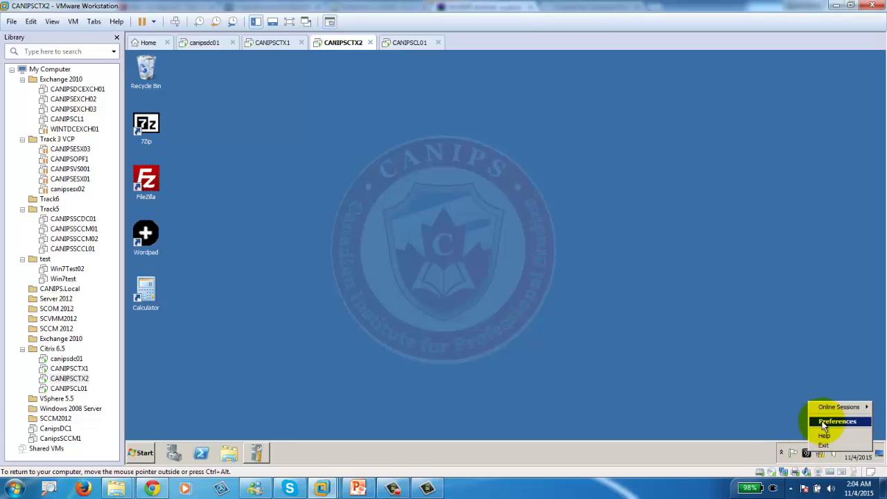
pyautogui.click(830, 423)
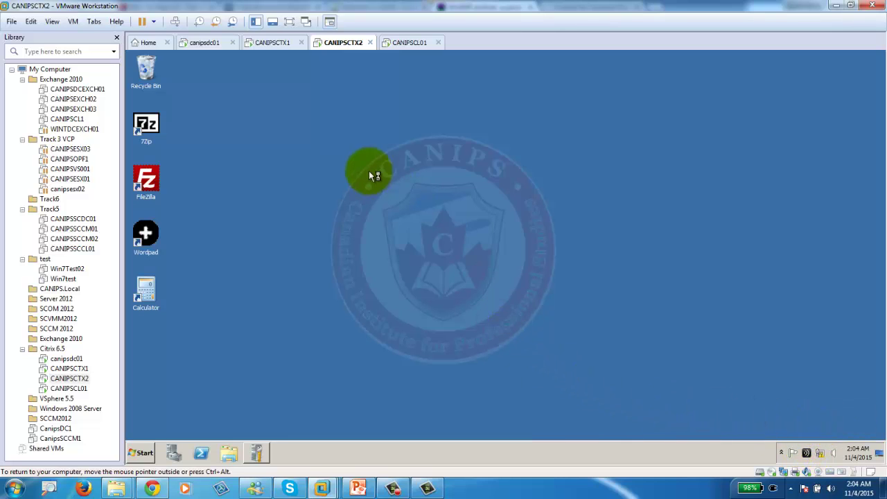
pyautogui.click(269, 43)
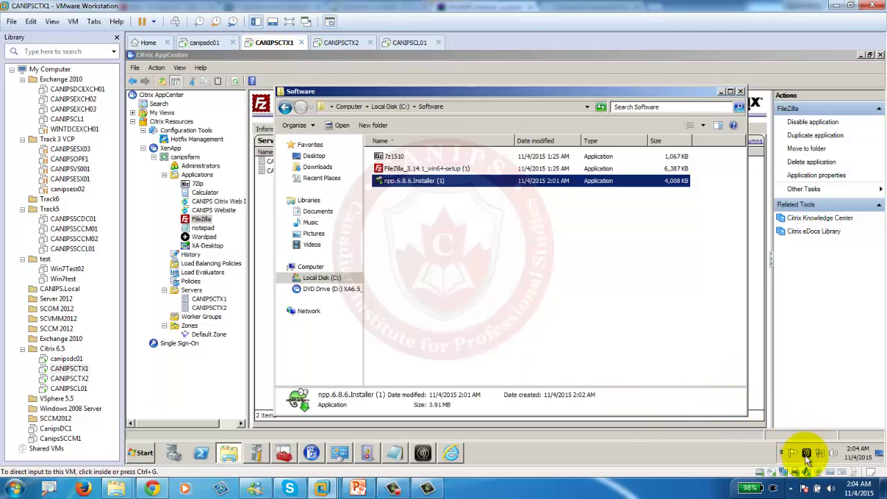
pyautogui.rightClick(805, 456)
pyautogui.click(828, 421)
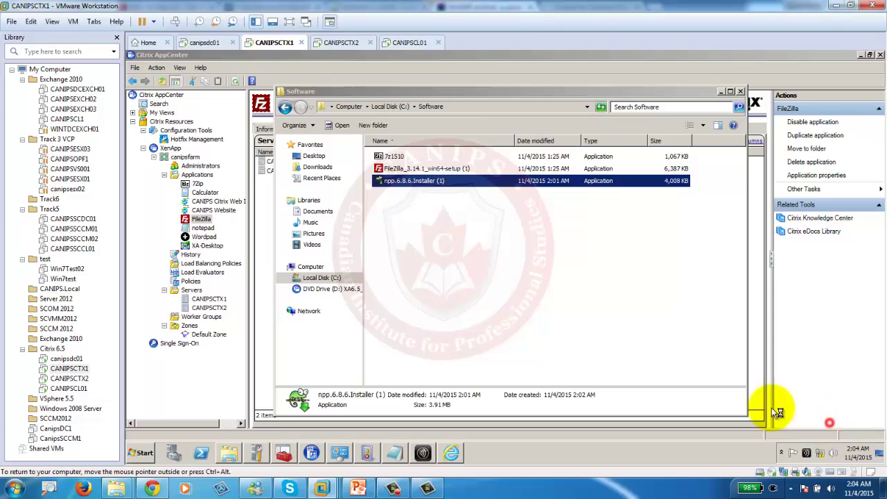
# Check plug-in status on CANIPSCTX1 and CANIPSCTX2, confirming Offline Plug-in 6.5.0.6684 is enabled.
pyautogui.click(409, 42)
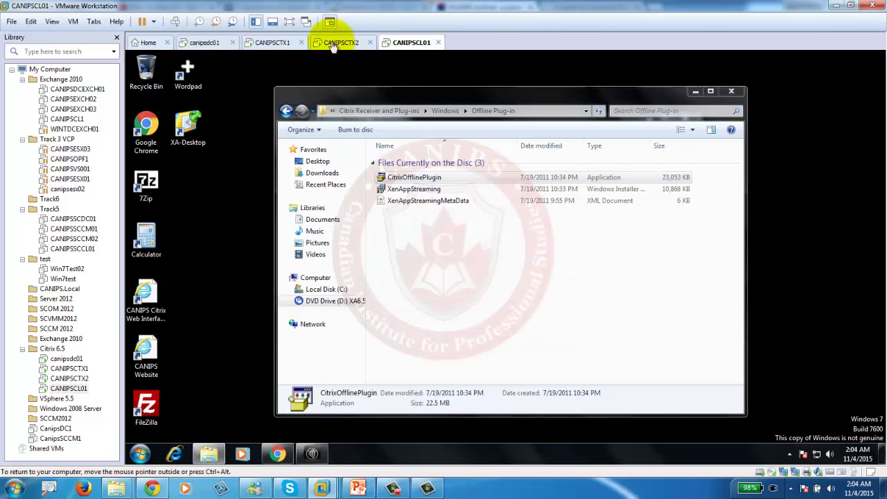
pyautogui.click(333, 43)
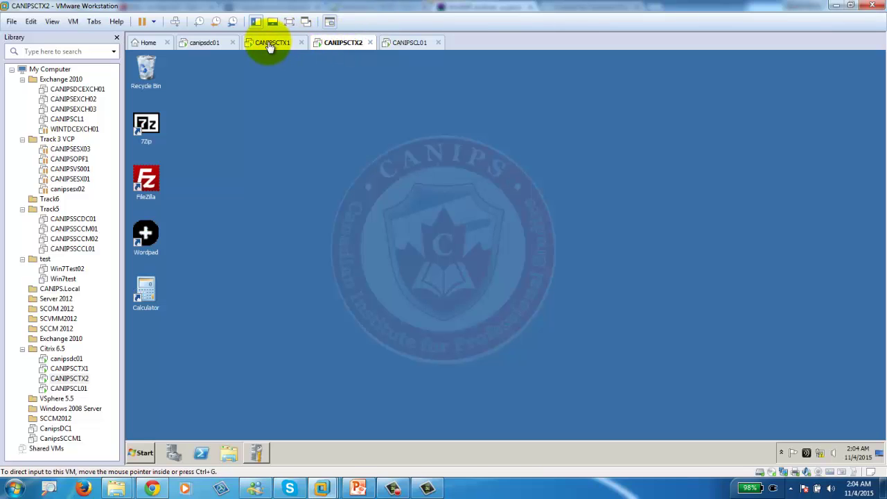
pyautogui.click(271, 43)
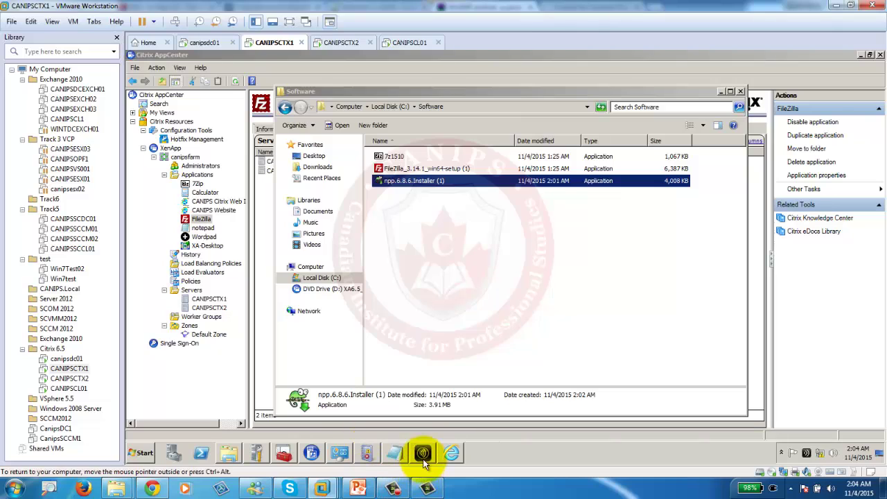
pyautogui.click(423, 453)
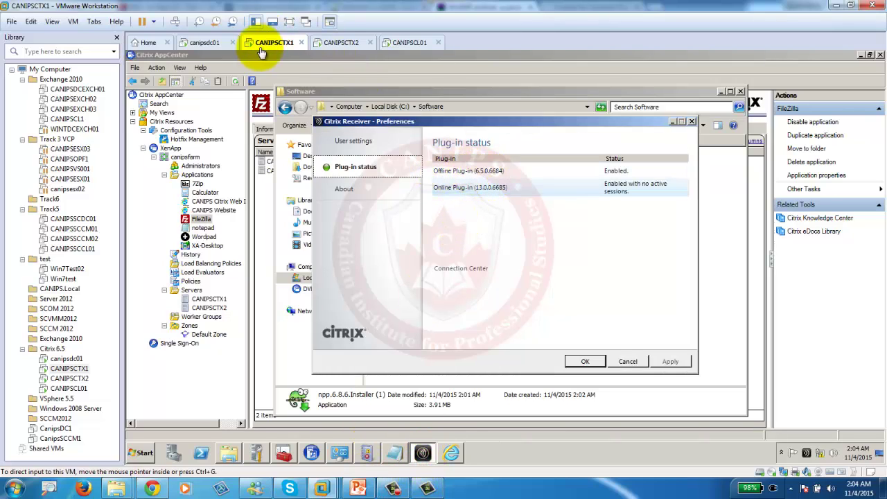
pyautogui.click(350, 43)
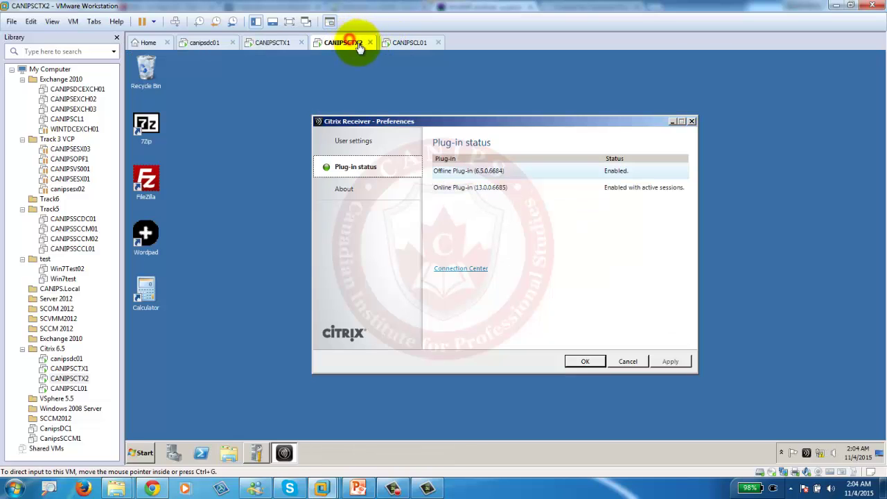
# Accept the restart prompt on CANIPSCL01, then return to the PowerPoint presentation.
pyautogui.click(410, 44)
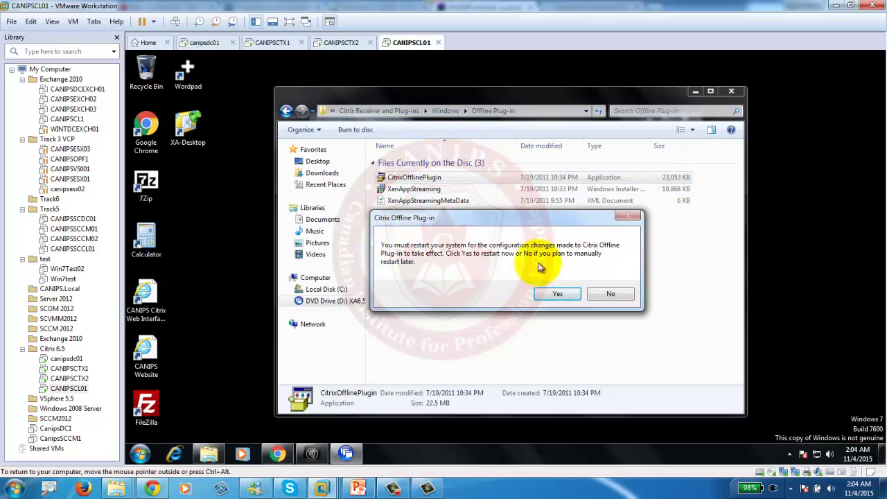
pyautogui.click(556, 295)
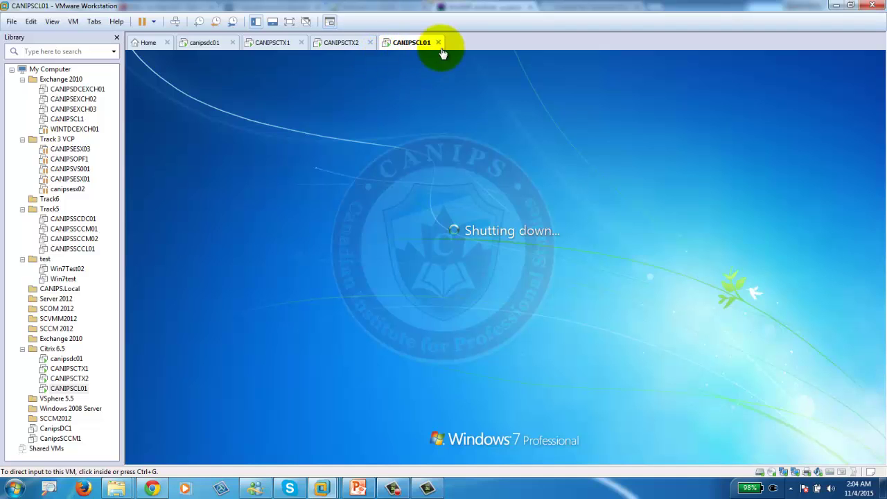
pyautogui.click(359, 489)
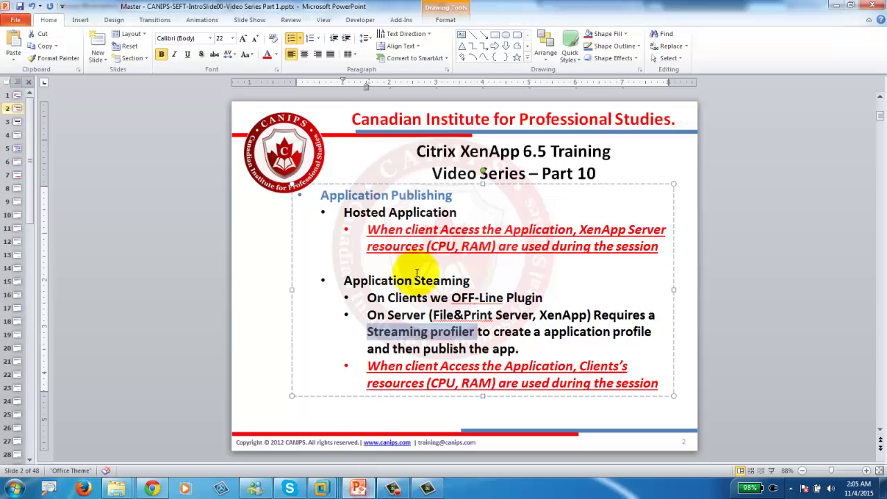
# Highlight slide 2's 'On Server … Streaming profiler' bullet, then minimize PowerPoint.
pyautogui.click(373, 298)
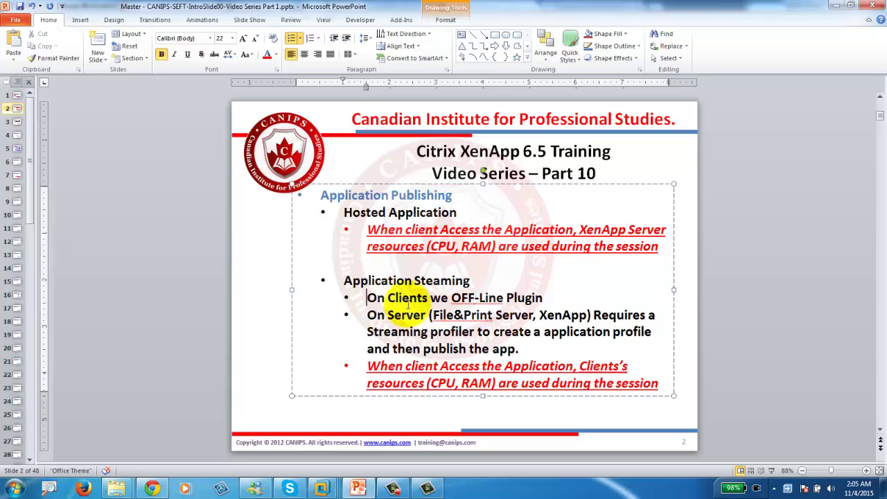
pyautogui.moveTo(362, 315); pyautogui.dragTo(490, 331)
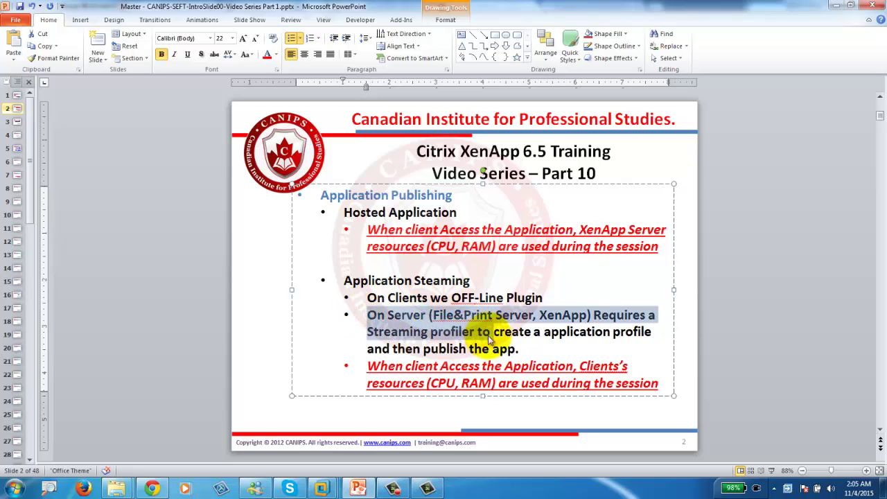
pyautogui.click(835, 6)
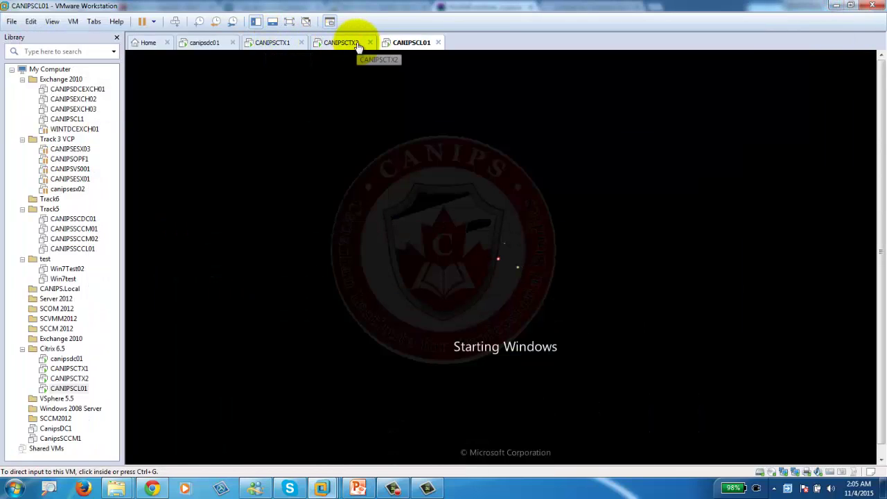
# On CANIPSCTX1, launch CitrixStreamingProfiler.exe from the XenApp DVD's Citrix Streaming Profiler folder.
pyautogui.click(326, 42)
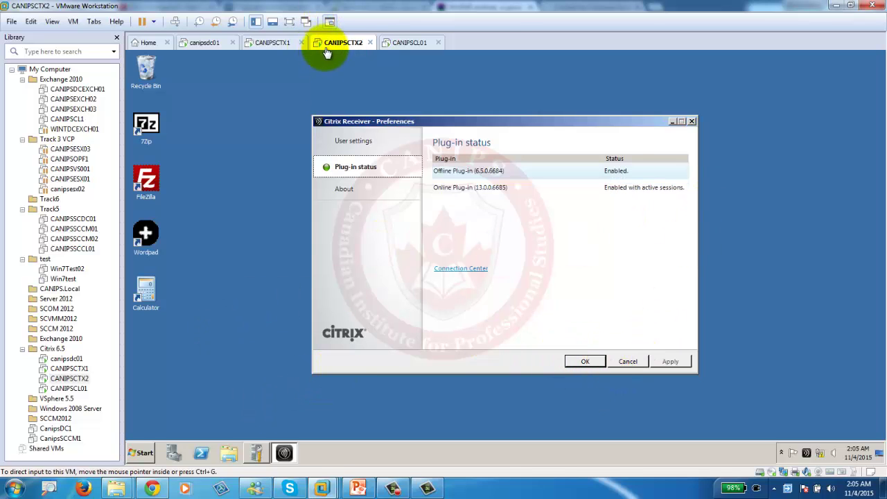
pyautogui.click(274, 45)
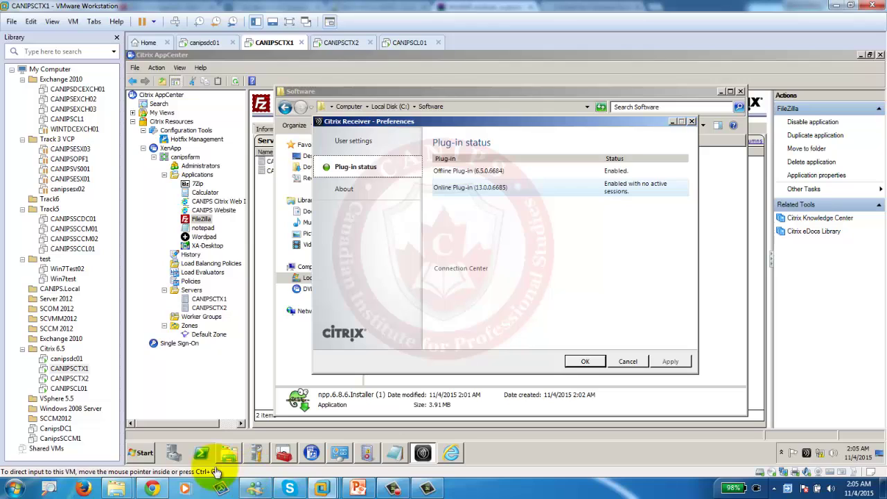
pyautogui.moveTo(227, 460)
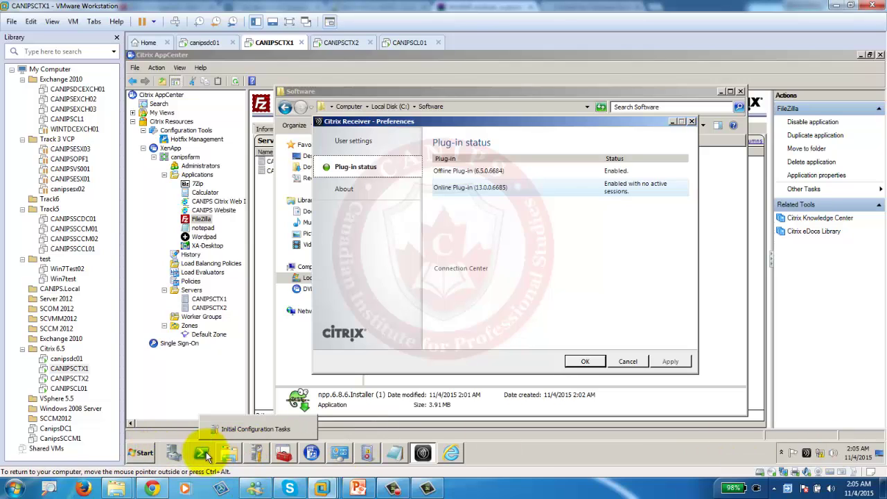
pyautogui.click(220, 452)
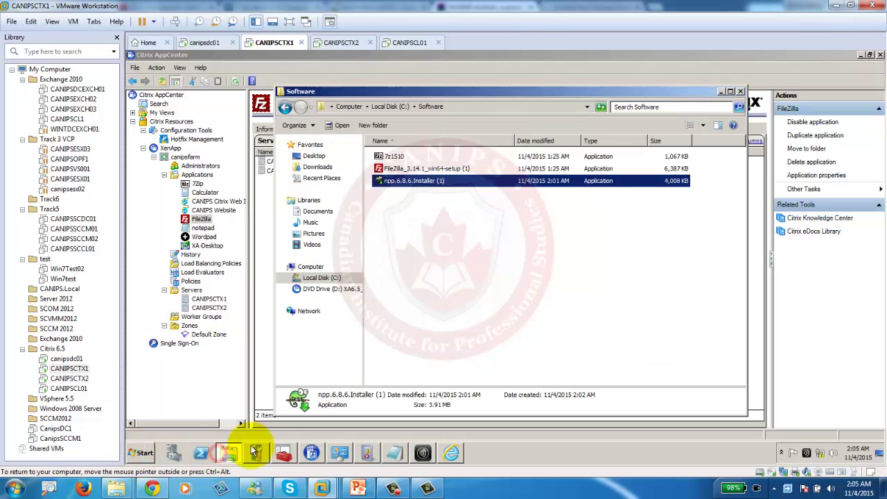
pyautogui.click(323, 289)
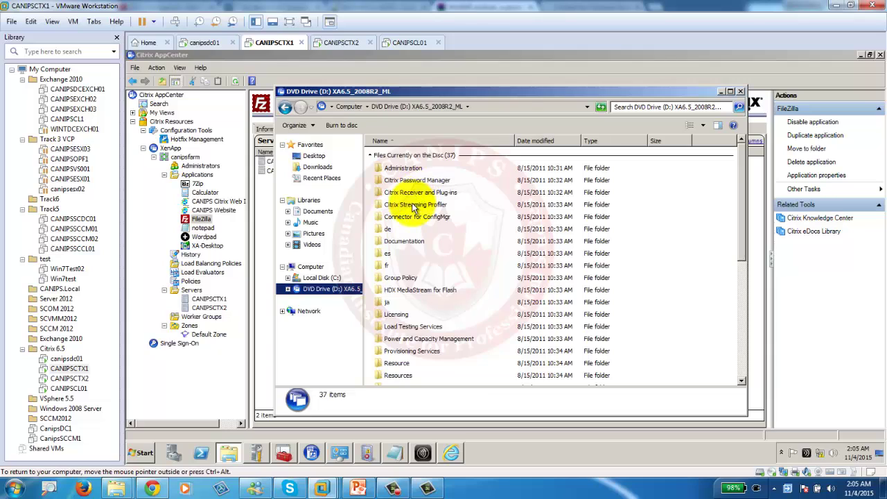
pyautogui.doubleClick(415, 206)
pyautogui.click(408, 184)
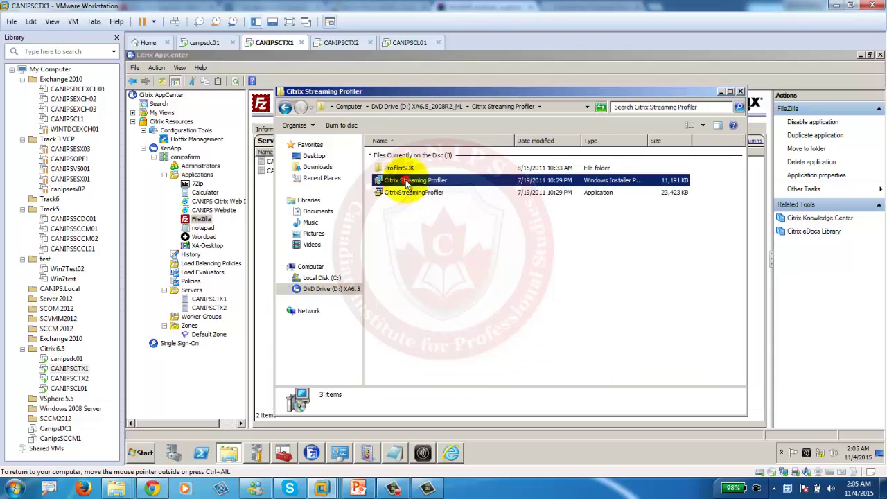
pyautogui.click(410, 193)
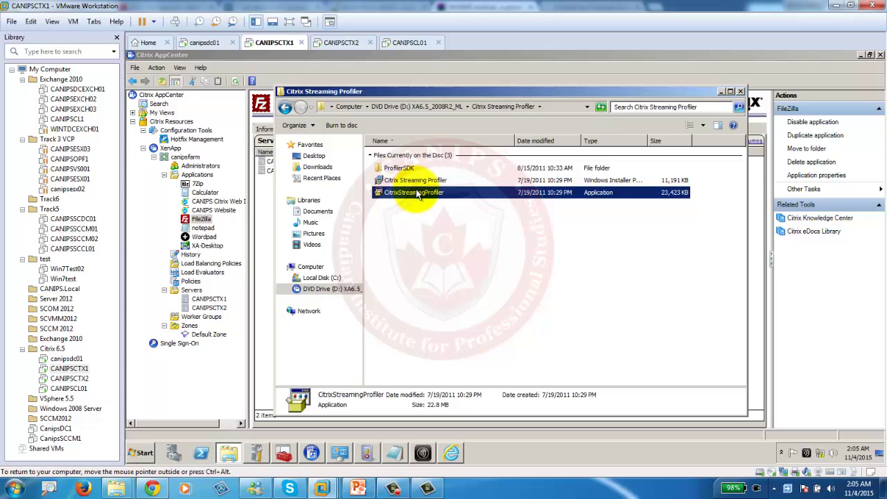
pyautogui.doubleClick(416, 193)
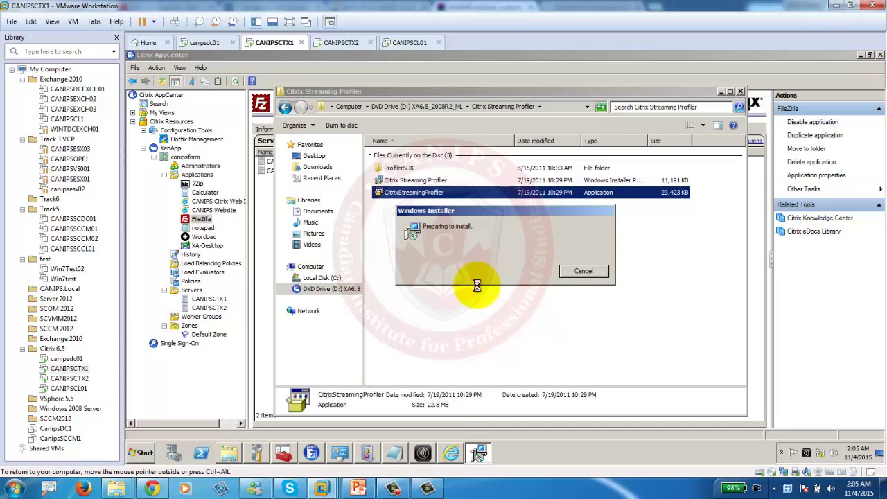
# Log on to CANIPSCL01 with the administrator password, then move to the CANIPSCTX2 console.
pyautogui.click(410, 43)
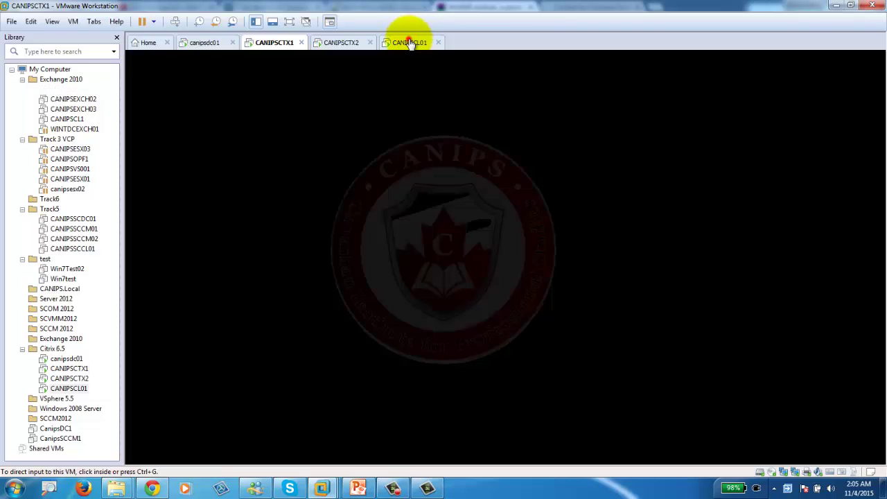
pyautogui.click(174, 21)
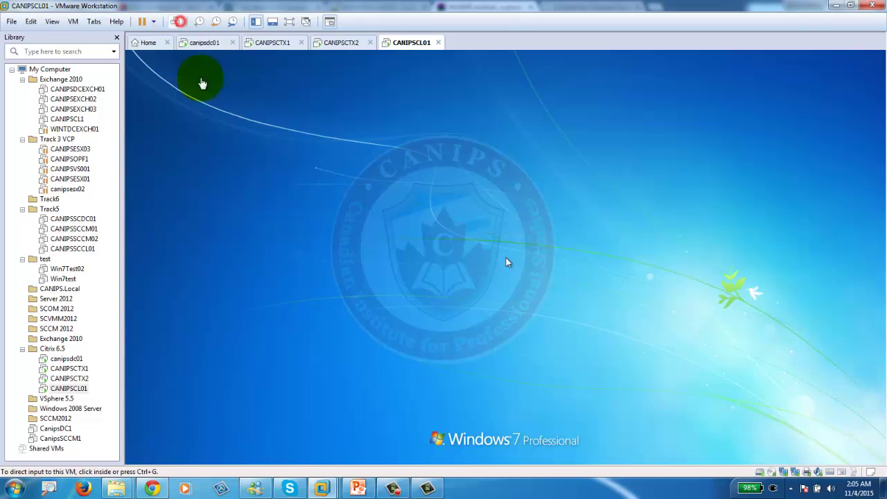
pyautogui.click(497, 320)
pyautogui.click(497, 318)
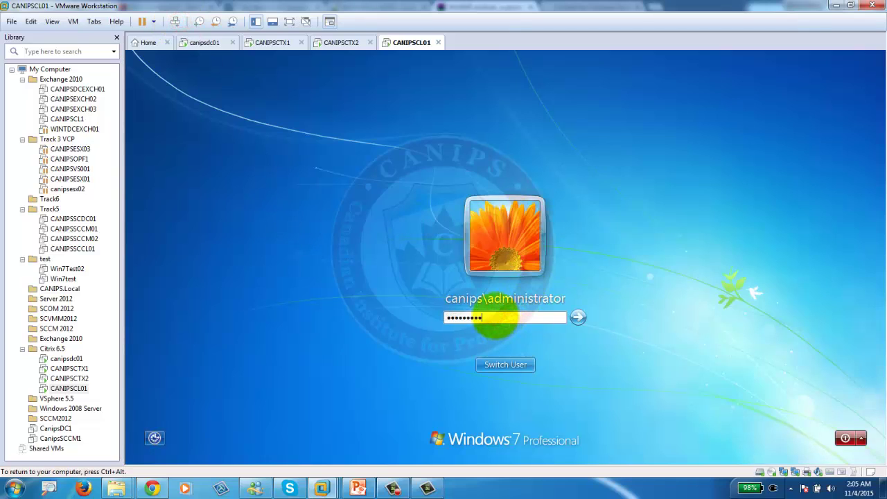
pyautogui.press('Return')
pyautogui.hotkey('ctrl', 'alt')
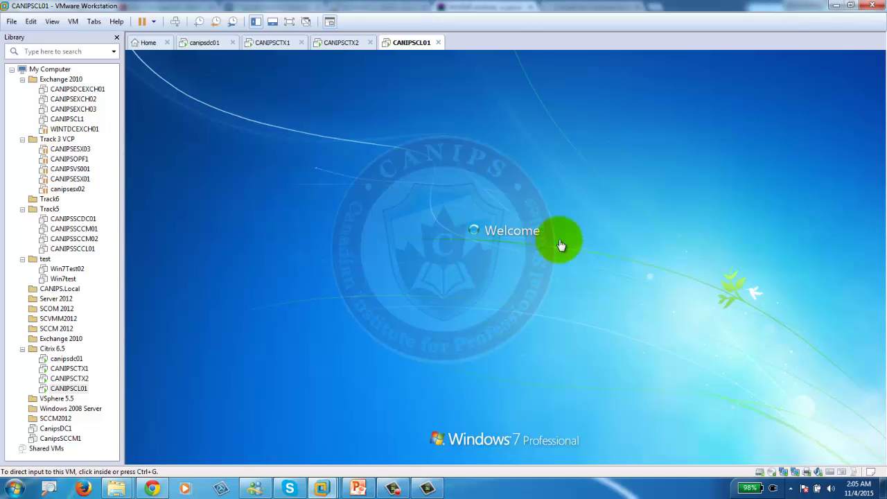
pyautogui.click(332, 48)
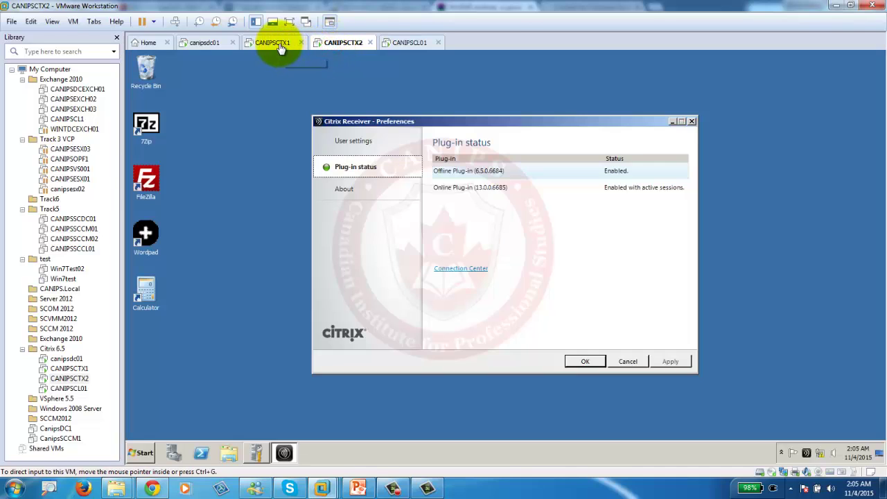
# Run CANIPSCTX1's Streaming Profiler setup in English with licence accepted, default folders, and install.
pyautogui.click(286, 43)
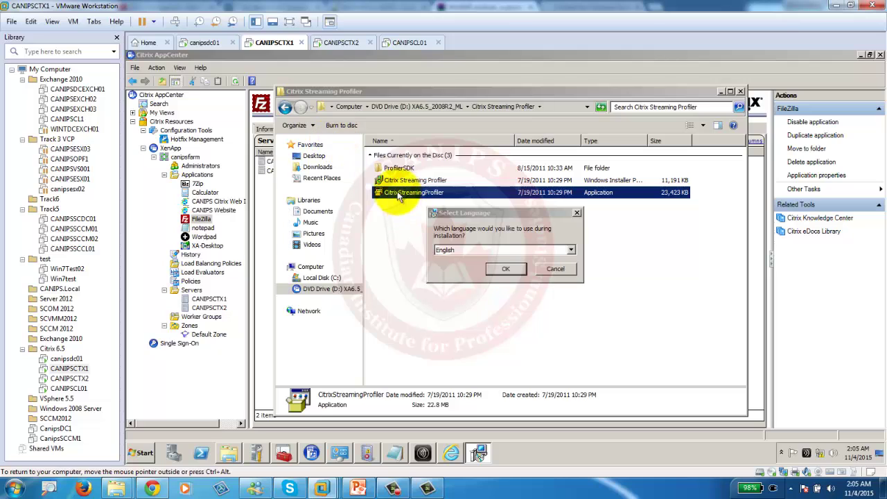
pyautogui.click(501, 269)
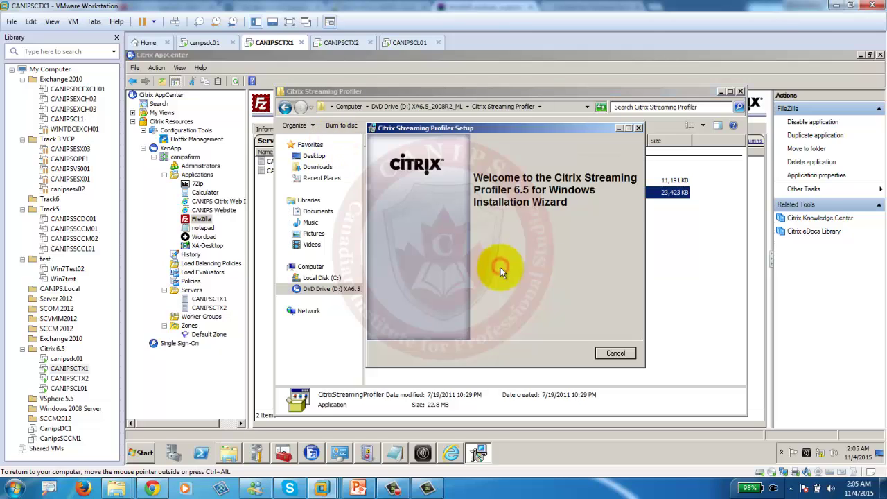
pyautogui.click(567, 355)
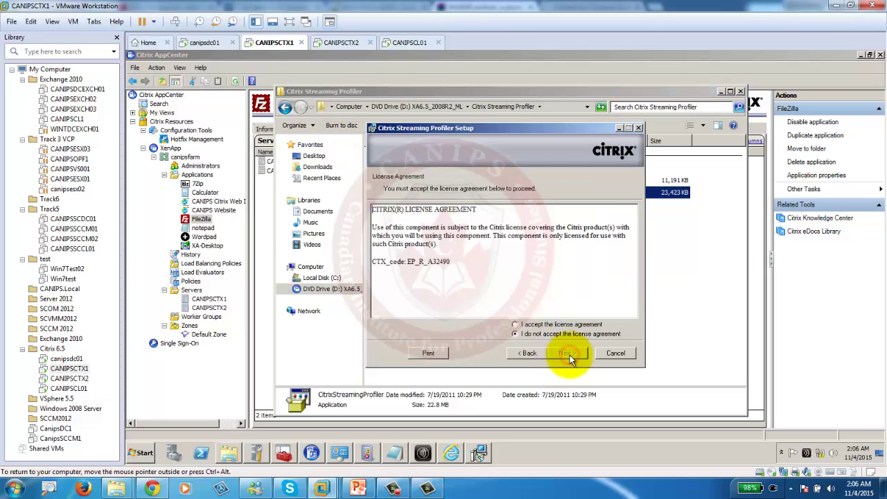
pyautogui.click(515, 324)
pyautogui.click(567, 354)
pyautogui.click(567, 354)
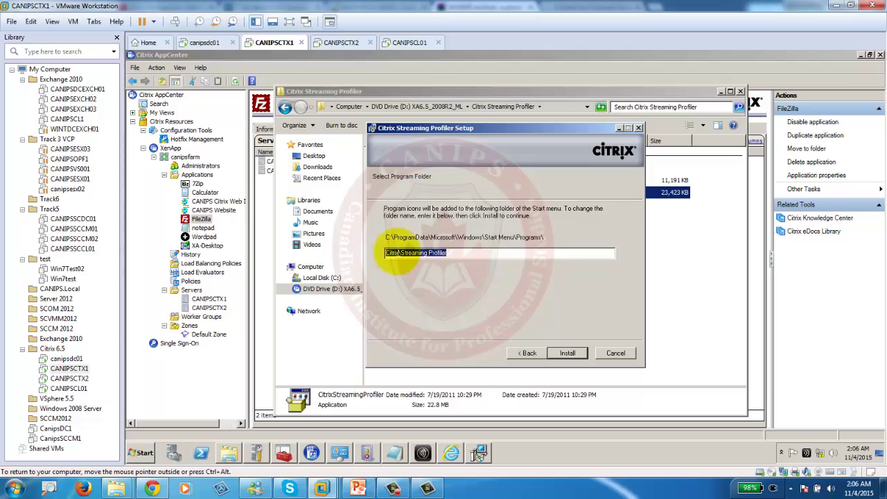
pyautogui.click(568, 354)
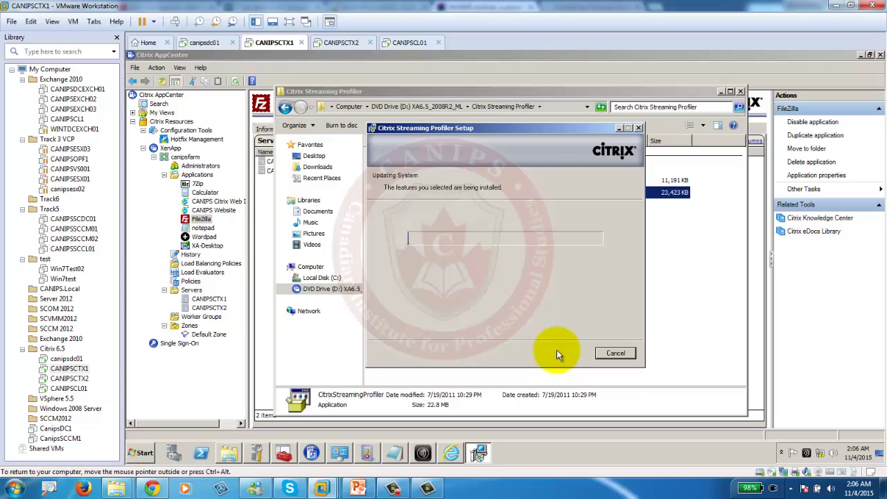
# Close the Windows Activation dialog on CANIPSCL01 and go back to CANIPSCTX1's setup.
pyautogui.click(405, 43)
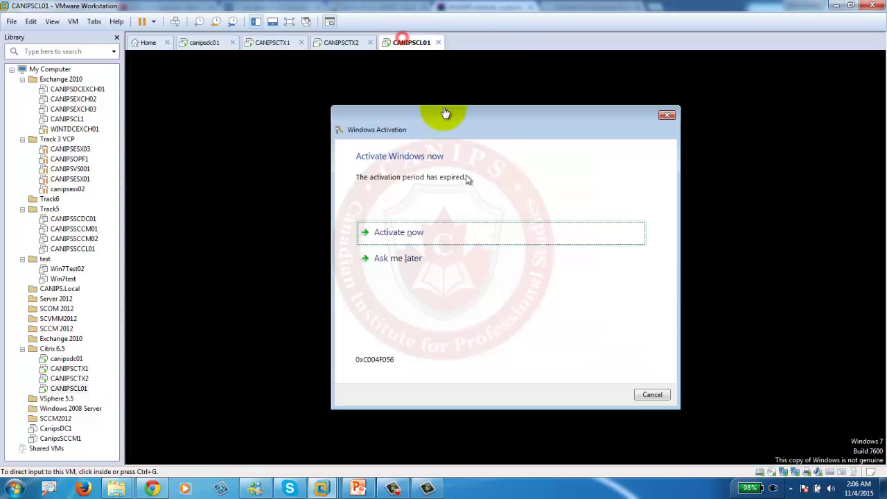
pyautogui.click(668, 114)
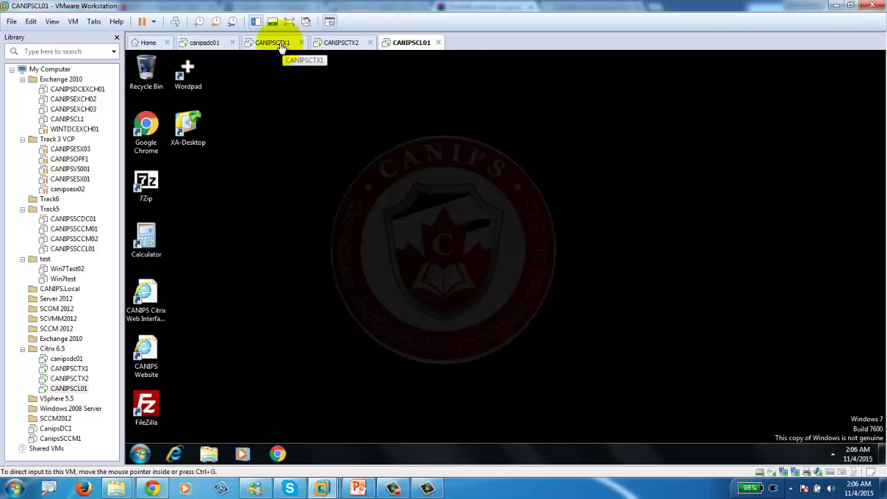
pyautogui.click(277, 43)
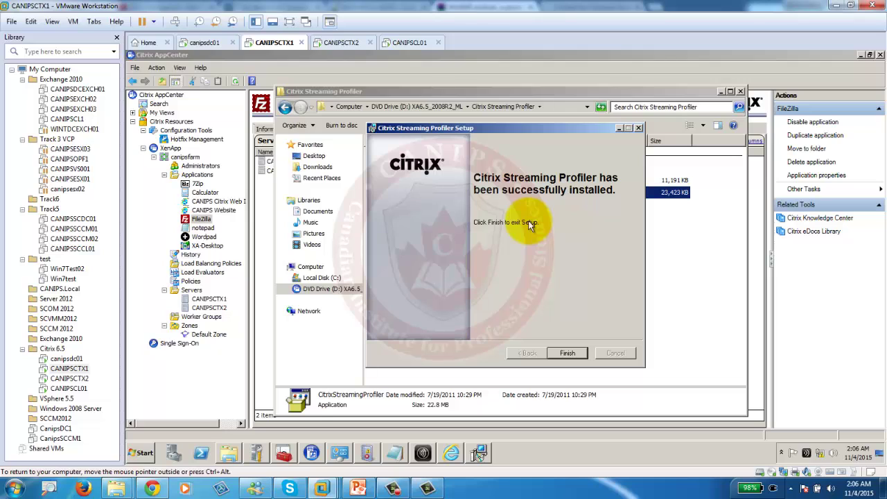
# Finish the Streaming Profiler setup and force CANIPSCTX1 to restart despite the unsaved Notepad.
pyautogui.click(567, 353)
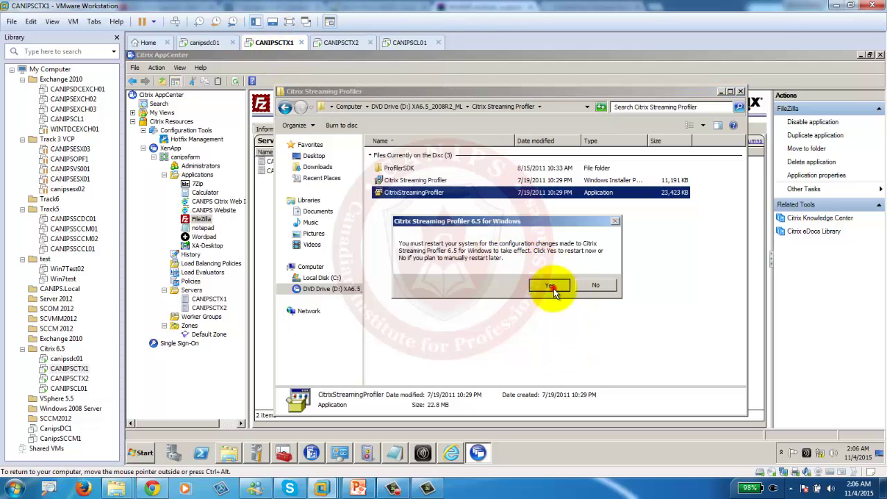
pyautogui.click(551, 286)
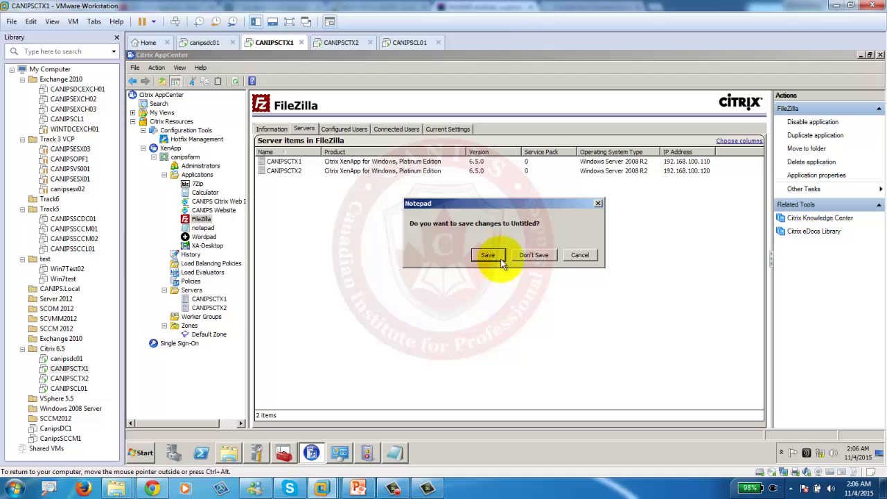
pyautogui.click(394, 454)
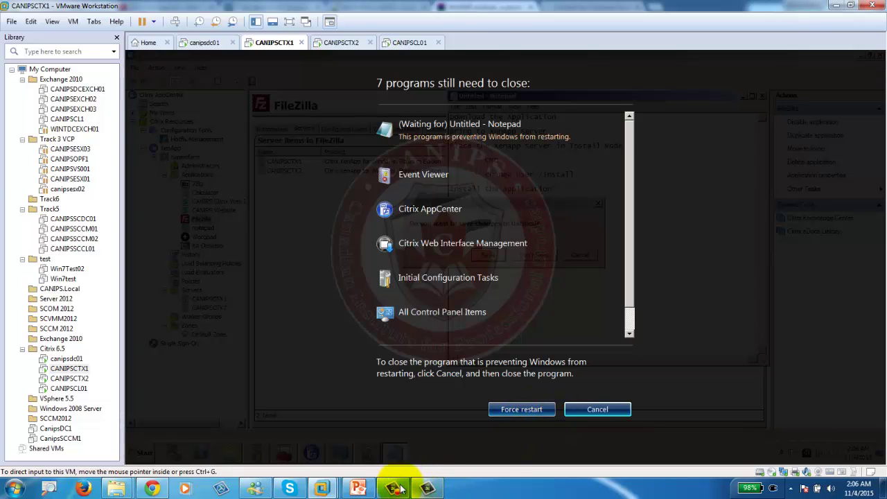
pyautogui.click(521, 409)
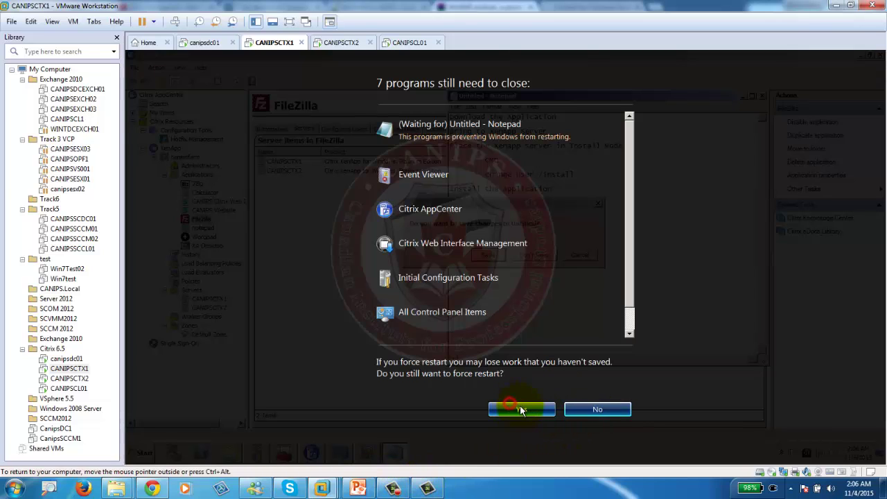
pyautogui.click(520, 409)
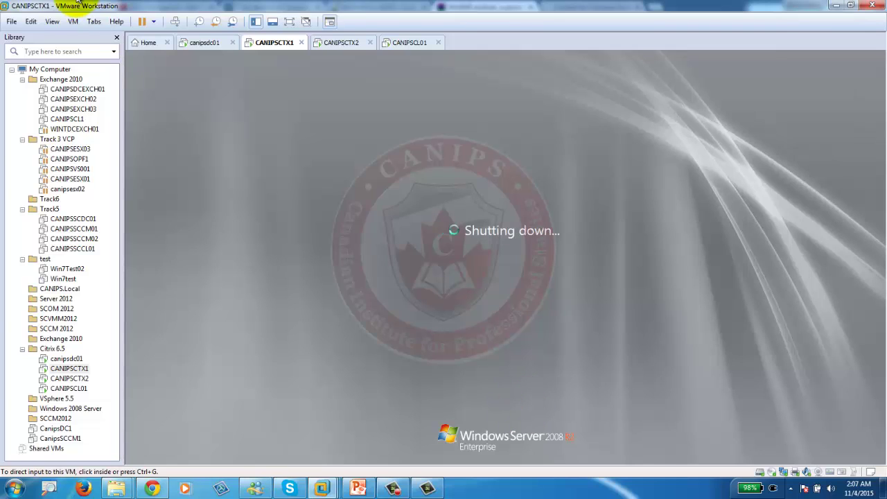
# Look over CANIPSCTX2, CANIPSCL01 and the rebooting CANIPSCTX1, then return to the PowerPoint deck.
pyautogui.click(339, 47)
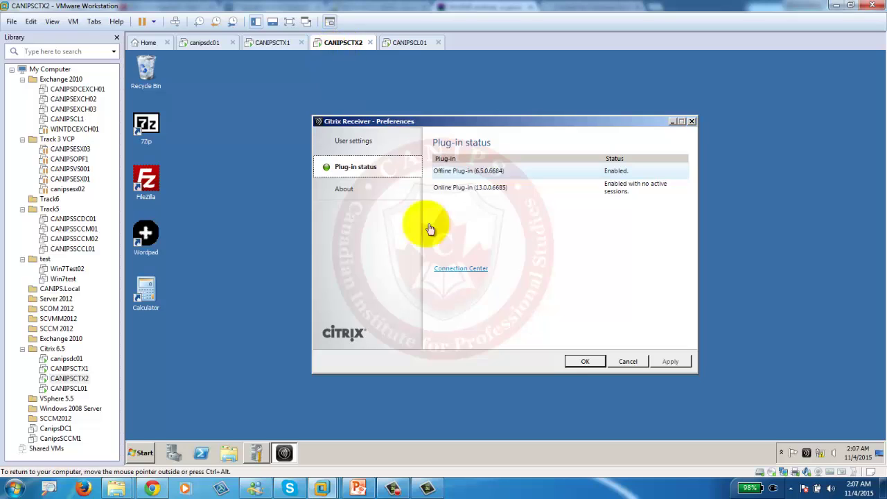
pyautogui.click(413, 43)
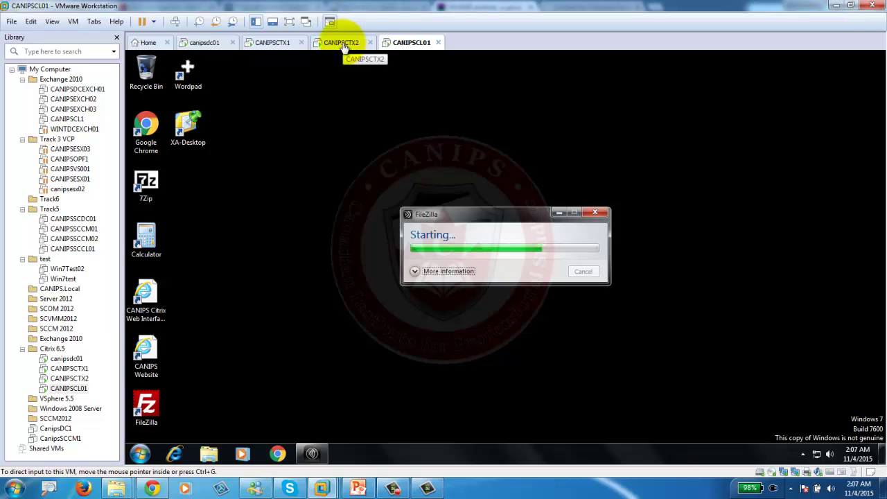
pyautogui.click(342, 43)
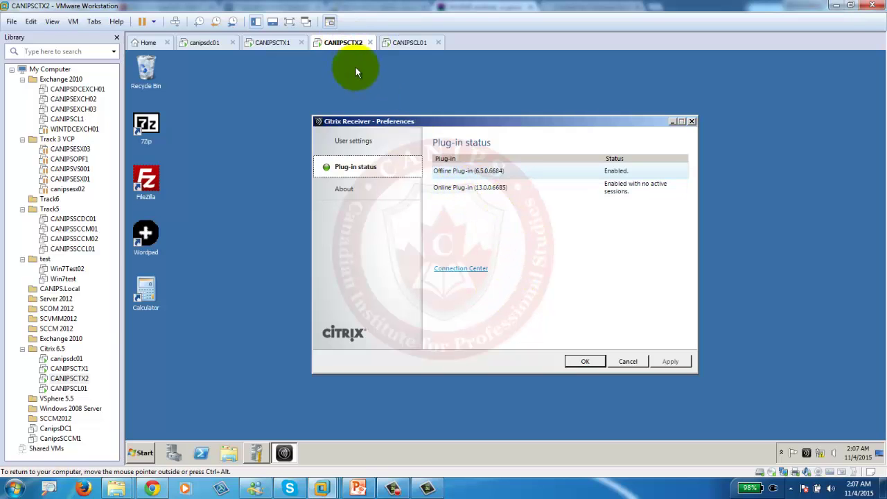
pyautogui.click(268, 44)
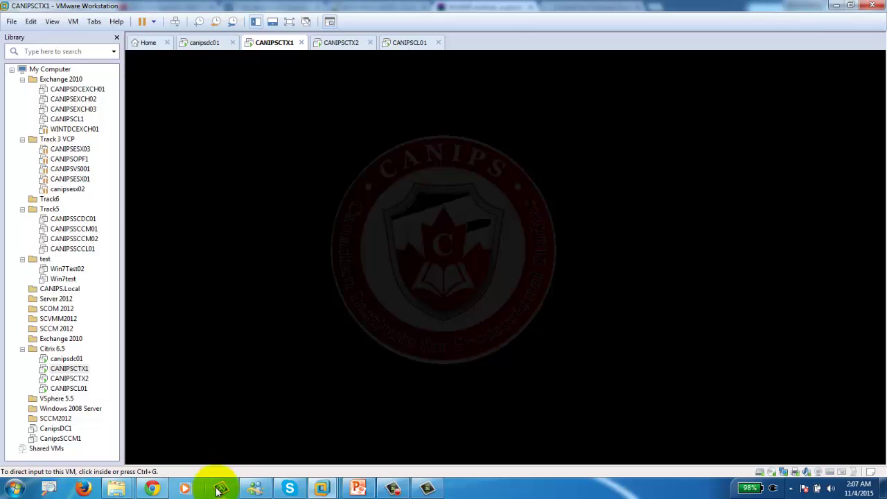
pyautogui.click(359, 488)
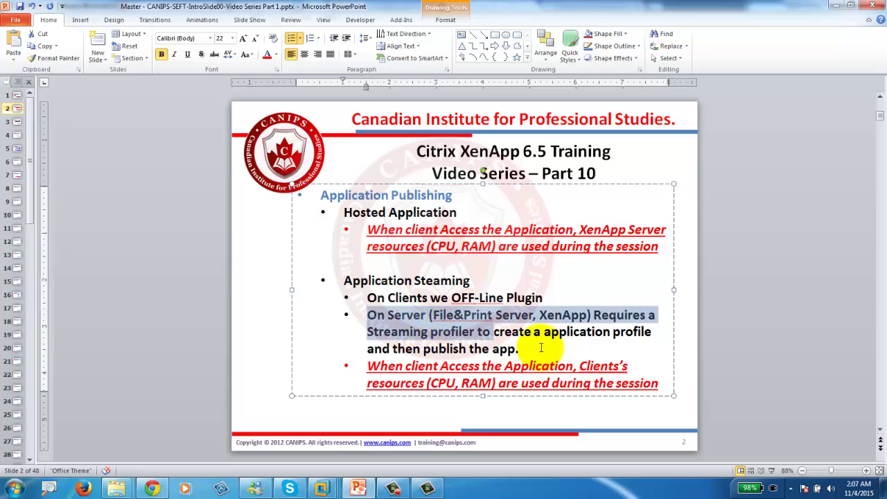
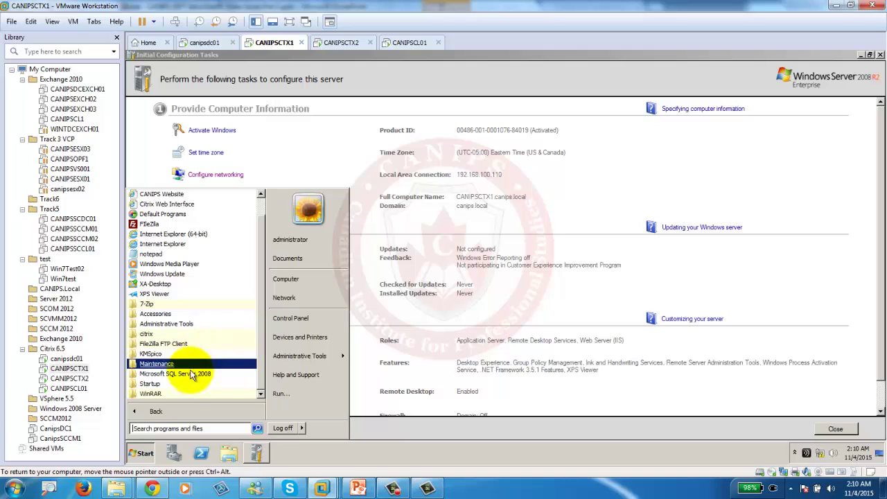
# Launch Streaming Profiler from the citrix program folder and dismiss the license and connection warnings.
pyautogui.click(154, 336)
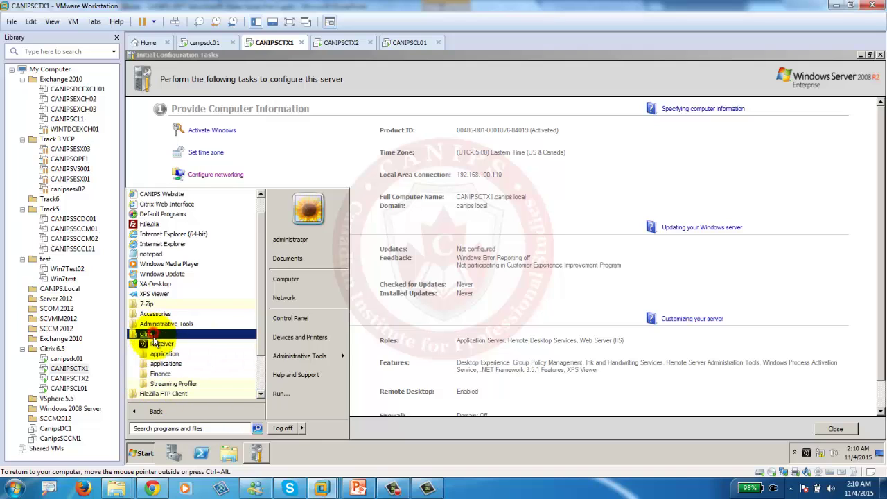
pyautogui.click(179, 385)
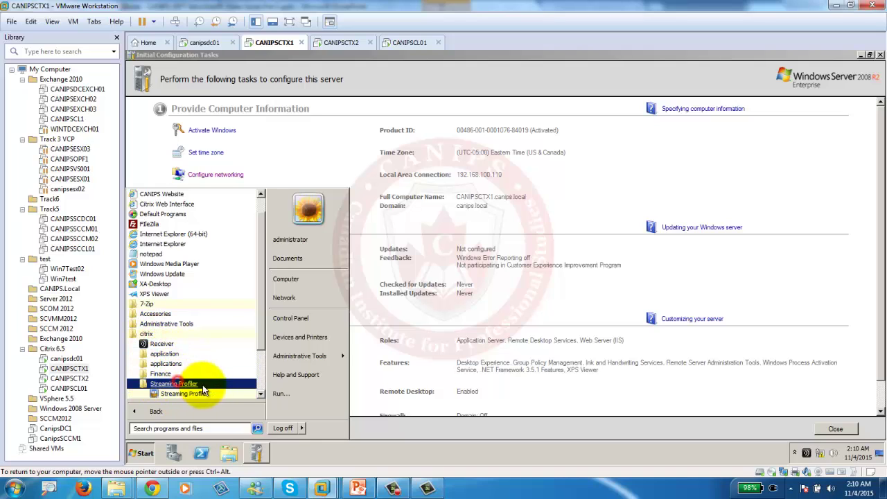
pyautogui.click(198, 391)
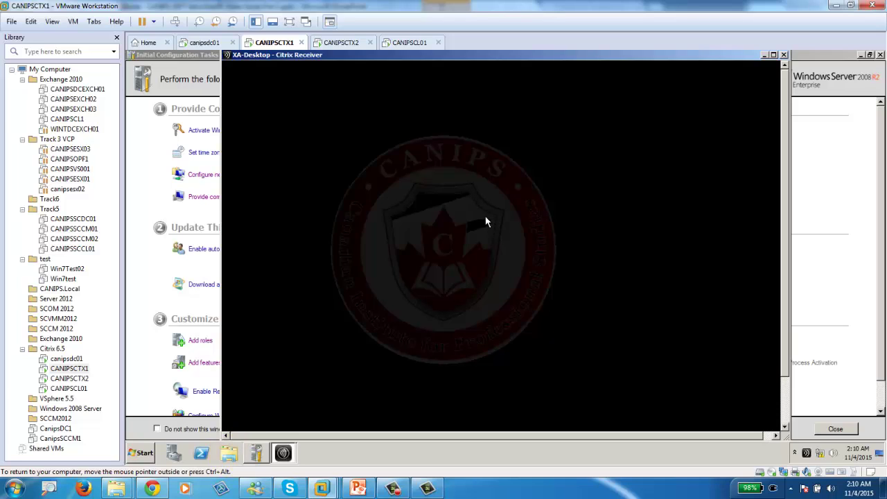
pyautogui.click(582, 323)
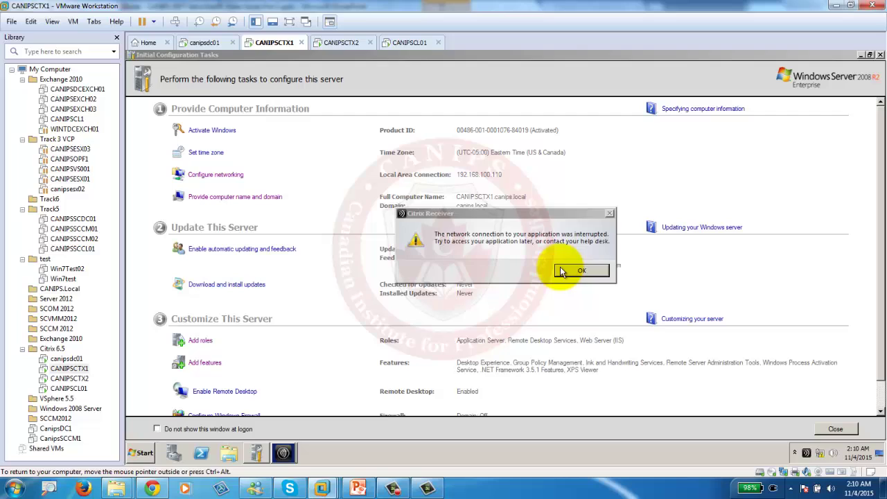
pyautogui.click(580, 270)
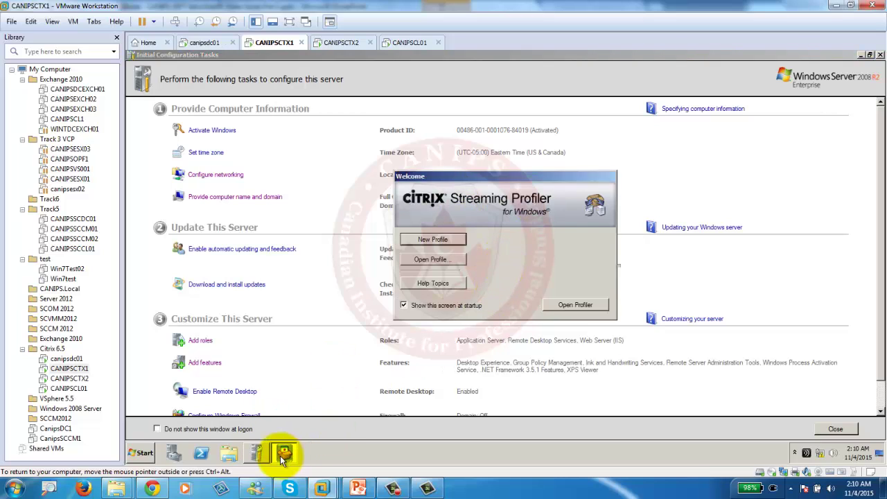
# Create a new folder named StreamAppProfiles at the root of Local Disk (C:).
pyautogui.click(224, 455)
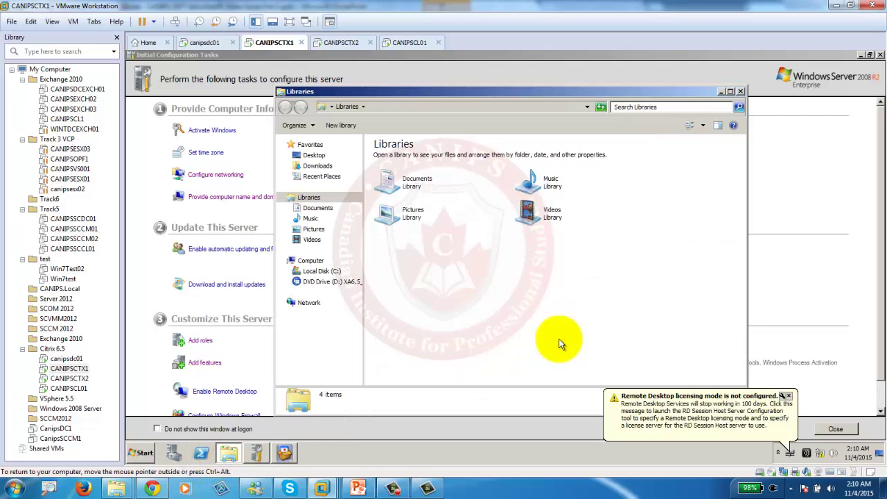
pyautogui.click(310, 271)
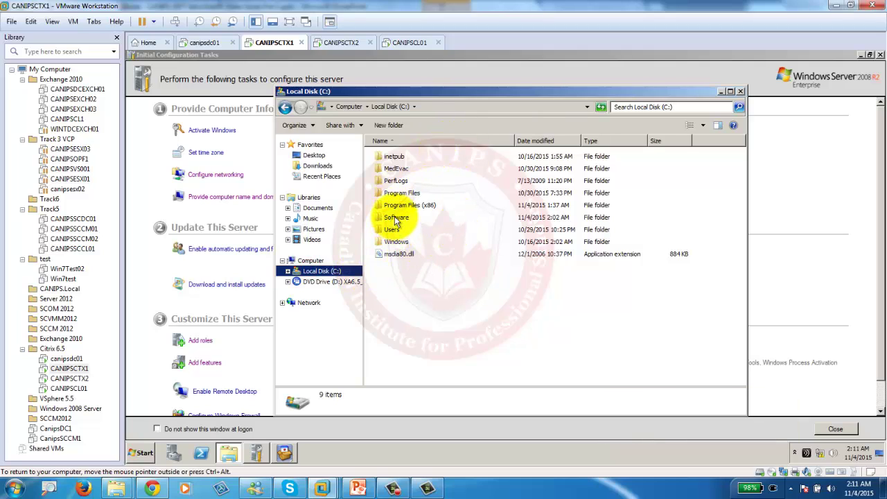
pyautogui.click(389, 125)
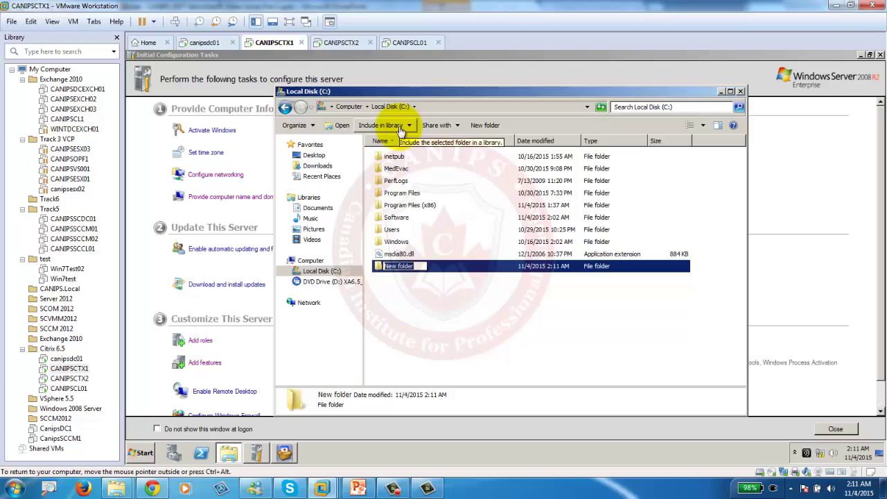
pyautogui.write('StreamApps')
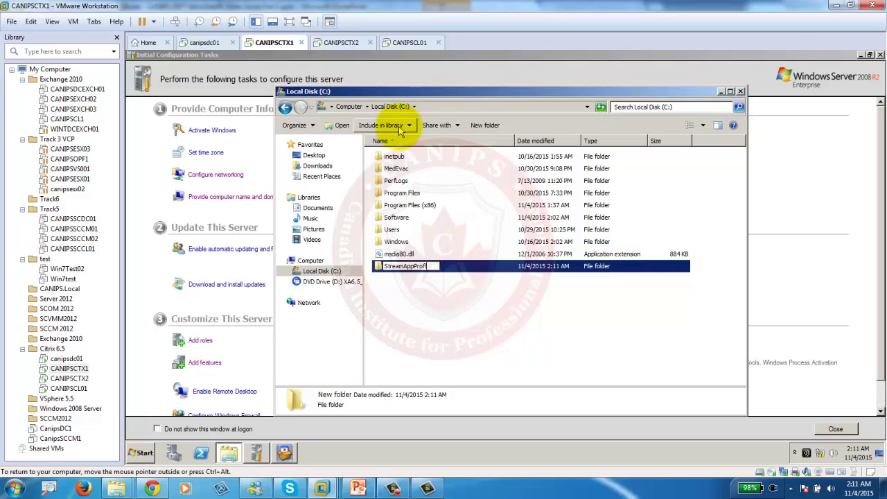
pyautogui.write('es')
pyautogui.click(405, 299)
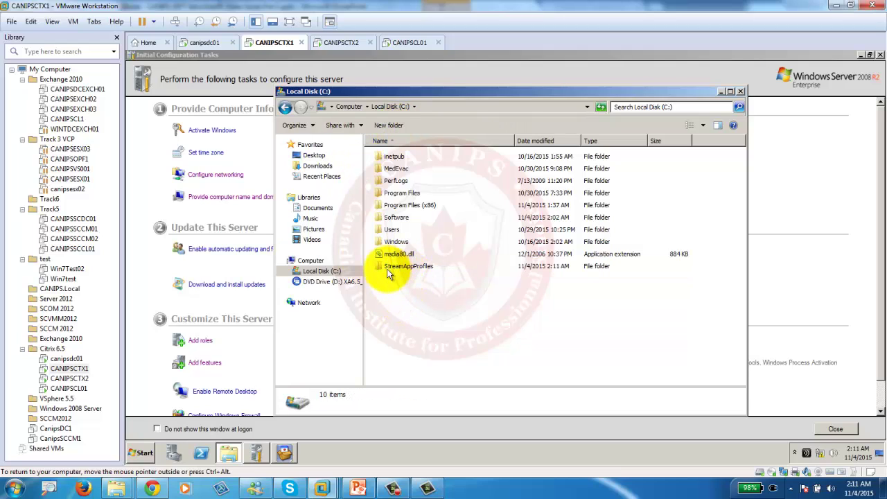
# Open the StreamAppProfiles folder's properties, move the window aside, then close it.
pyautogui.click(393, 270)
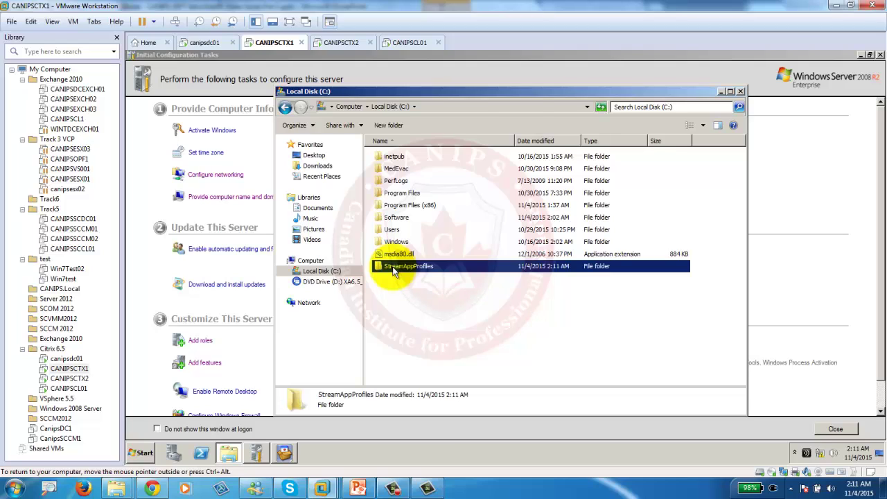
pyautogui.rightClick(393, 270)
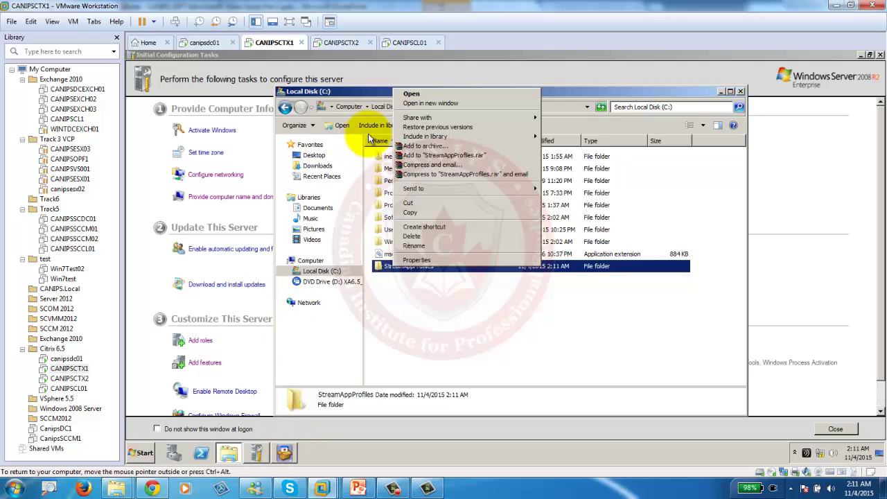
pyautogui.click(438, 262)
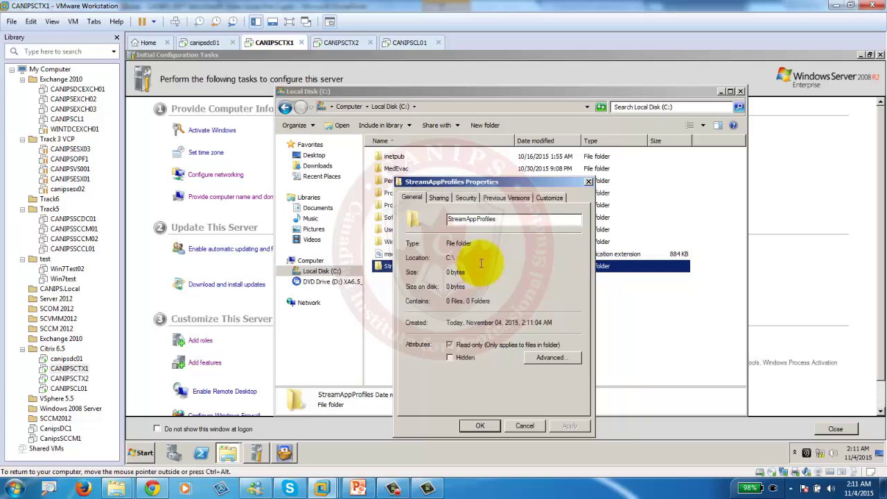
pyautogui.moveTo(496, 178); pyautogui.dragTo(645, 110)
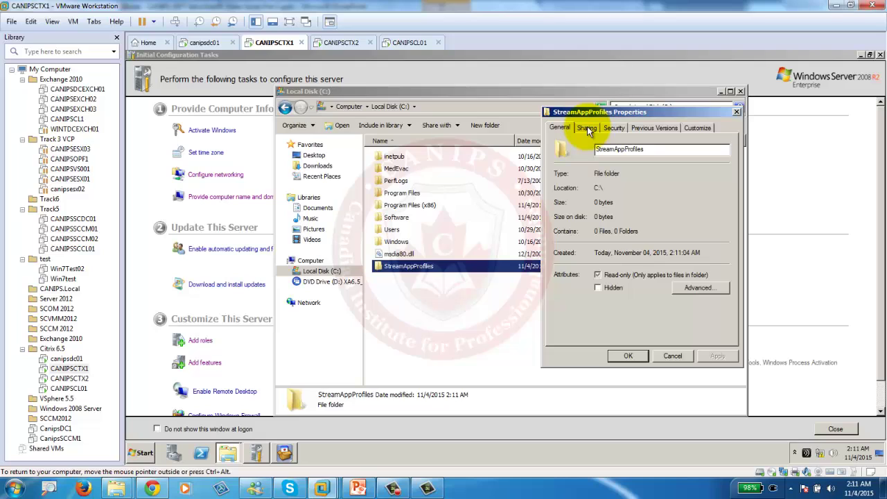
pyautogui.click(737, 111)
# Reopen StreamAppProfiles properties and enable Share this folder under Advanced Sharing.
pyautogui.rightClick(457, 272)
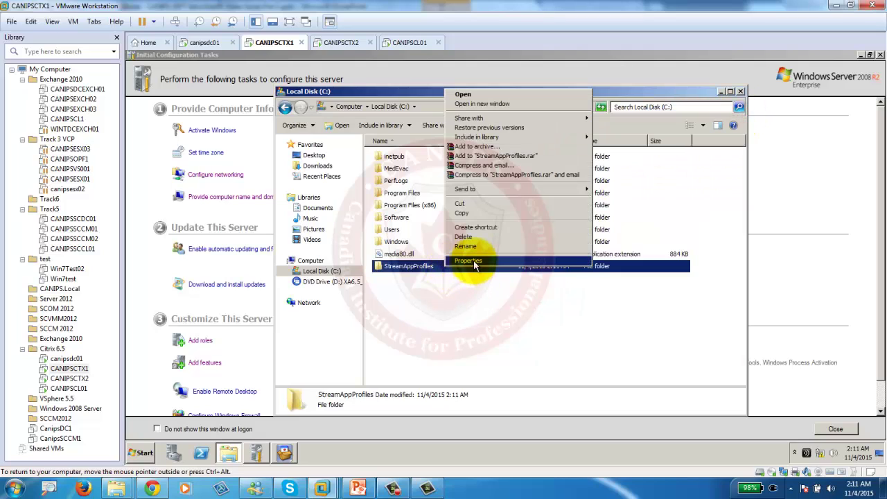
pyautogui.click(454, 260)
pyautogui.click(490, 198)
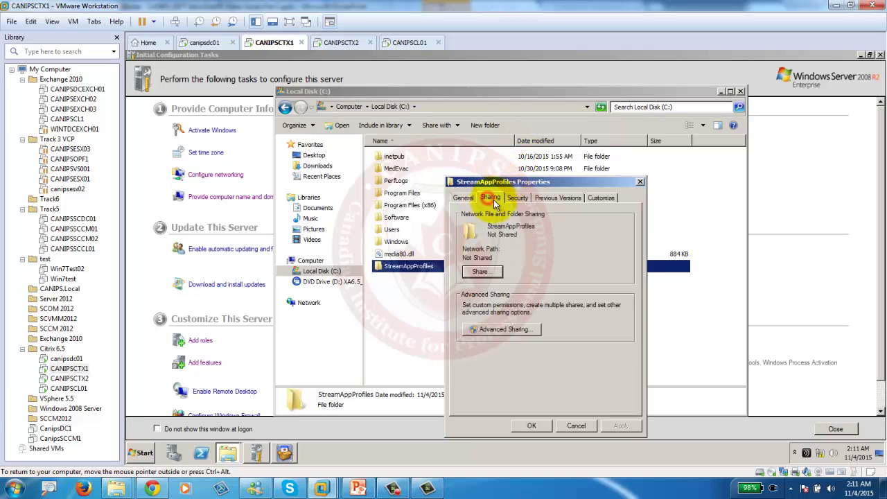
pyautogui.click(485, 272)
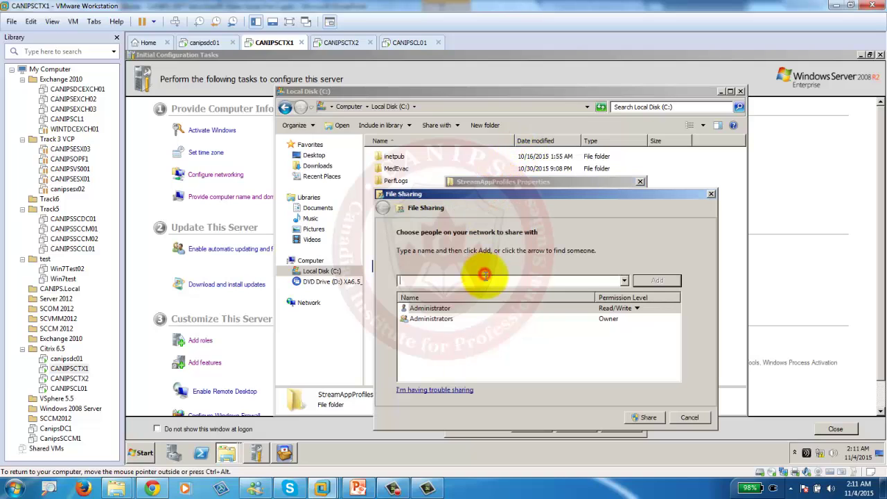
pyautogui.click(710, 194)
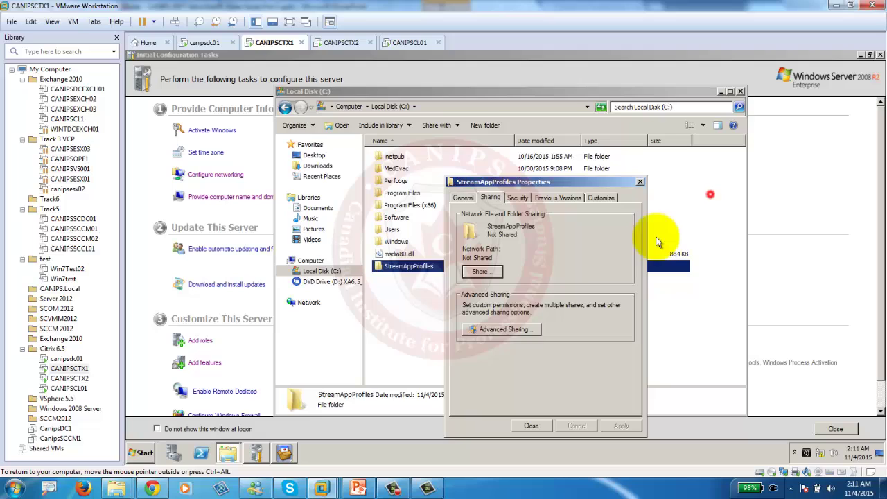
pyautogui.click(508, 326)
pyautogui.click(461, 212)
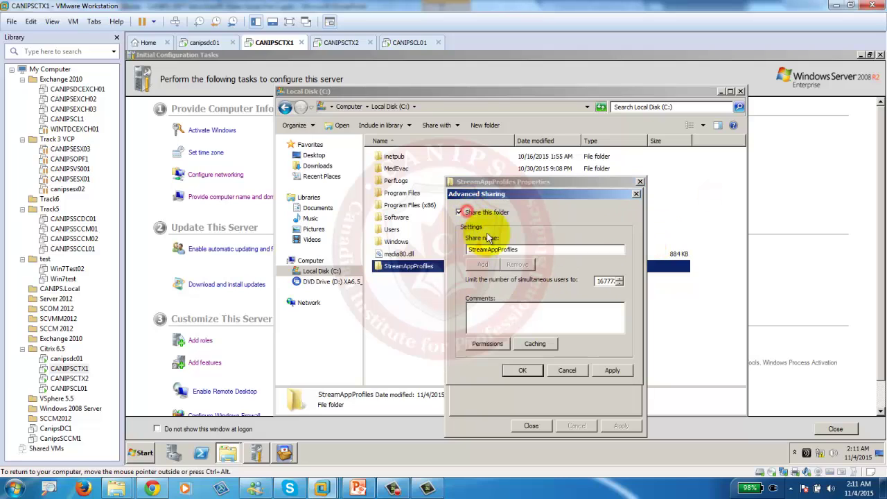
# Grant Everyone Full Control on the share and apply the sharing settings.
pyautogui.click(480, 348)
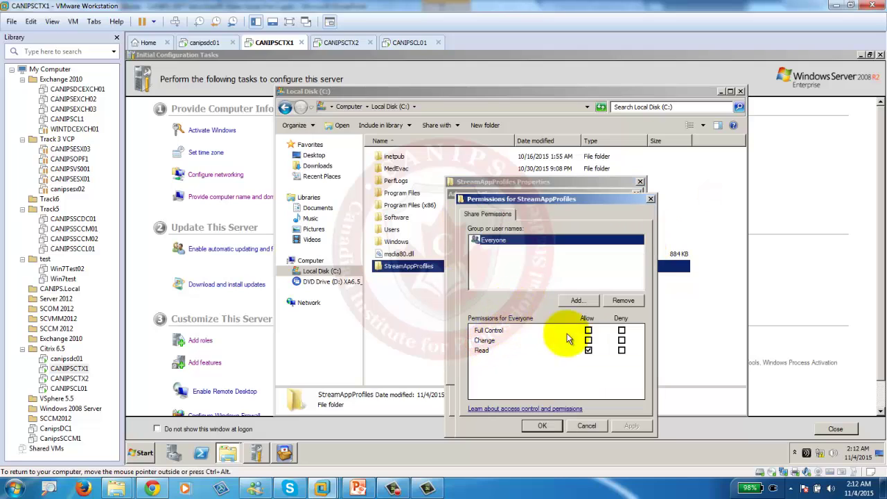
pyautogui.click(589, 331)
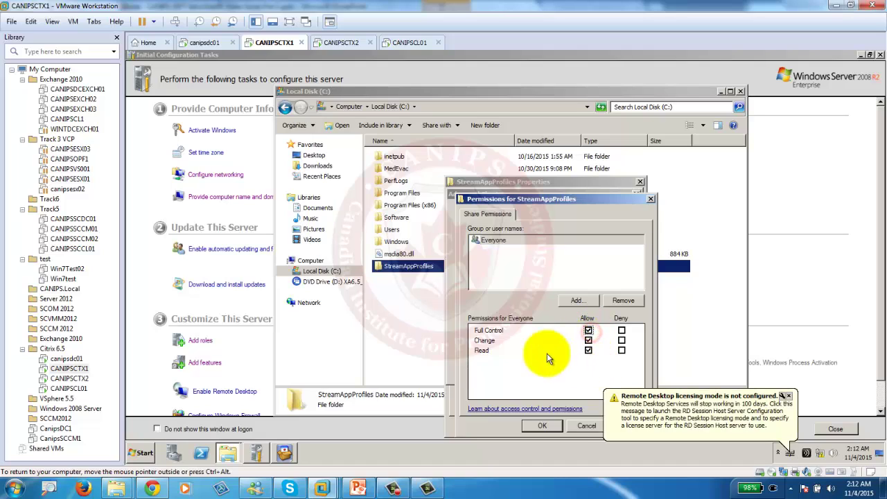
pyautogui.click(542, 425)
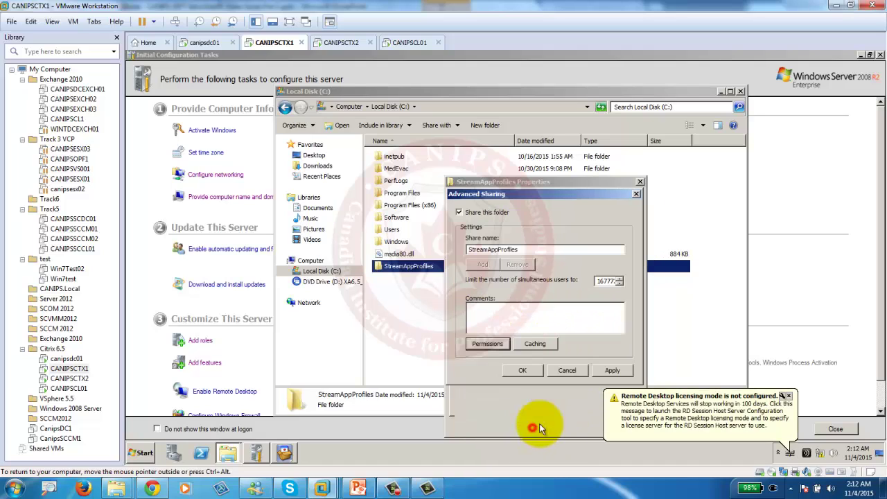
pyautogui.click(789, 396)
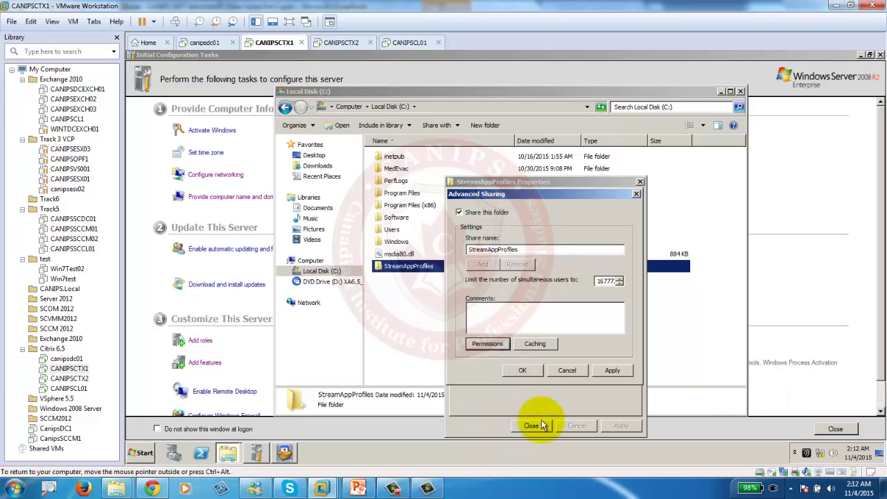
pyautogui.click(522, 370)
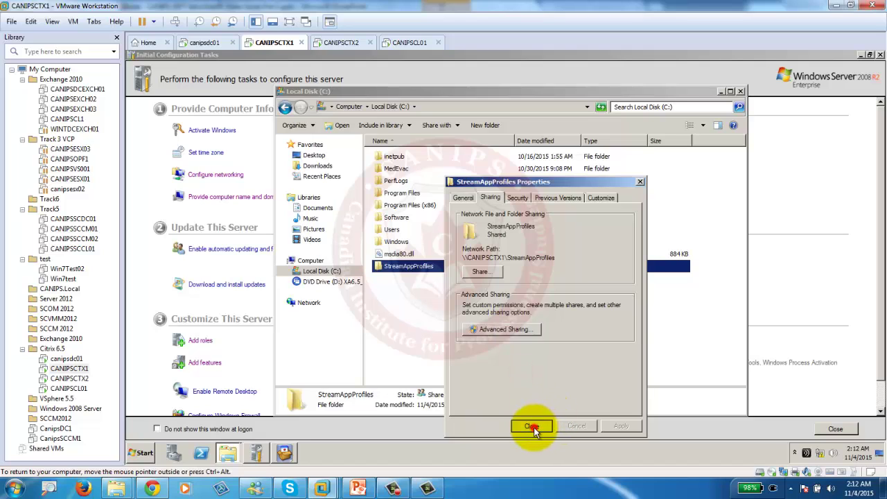
pyautogui.click(531, 426)
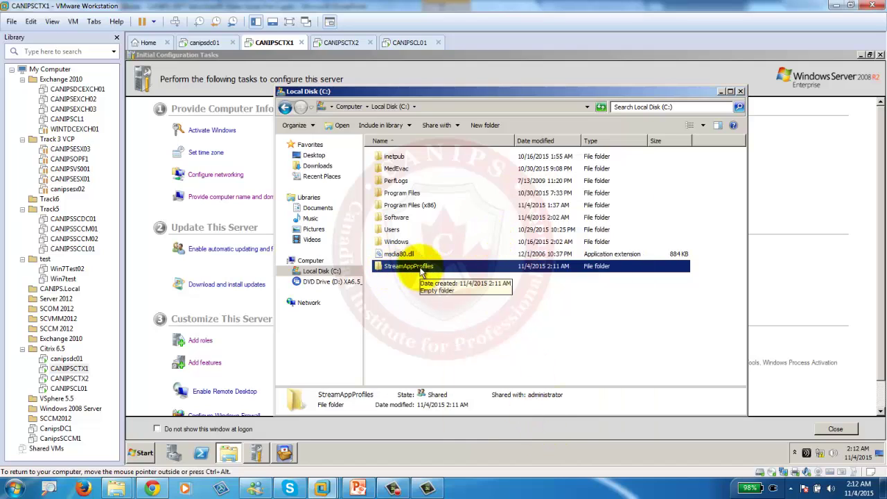
# Browse \\canipsctx1 to confirm the empty StreamAppProfiles share, then close both Explorer windows.
pyautogui.click(144, 453)
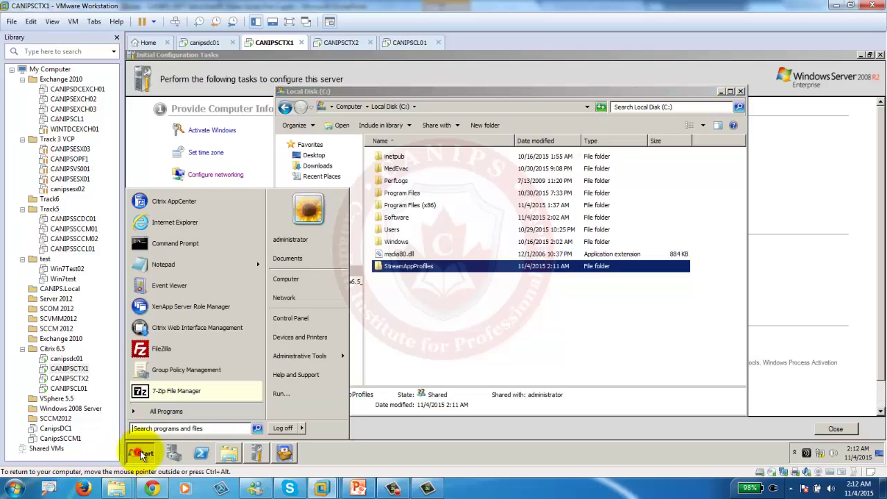
pyautogui.click(168, 429)
pyautogui.write('\\\\canipsct')
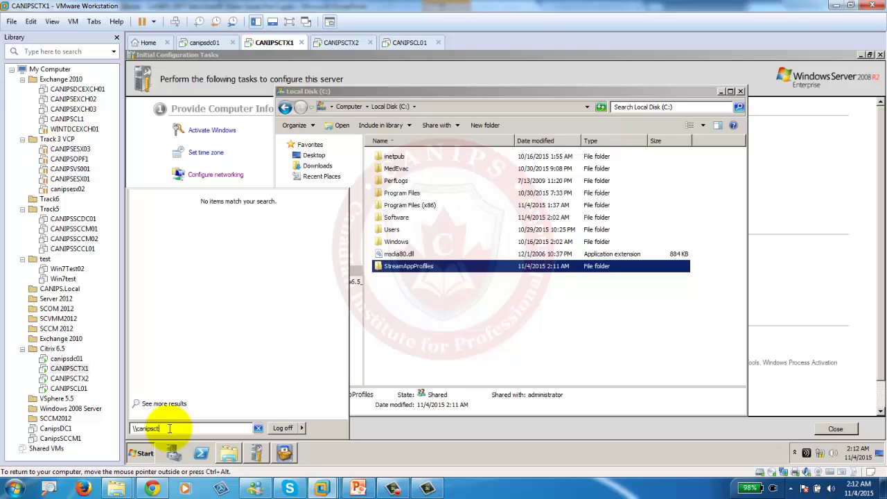
pyautogui.write('x1\\')
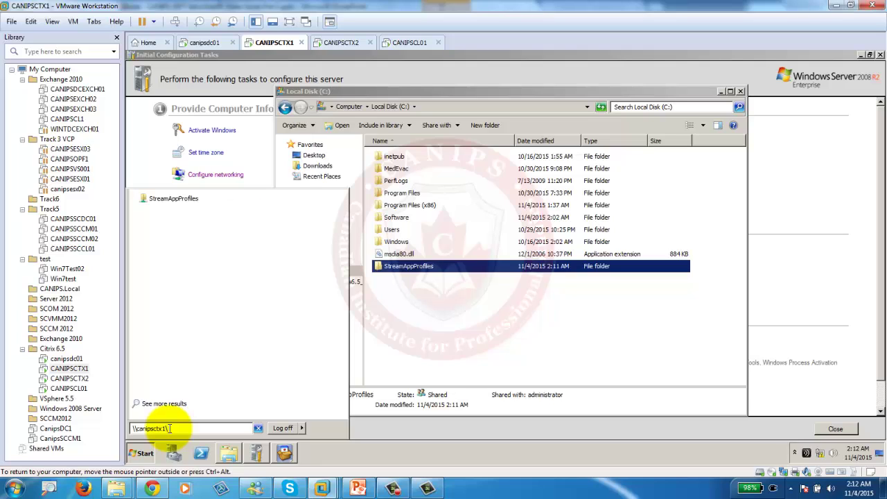
pyautogui.press('Return')
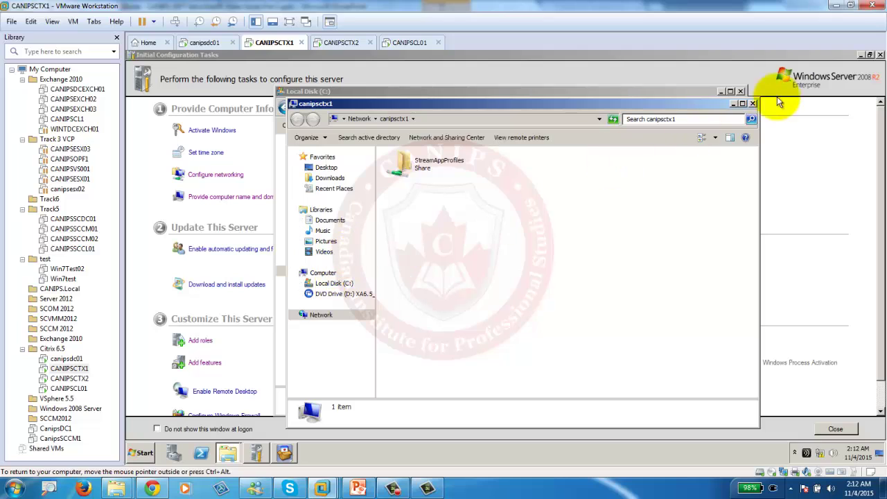
pyautogui.doubleClick(416, 163)
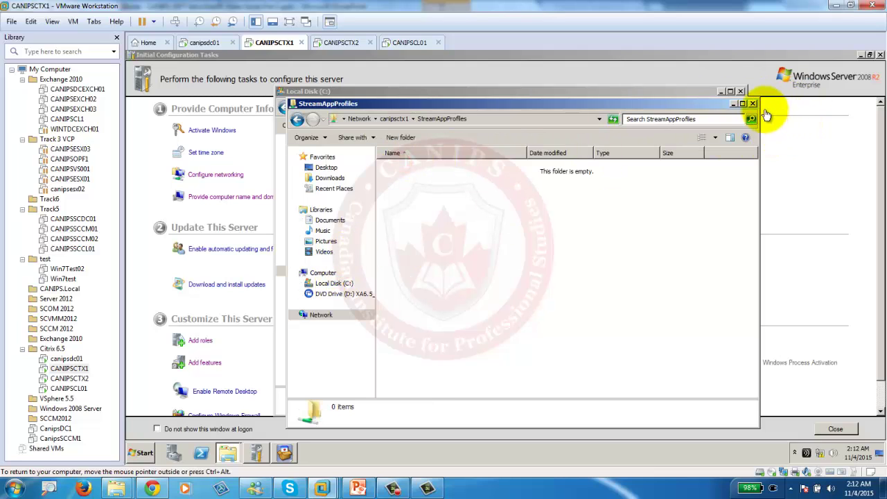
pyautogui.click(754, 105)
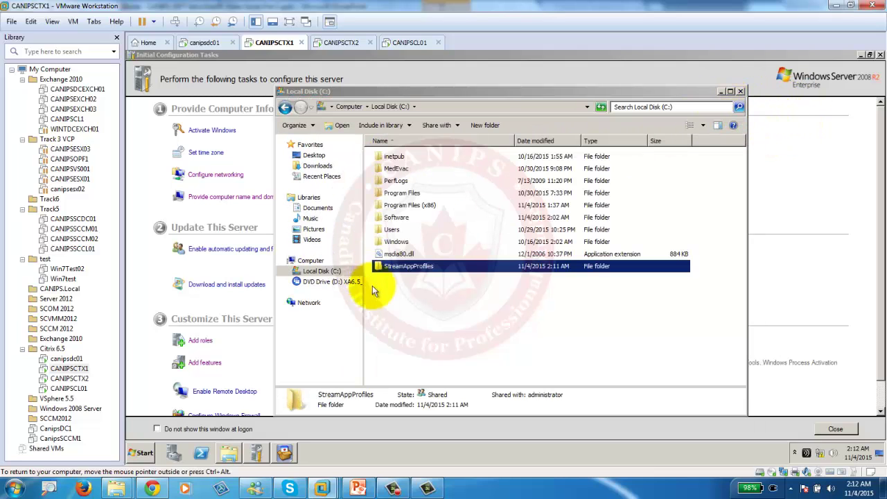
pyautogui.click(740, 91)
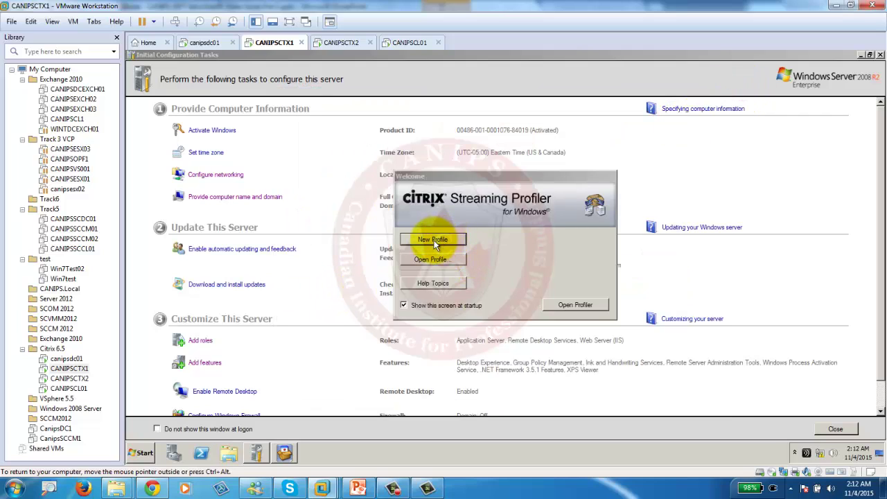
# Check that the npp.6.8.6.Installer (1) file is in C:\Software.
pyautogui.click(231, 454)
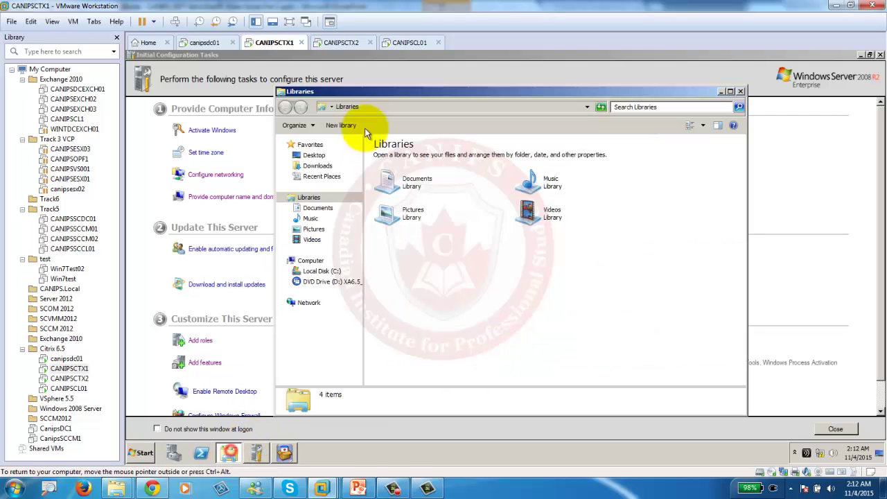
pyautogui.click(319, 272)
pyautogui.doubleClick(395, 193)
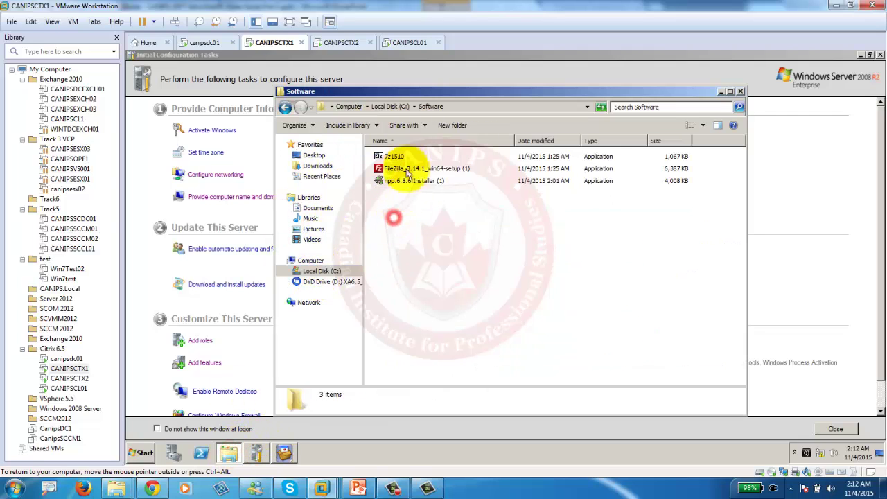
pyautogui.click(397, 184)
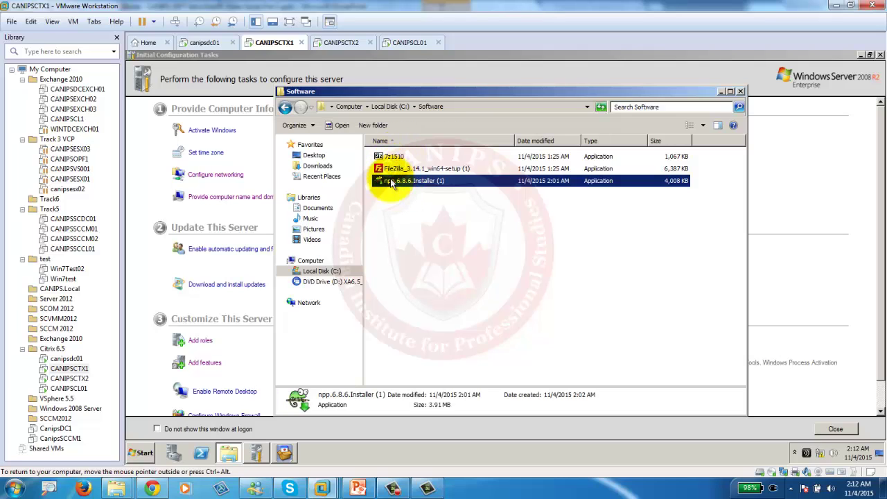
pyautogui.click(722, 92)
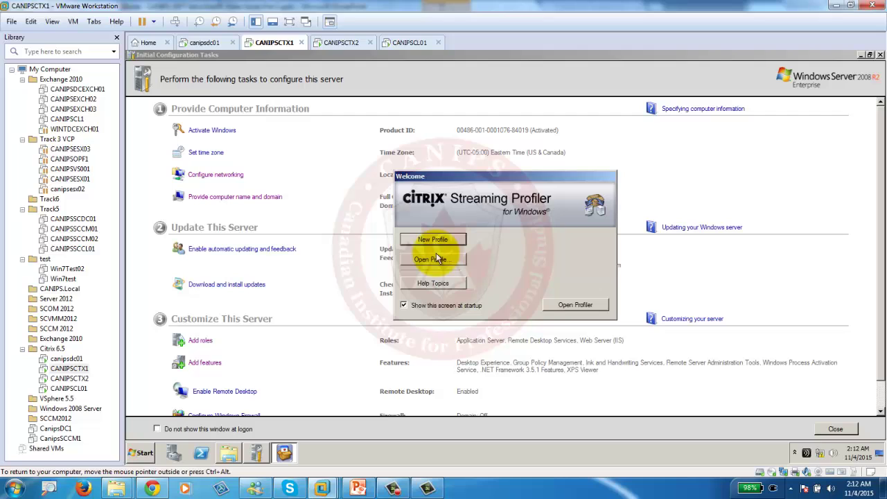
# Start a new Notepad++ profile, skipping this page later and enabling 6.0 Offline Plug-in support.
pyautogui.click(421, 244)
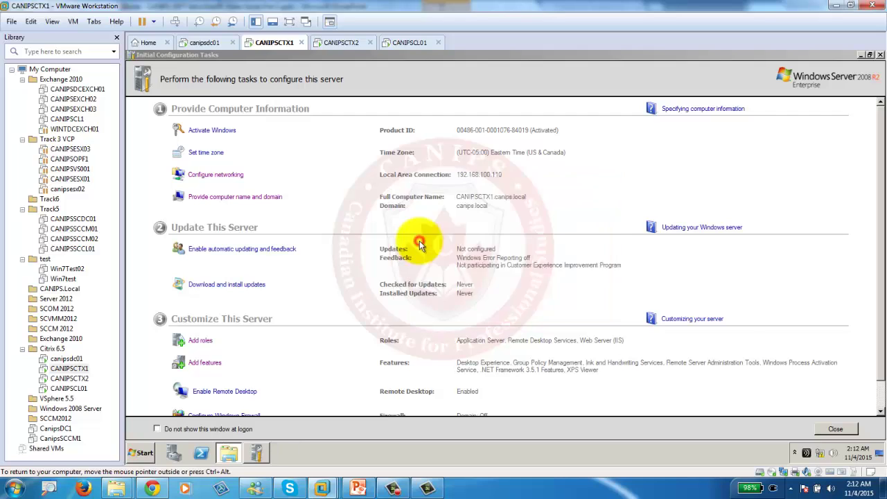
pyautogui.click(551, 386)
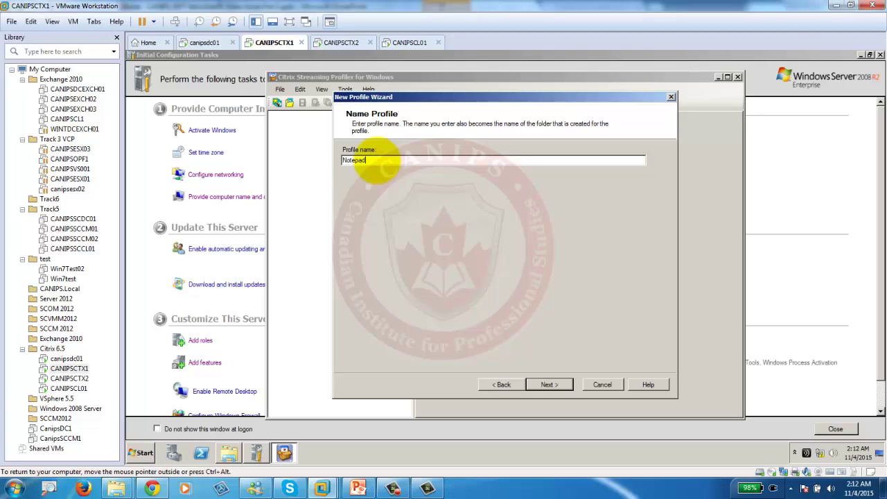
pyautogui.click(548, 385)
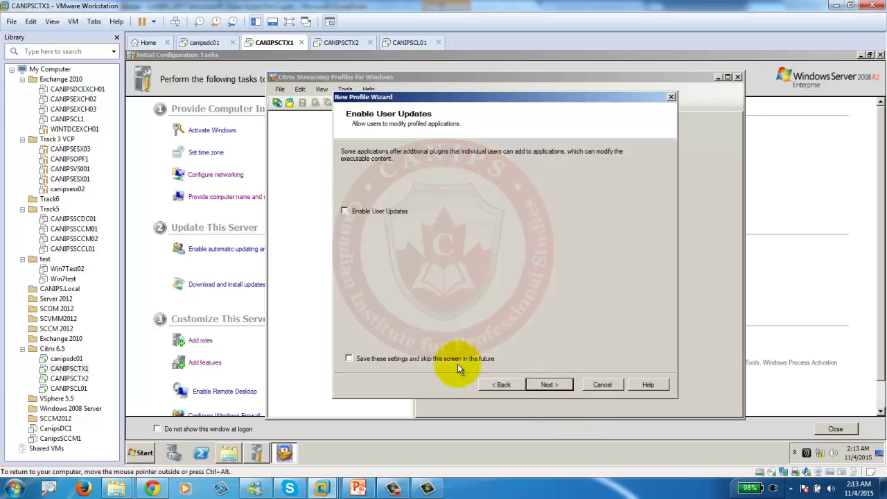
pyautogui.click(350, 359)
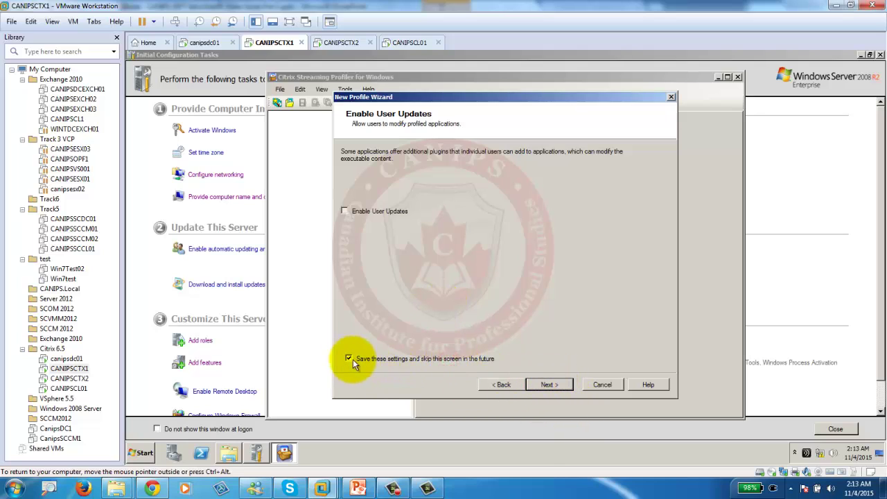
pyautogui.click(550, 385)
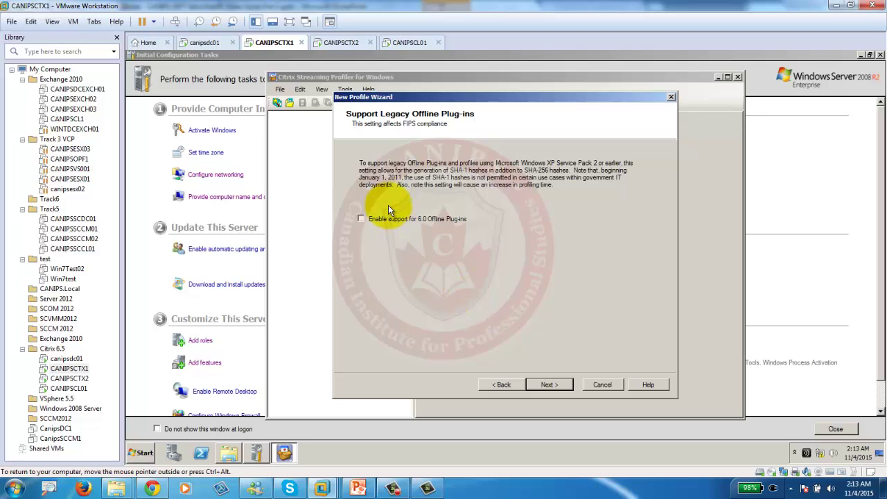
pyautogui.click(367, 220)
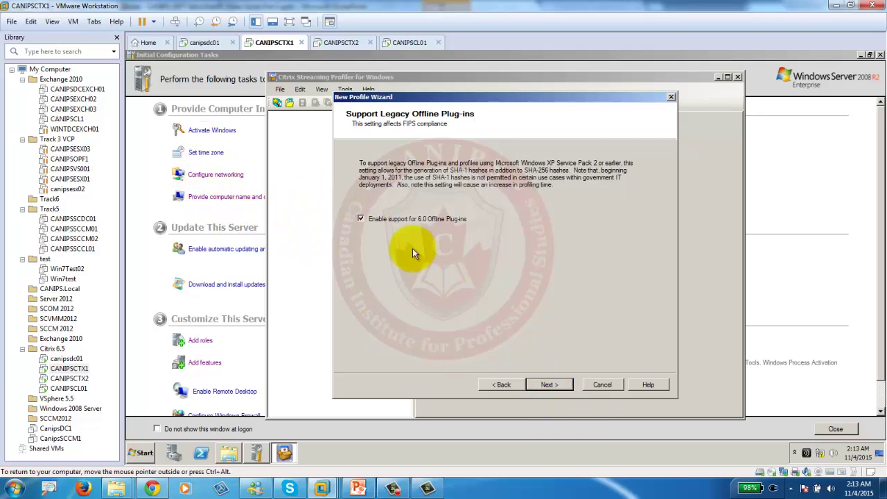
pyautogui.click(548, 385)
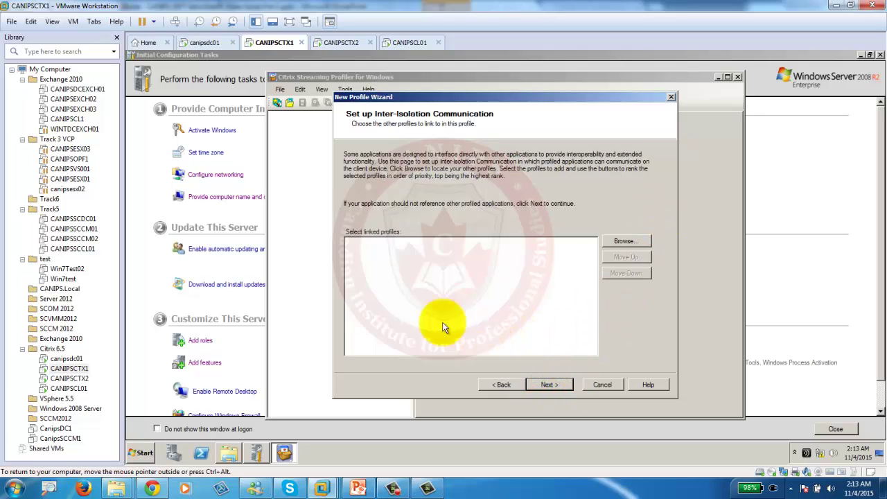
pyautogui.click(548, 385)
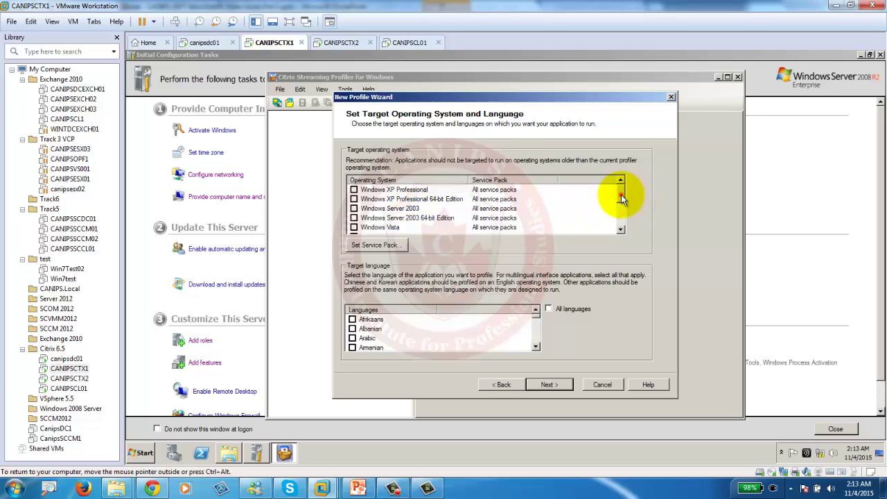
# Target Windows 7 64 Bit instead of plain Windows 7, then switch to CANIPSCL01.
pyautogui.moveTo(622, 199); pyautogui.dragTo(622, 220)
pyautogui.click(353, 208)
pyautogui.click(354, 218)
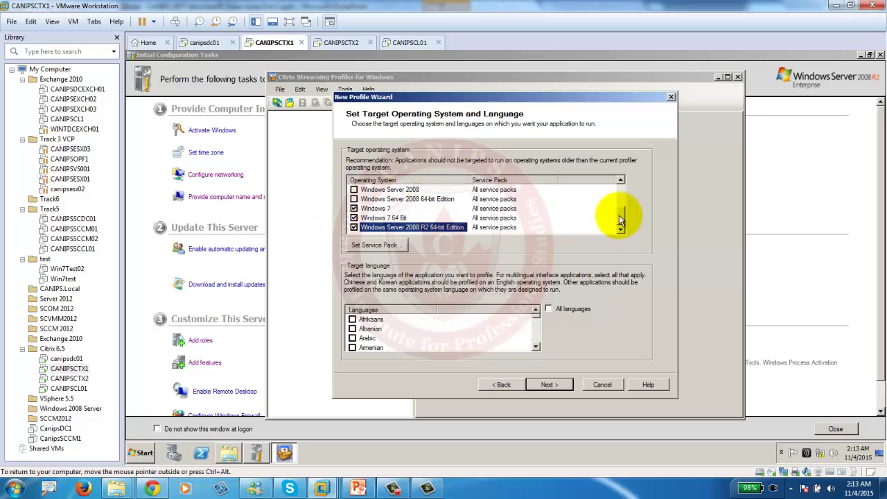
pyautogui.moveTo(620, 221)
pyautogui.mouseDown()
pyautogui.moveTo(618, 184)
pyautogui.moveTo(623, 222)
pyautogui.mouseUp()
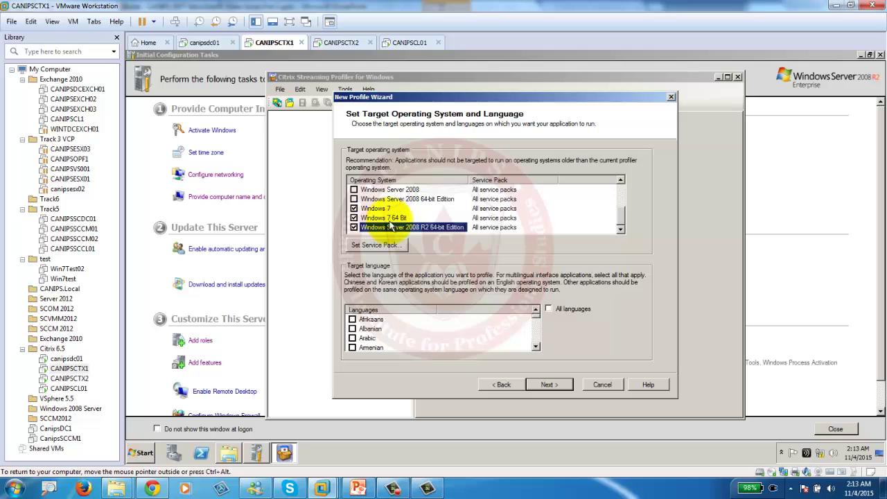
pyautogui.click(353, 208)
pyautogui.click(353, 217)
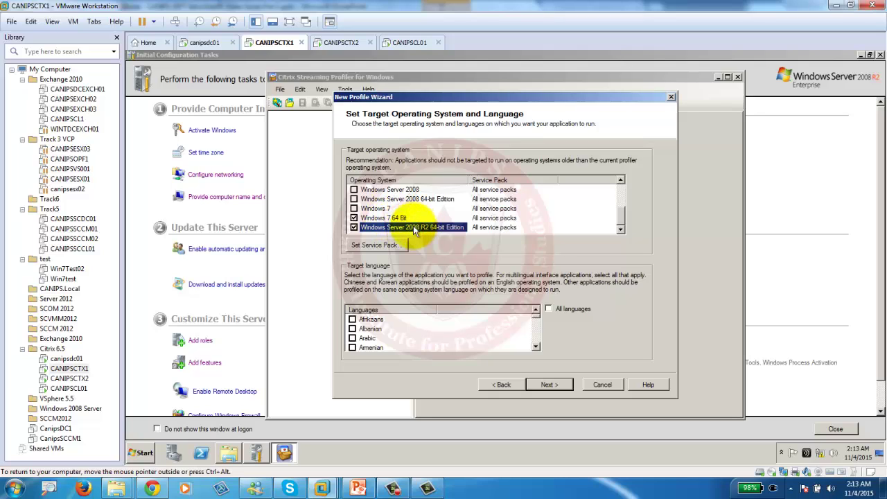
pyautogui.click(409, 43)
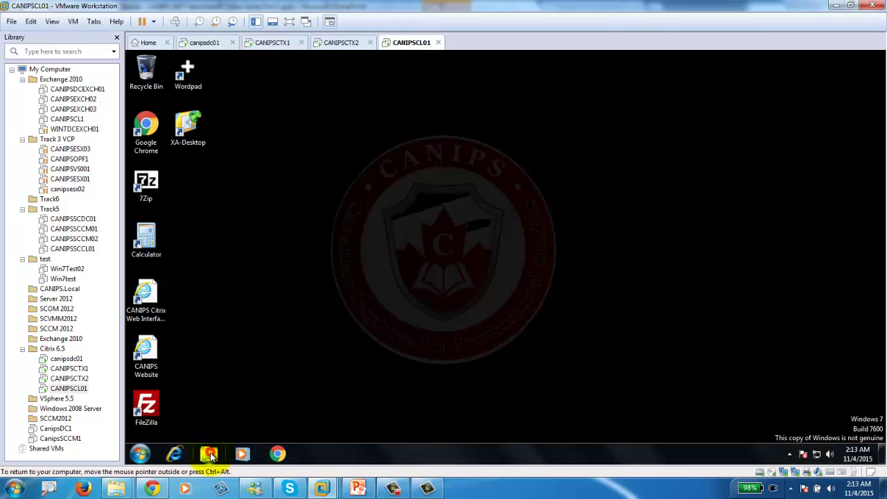
# View the client's System properties showing 64-bit Windows 7 Professional, then return to CANIPSCTX1.
pyautogui.click(210, 454)
pyautogui.rightClick(320, 284)
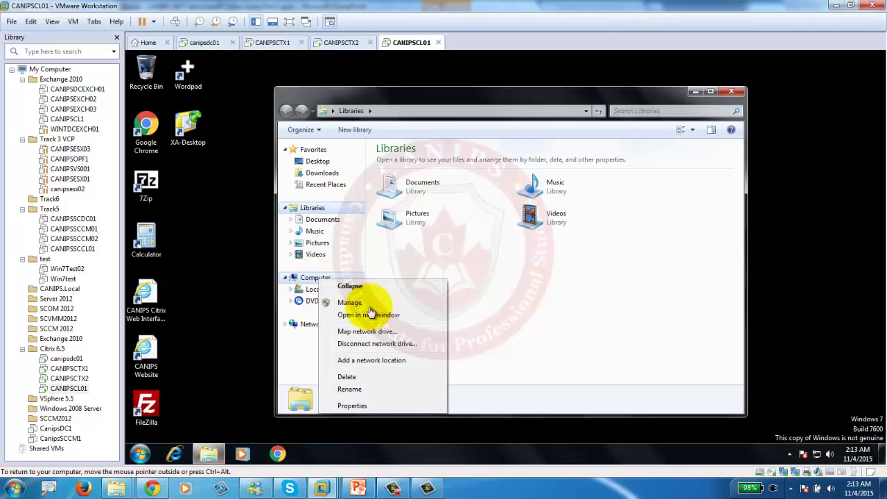
pyautogui.click(379, 399)
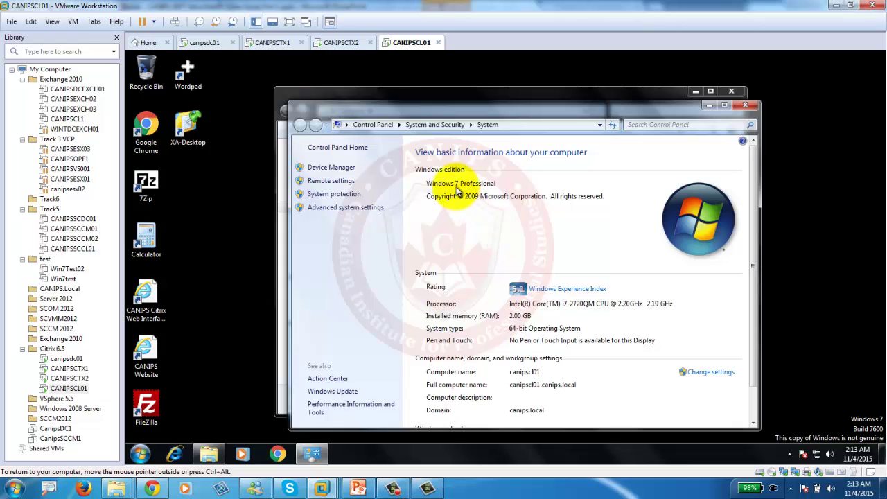
pyautogui.click(353, 49)
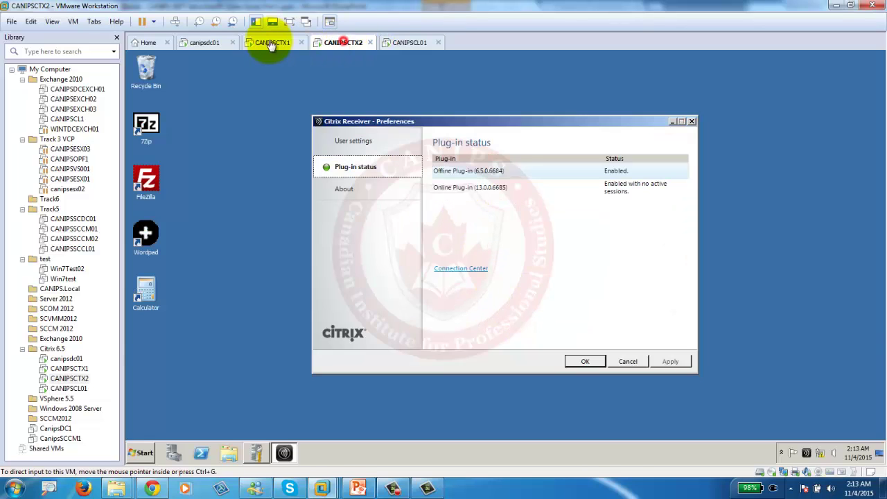
pyautogui.click(267, 42)
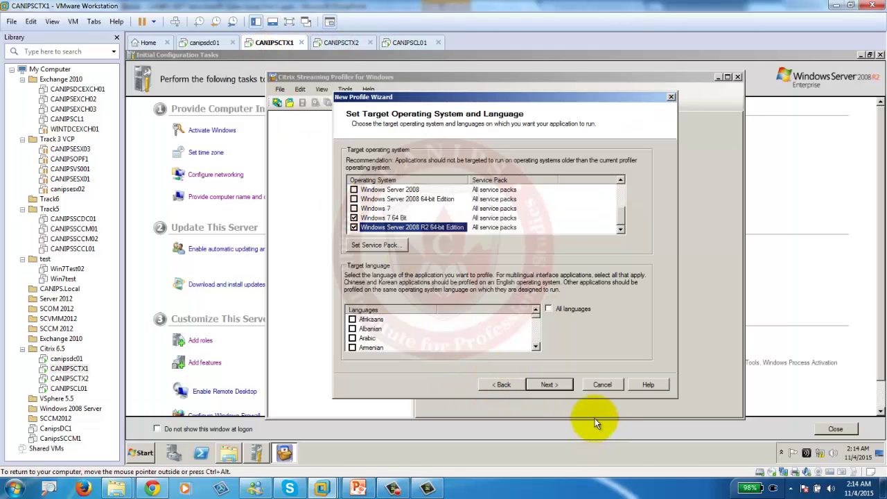
# Accept the target systems, acknowledge the older OS warning, and continue with quick install.
pyautogui.click(541, 384)
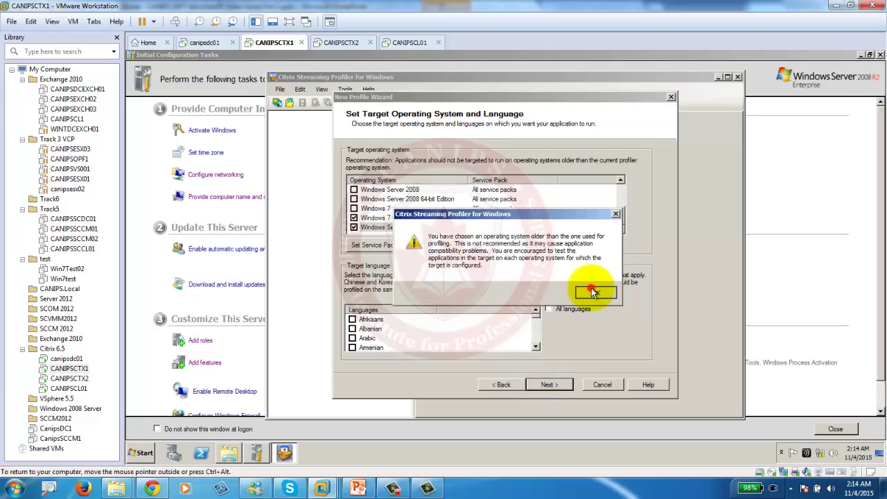
pyautogui.click(588, 292)
pyautogui.click(551, 386)
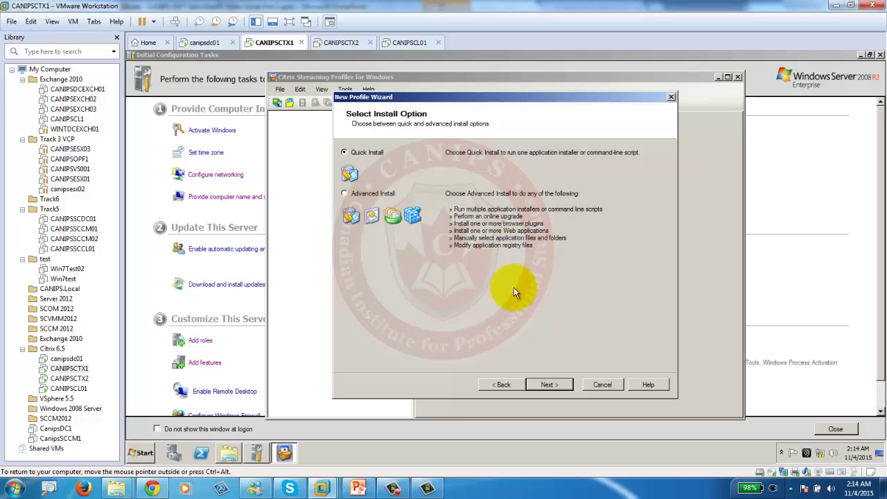
pyautogui.click(547, 385)
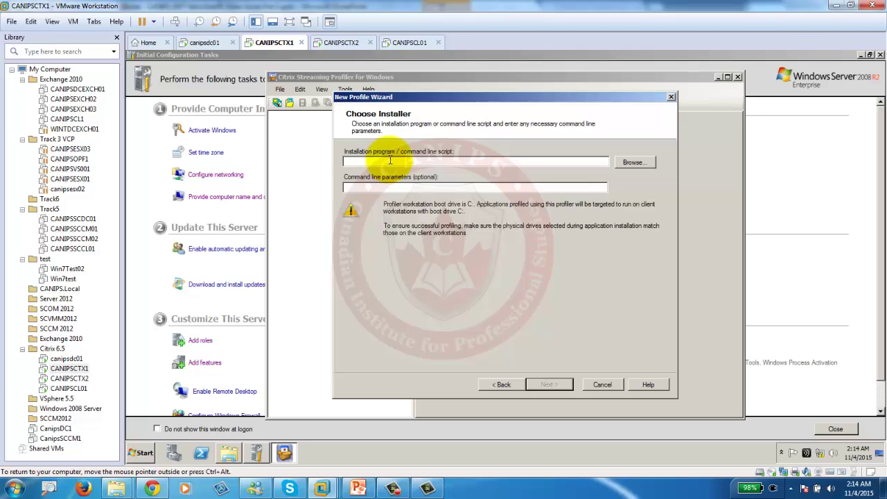
# Choose C:\Software\npp.6.8.6.Installer (1).exe as the installer program and advance to Run Installer.
pyautogui.click(389, 162)
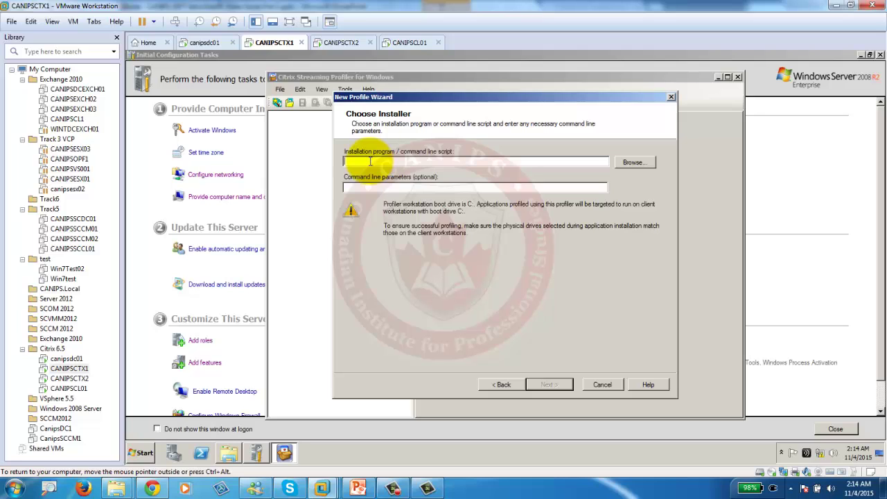
pyautogui.click(632, 163)
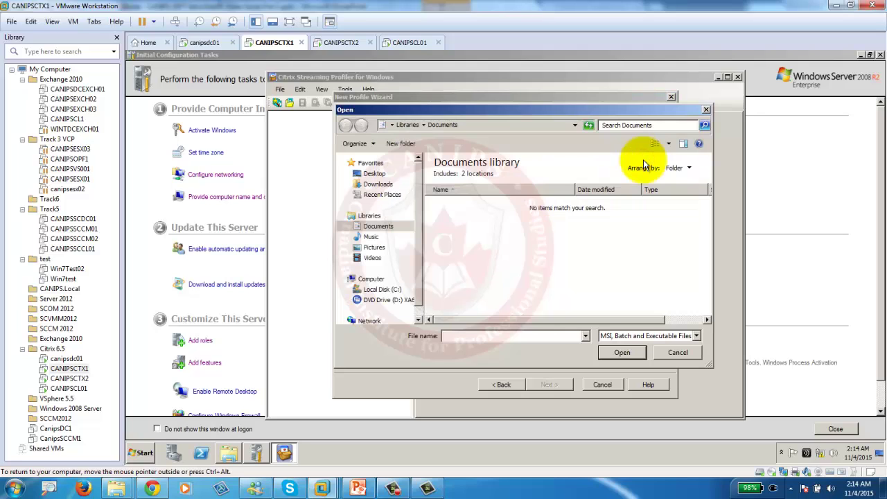
pyautogui.click(382, 290)
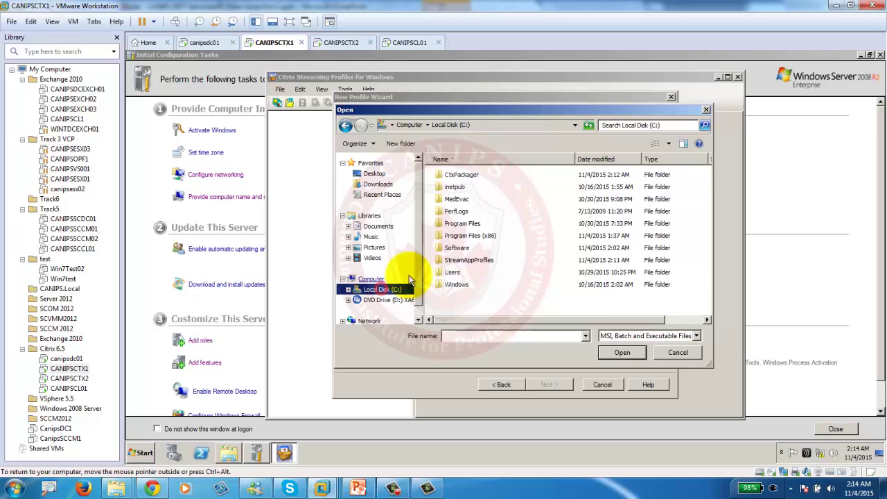
pyautogui.doubleClick(459, 248)
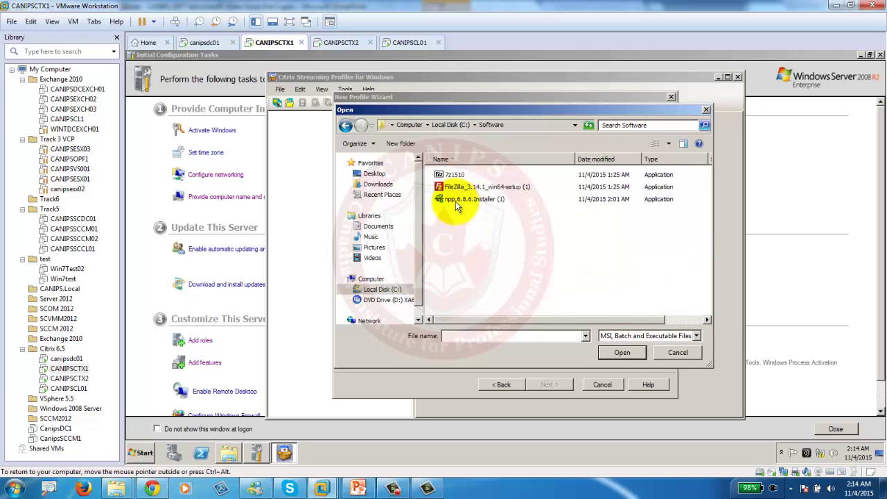
pyautogui.click(456, 201)
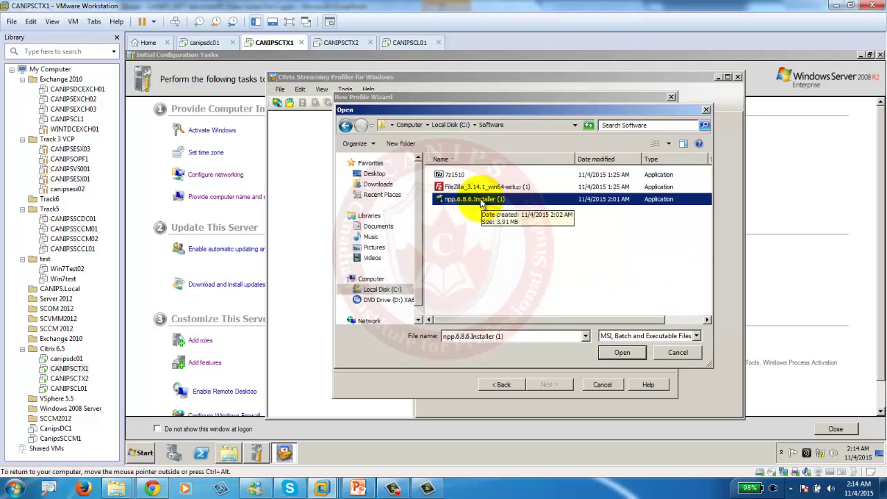
pyautogui.doubleClick(482, 201)
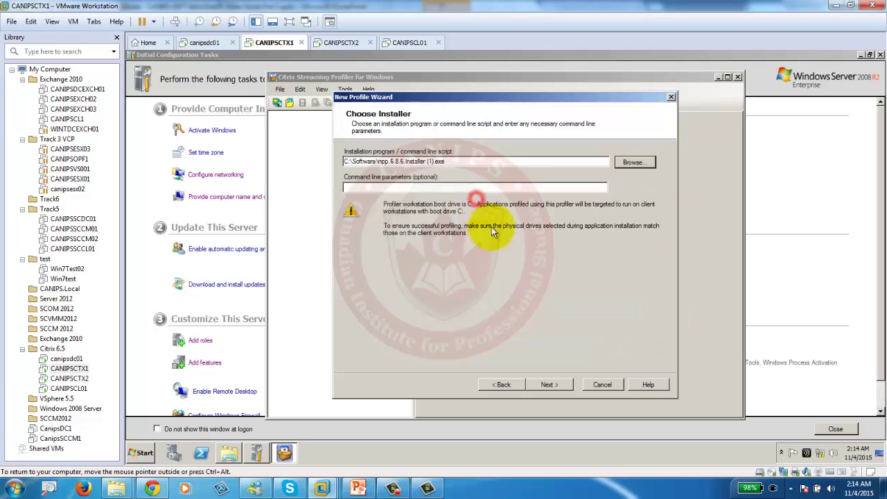
pyautogui.click(548, 384)
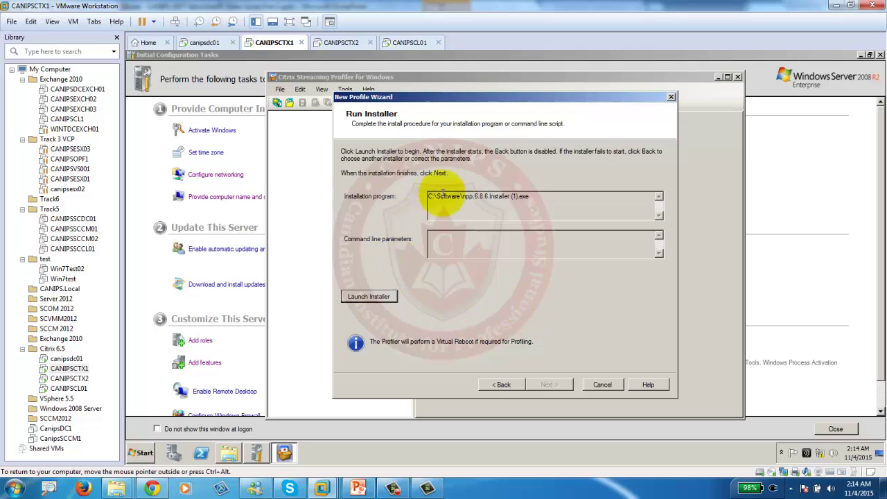
# Install Notepad++ 6.8.6 in English with default folder and components, close it, and continue.
pyautogui.click(368, 298)
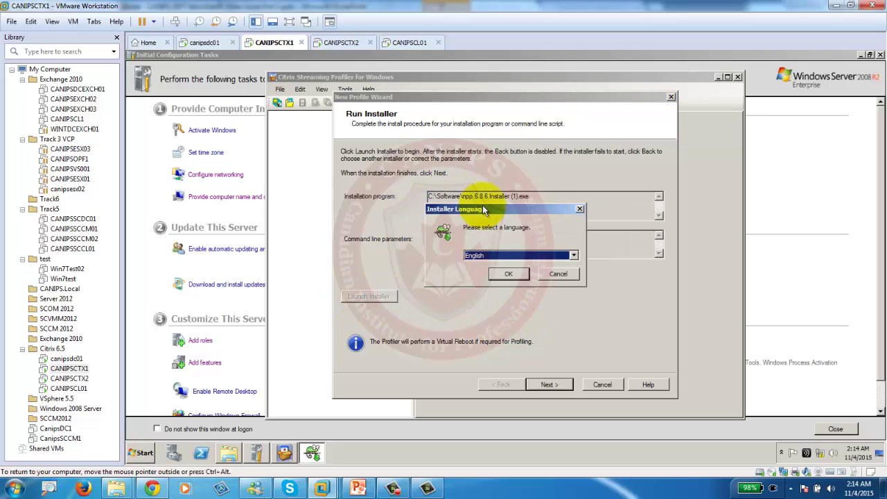
pyautogui.click(508, 274)
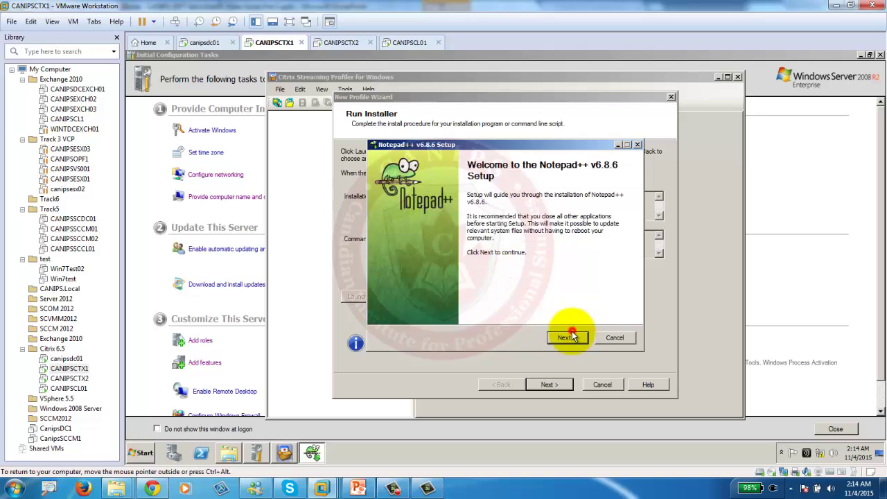
pyautogui.click(574, 342)
pyautogui.click(571, 339)
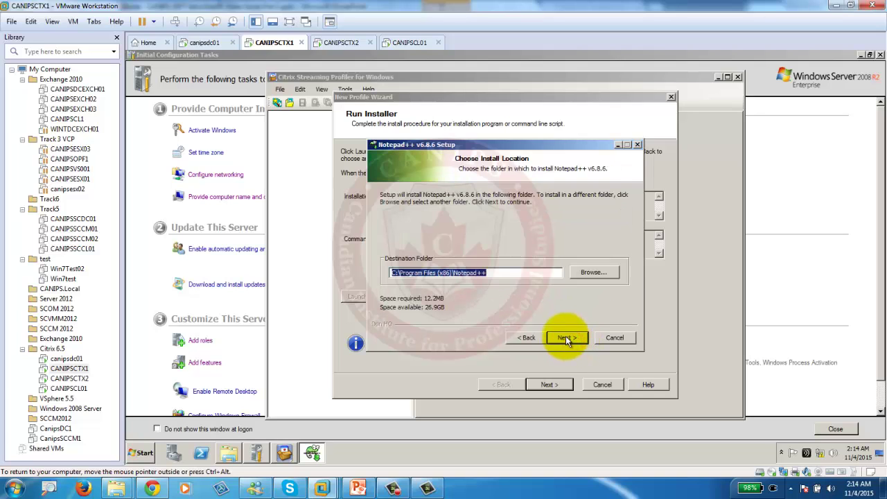
pyautogui.click(566, 339)
pyautogui.click(566, 338)
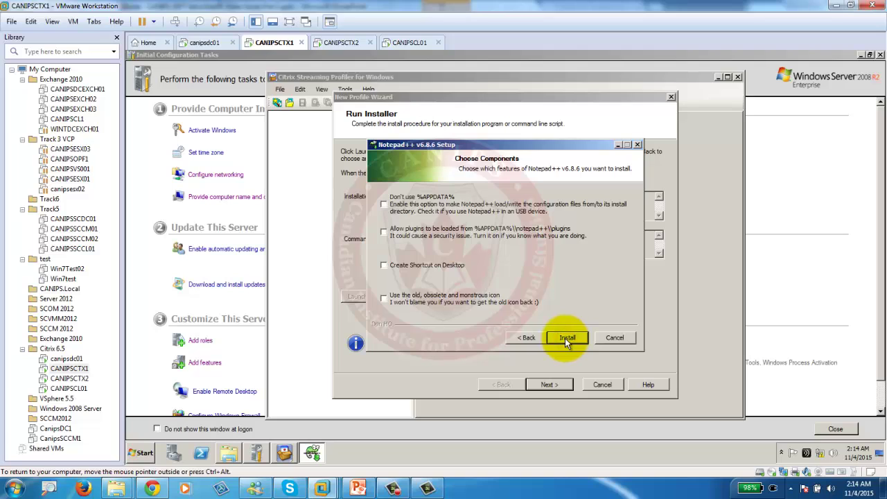
pyautogui.click(565, 339)
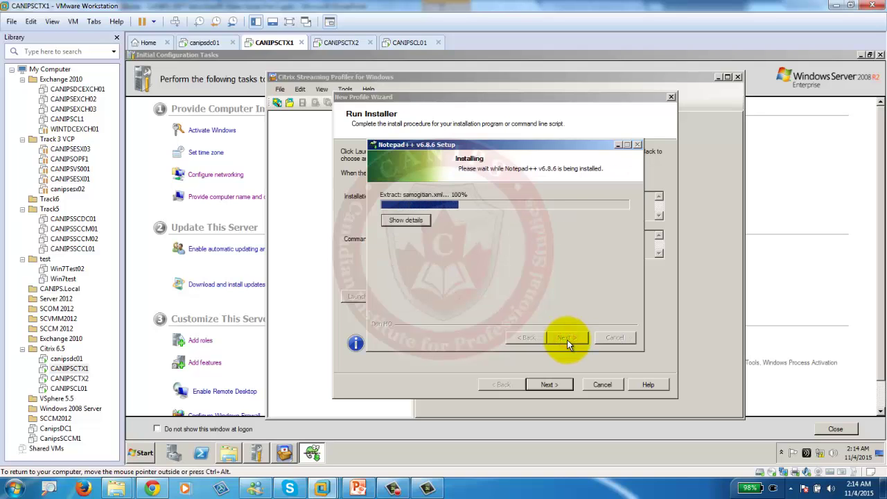
pyautogui.click(567, 339)
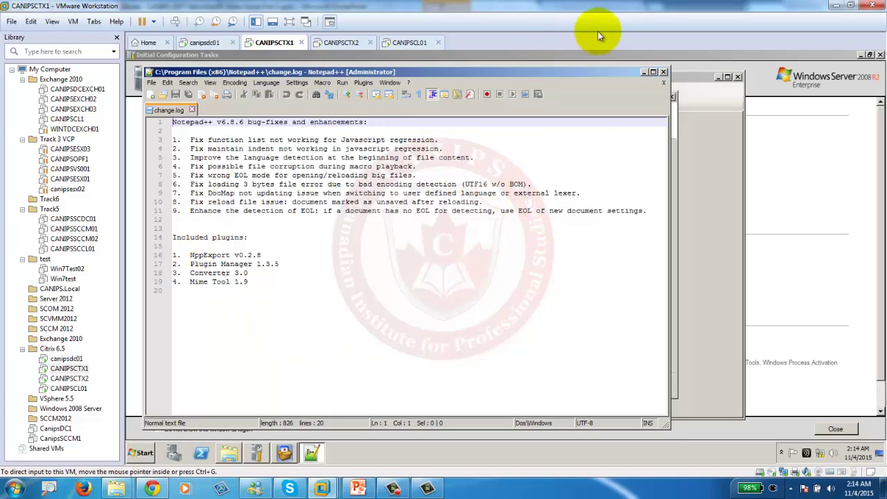
pyautogui.click(663, 72)
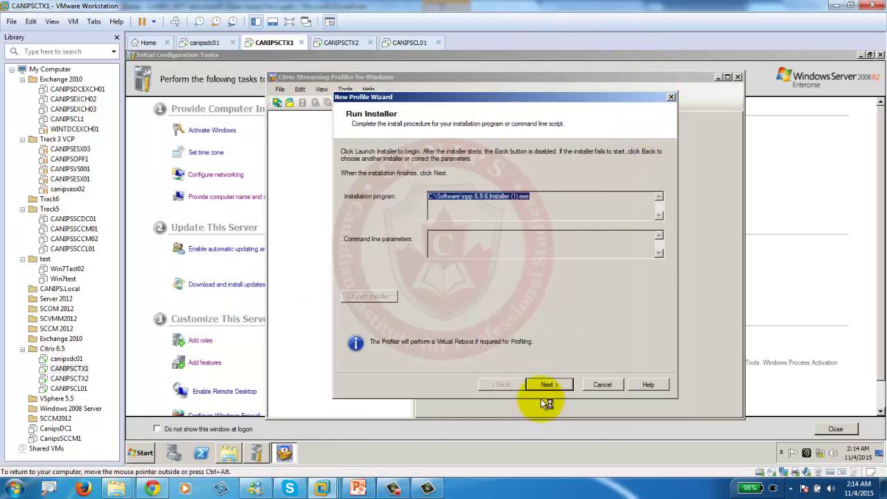
pyautogui.click(548, 384)
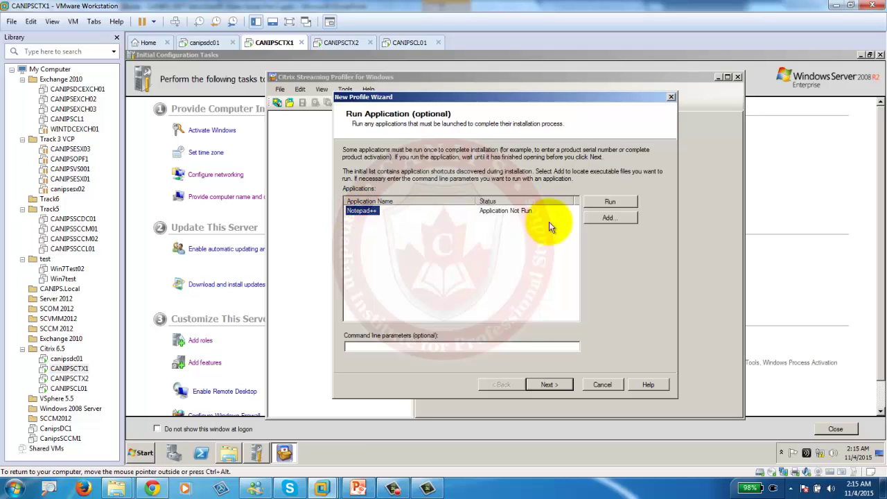
# Run Notepad++ once, keep it for publishing, skip the VHD and signing, and build the profile.
pyautogui.click(610, 202)
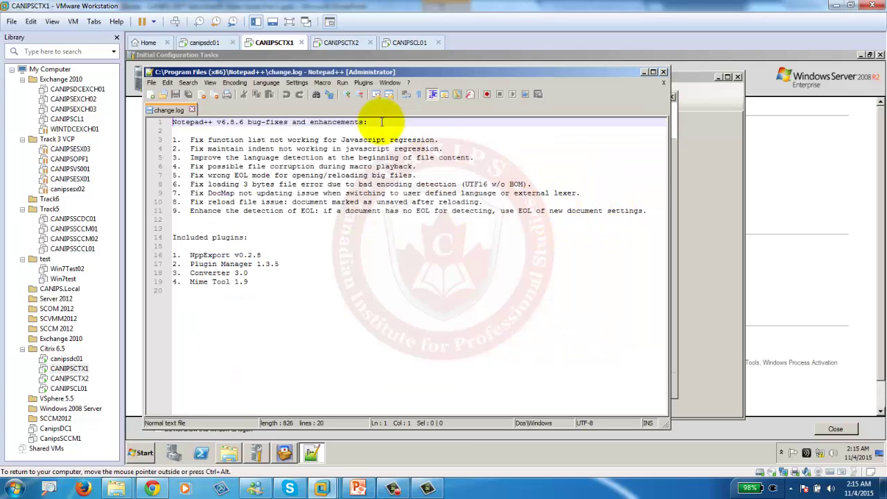
pyautogui.click(664, 72)
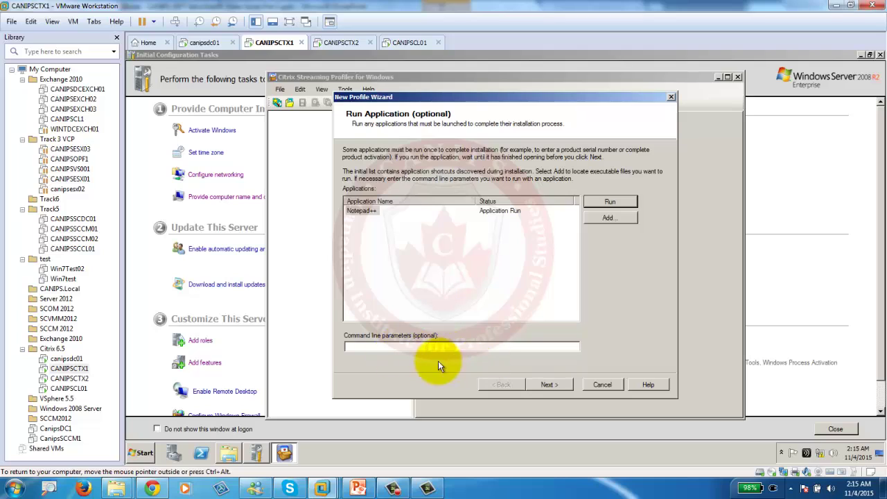
pyautogui.click(549, 385)
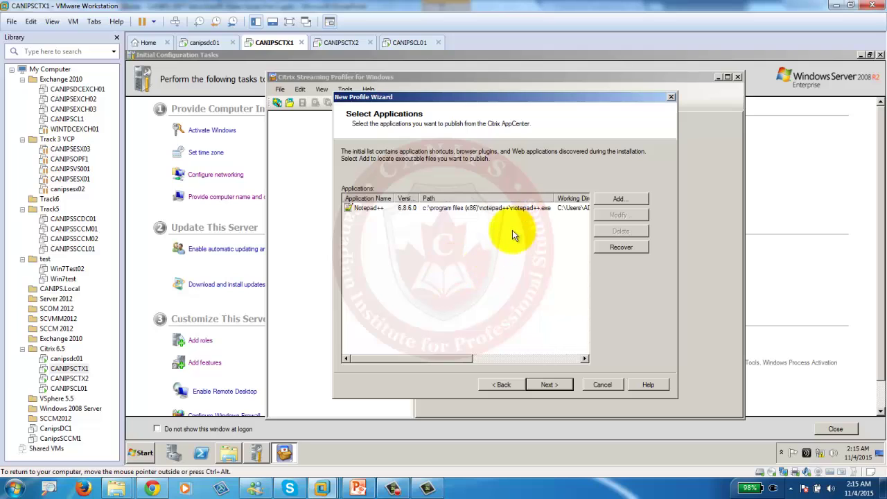
pyautogui.click(547, 384)
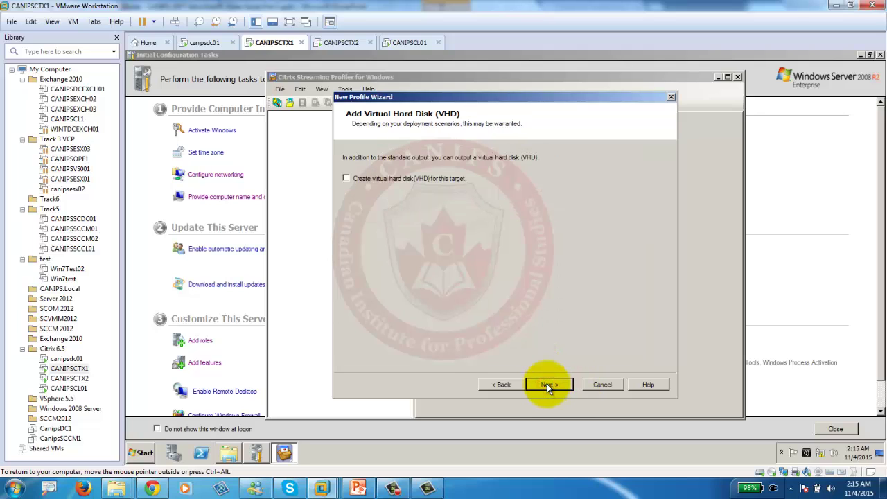
pyautogui.click(547, 384)
pyautogui.click(547, 384)
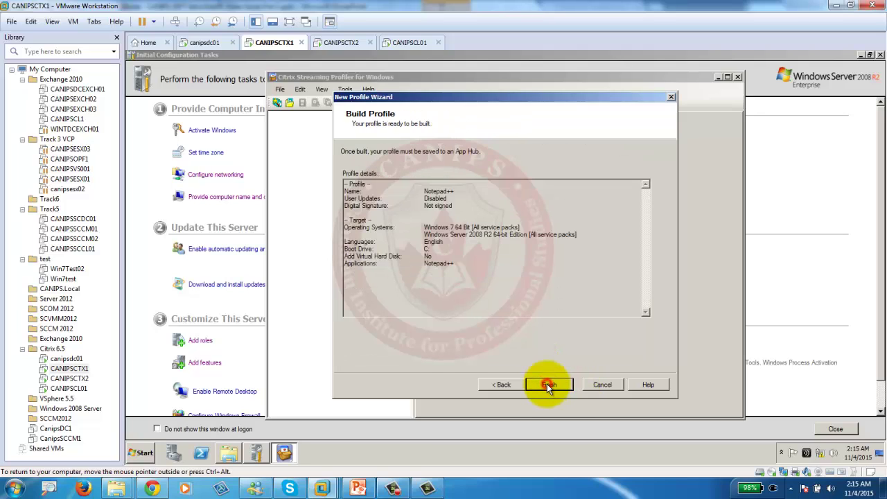
pyautogui.click(547, 384)
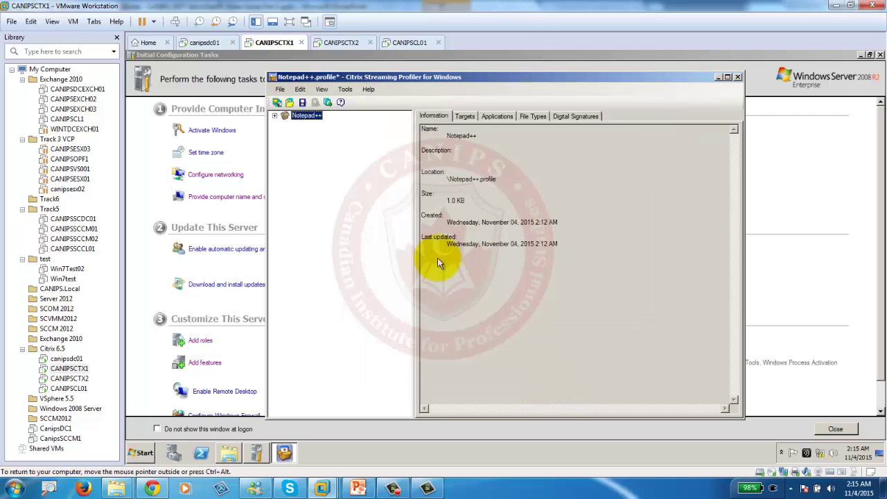
# Save the Notepad++ profile to the \\CANIPSCTX1\StreamAppProfiles App Hub.
pyautogui.click(274, 116)
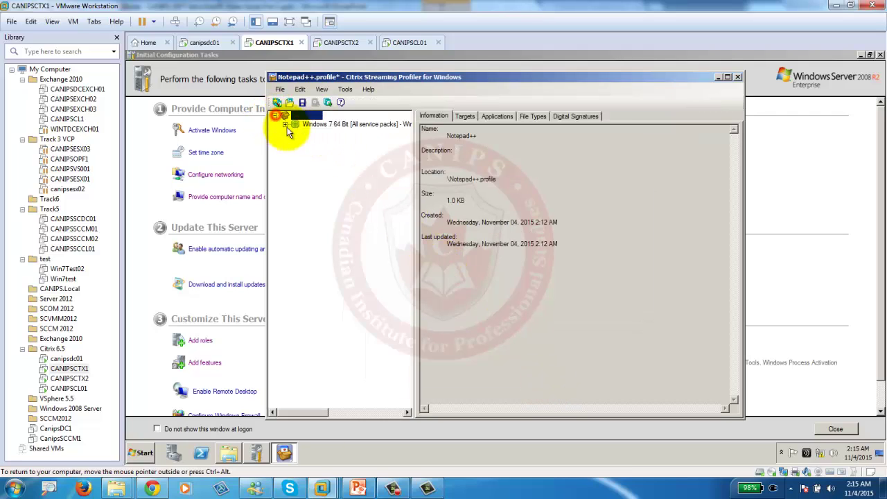
pyautogui.click(280, 90)
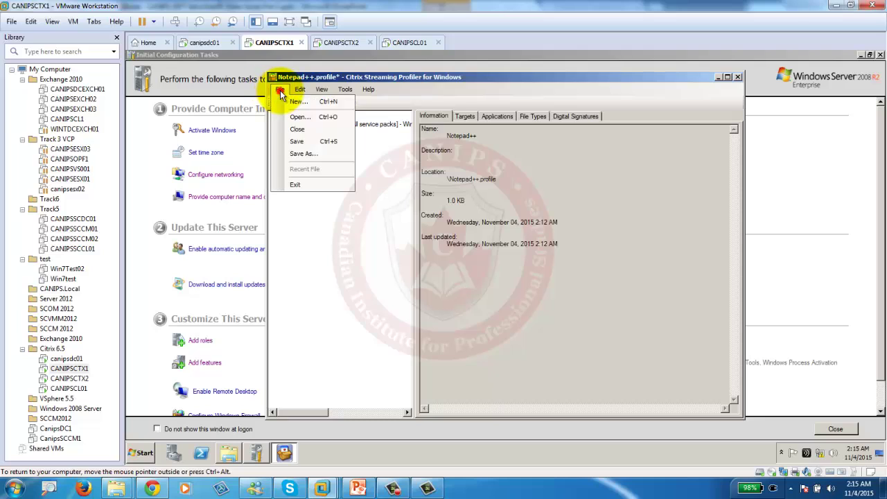
pyautogui.click(310, 141)
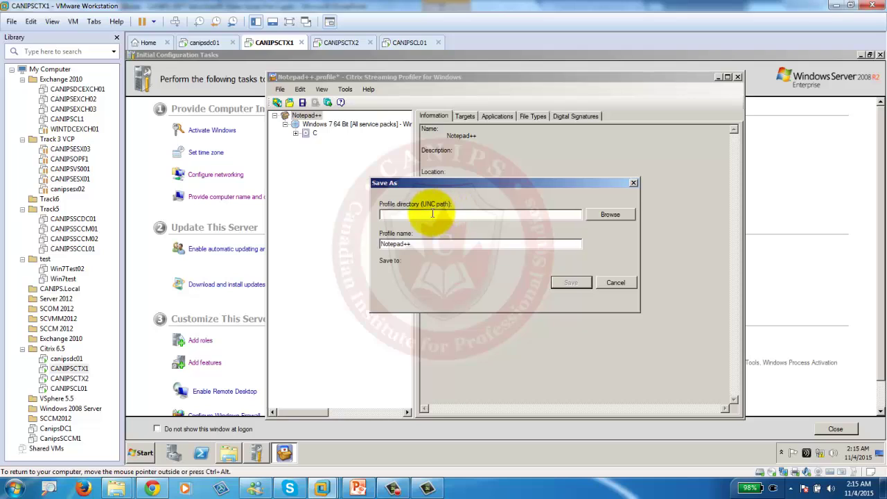
pyautogui.click(402, 215)
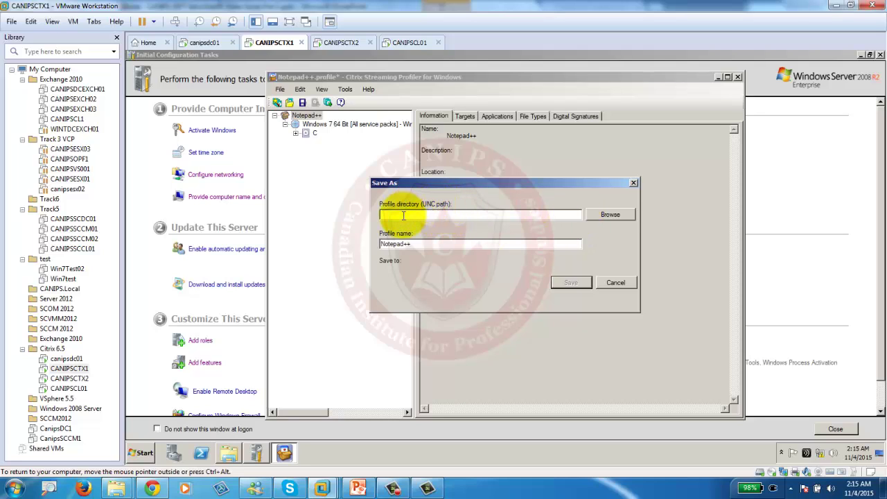
pyautogui.click(596, 215)
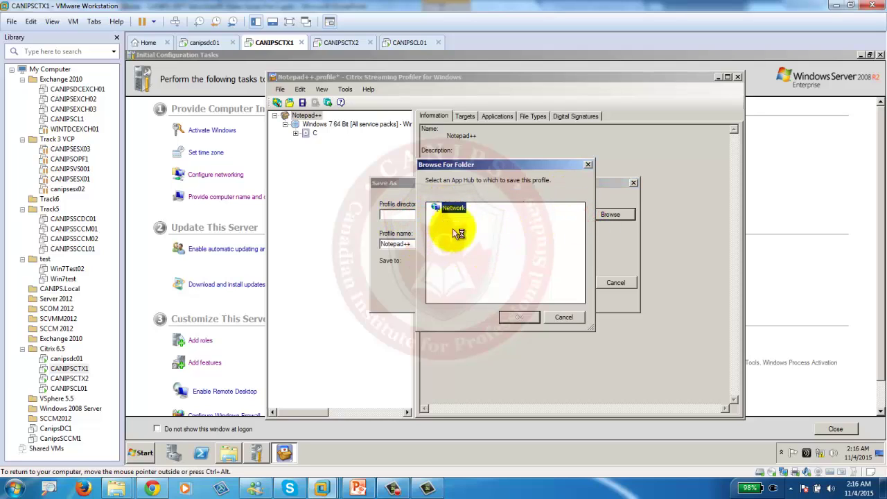
pyautogui.click(441, 208)
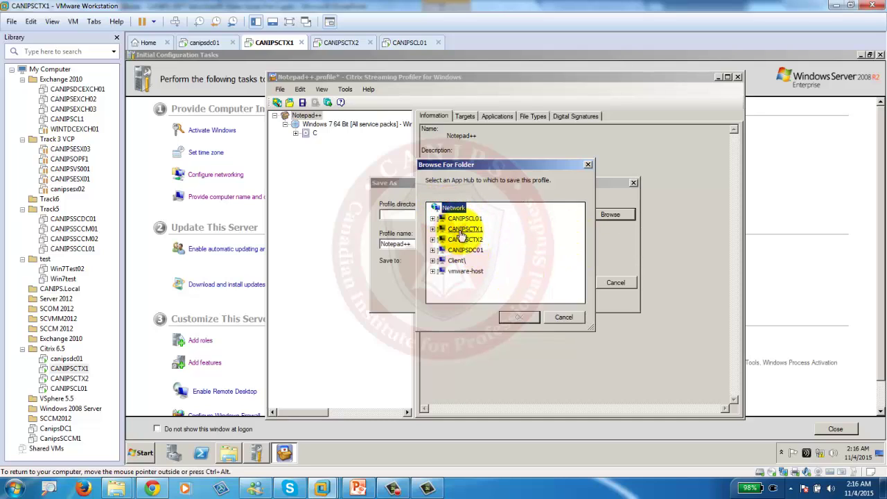
pyautogui.click(433, 229)
pyautogui.click(472, 241)
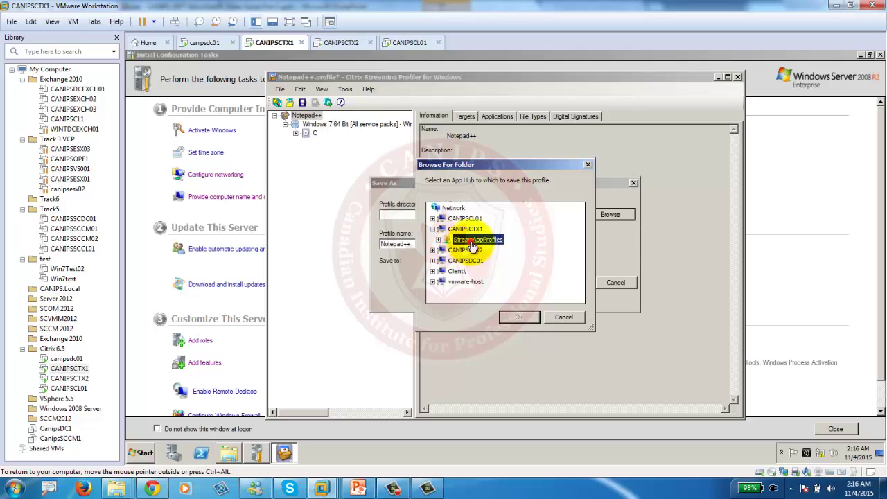
pyautogui.click(520, 317)
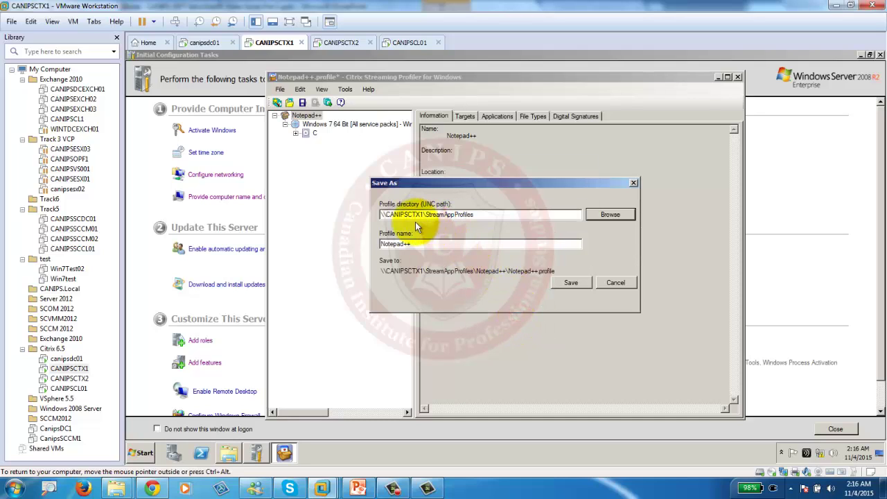
pyautogui.doubleClick(486, 214)
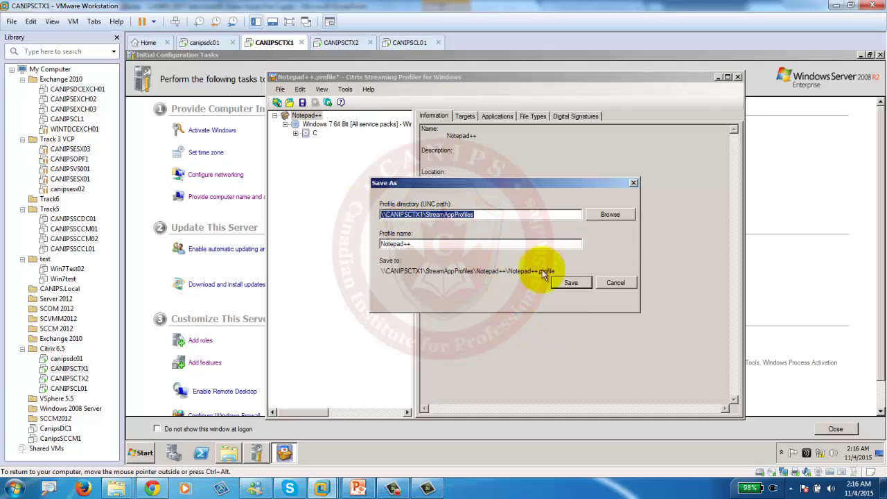
pyautogui.click(558, 283)
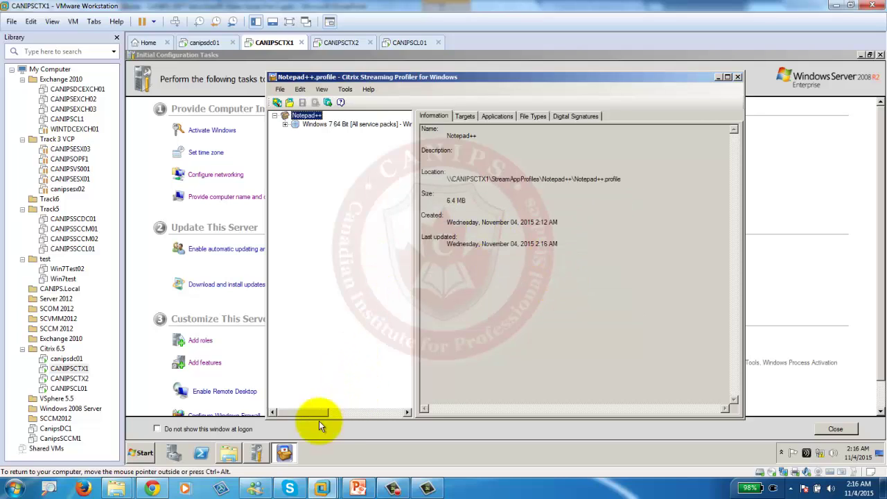
pyautogui.click(231, 454)
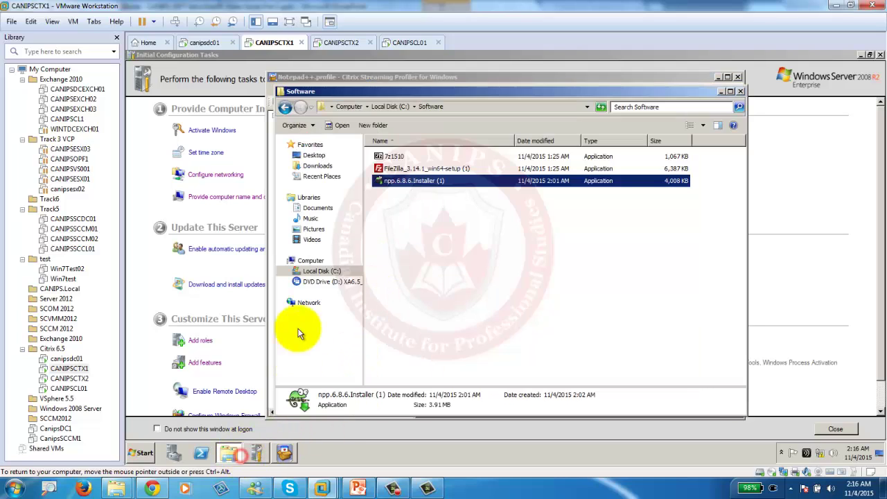
pyautogui.click(325, 272)
pyautogui.doubleClick(408, 241)
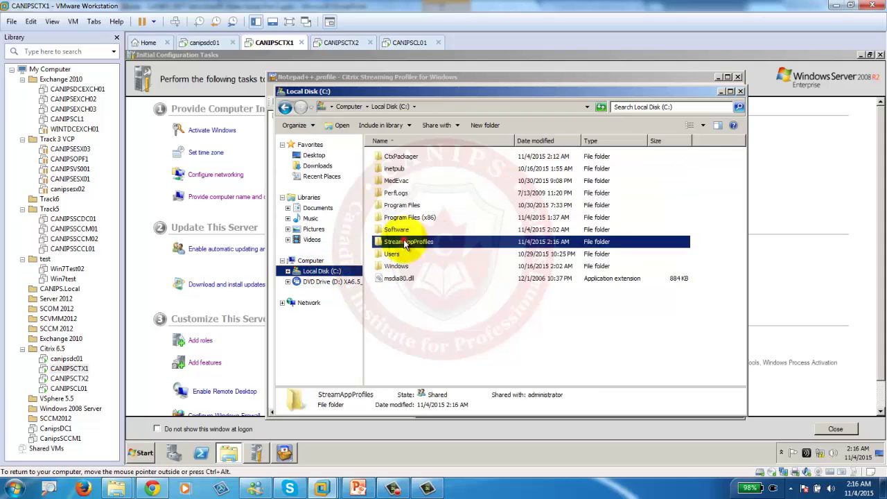
pyautogui.doubleClick(393, 159)
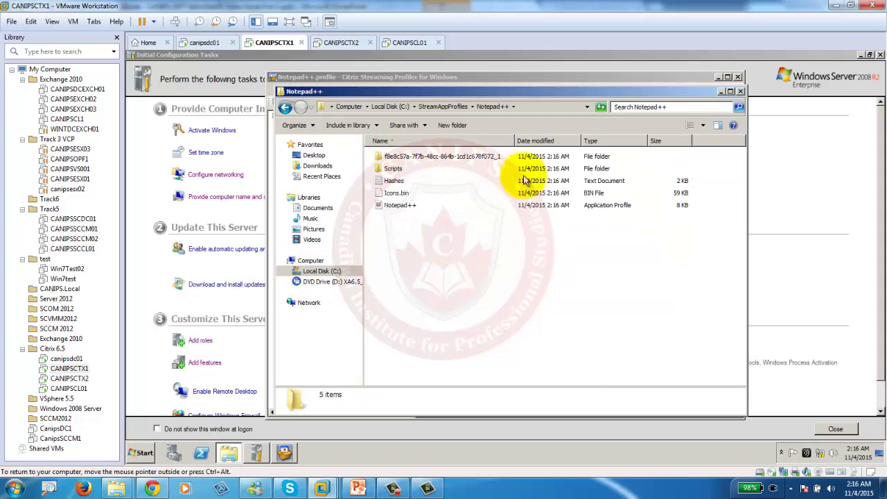
pyautogui.click(720, 92)
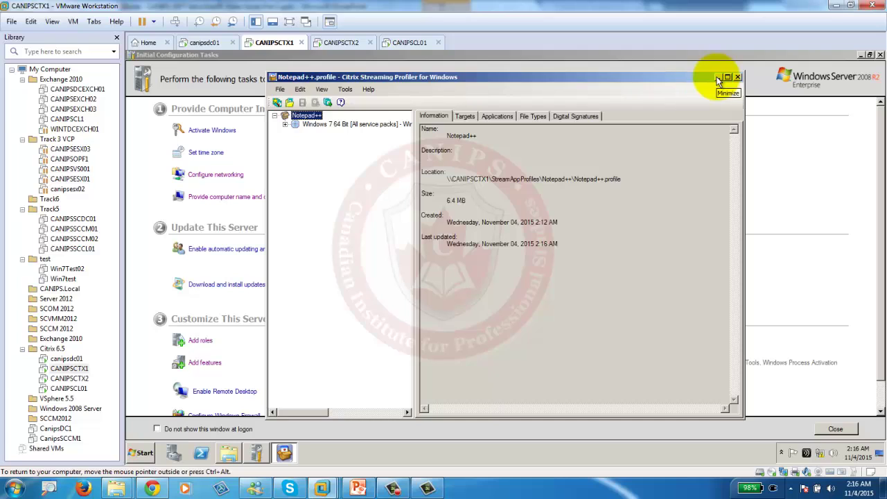
# Launch Citrix AppCenter from the Start menu.
pyautogui.click(718, 78)
pyautogui.click(142, 452)
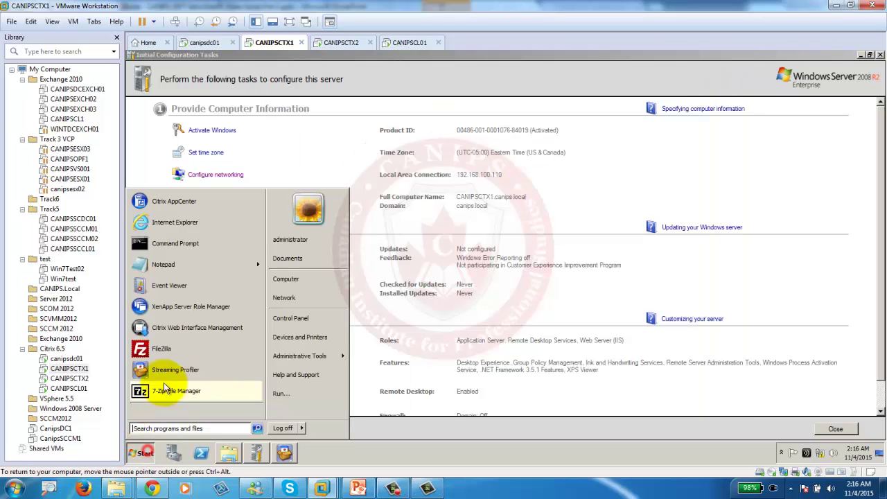
pyautogui.click(179, 204)
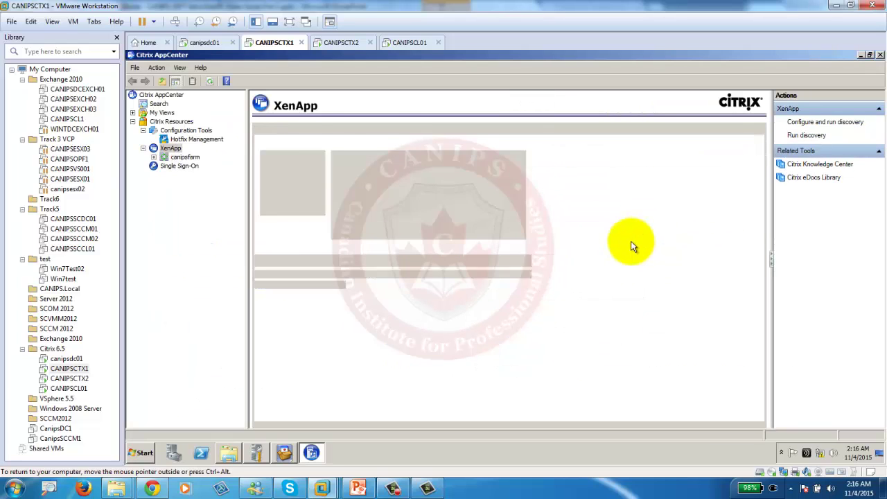
# Publish a new application under canipsfarm's Applications with display name NotePad++.
pyautogui.click(153, 157)
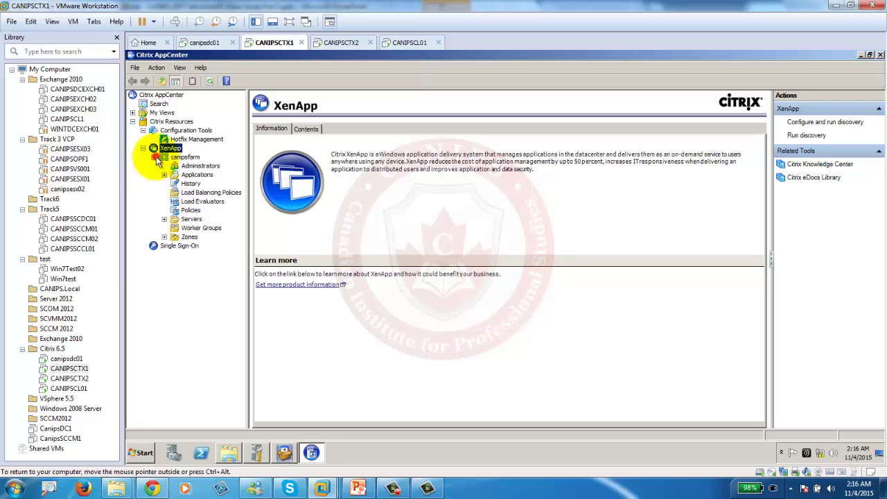
pyautogui.click(164, 175)
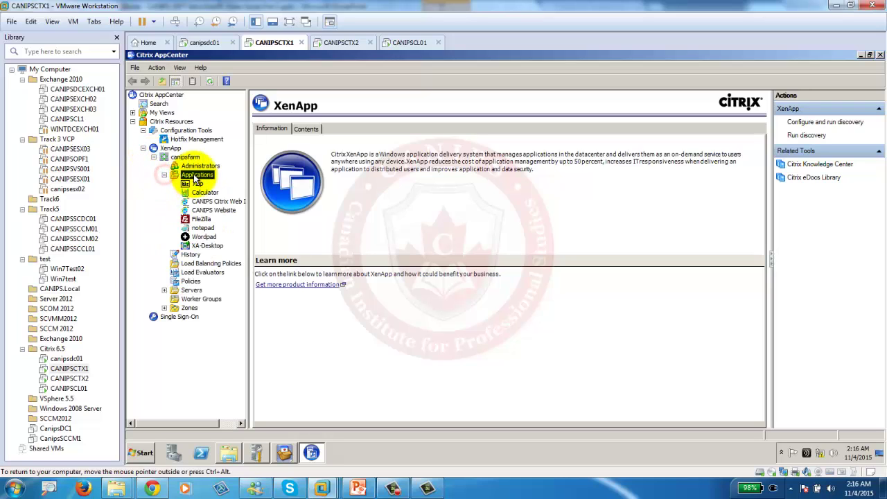
pyautogui.rightClick(195, 177)
pyautogui.click(226, 199)
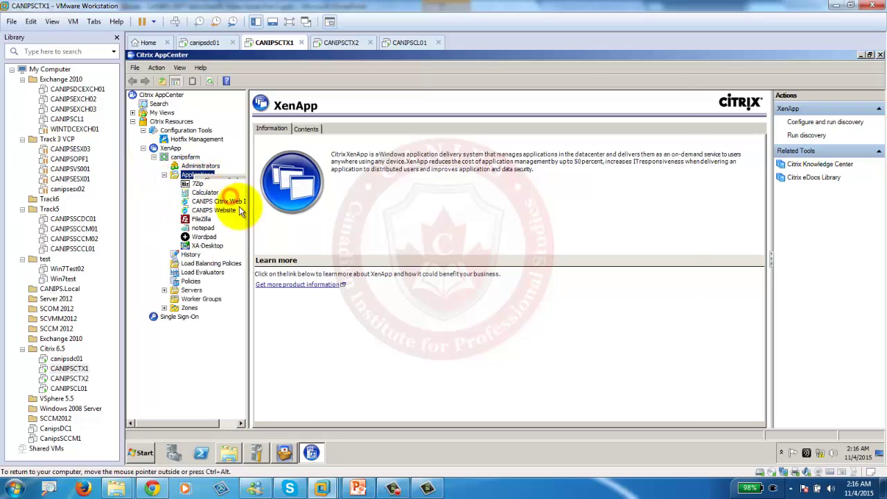
pyautogui.click(619, 399)
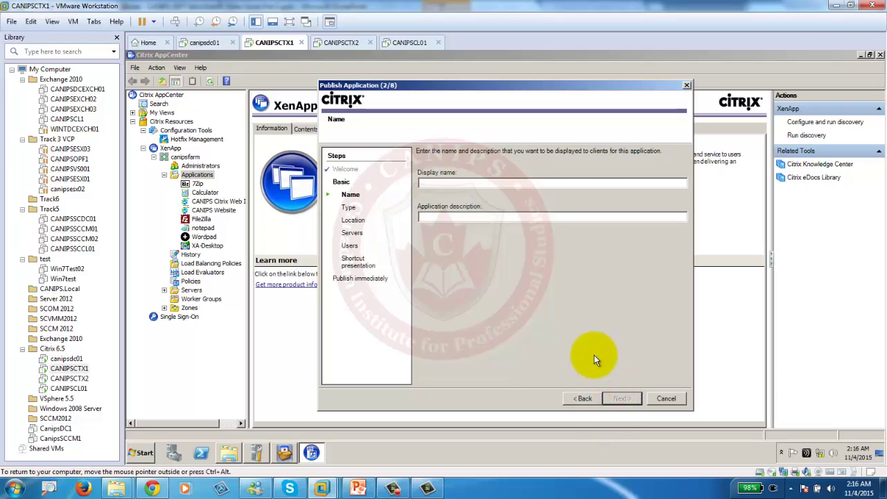
pyautogui.write('NotePad++')
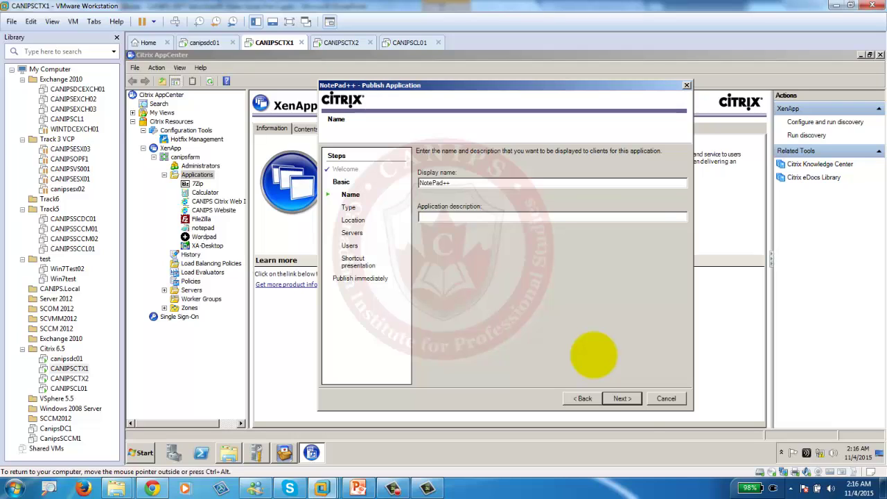
pyautogui.click(623, 399)
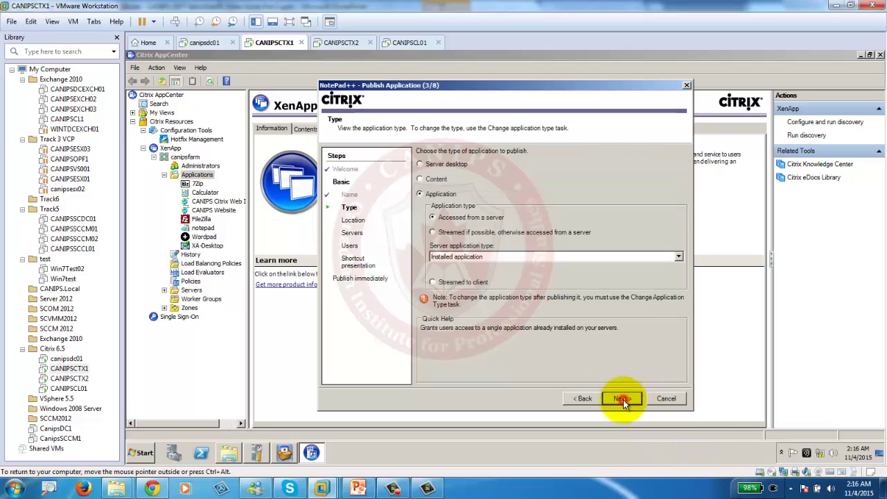
# Compare the application types, then choose 'Streamed if possible, otherwise accessed from a server' with Installed application.
pyautogui.click(454, 232)
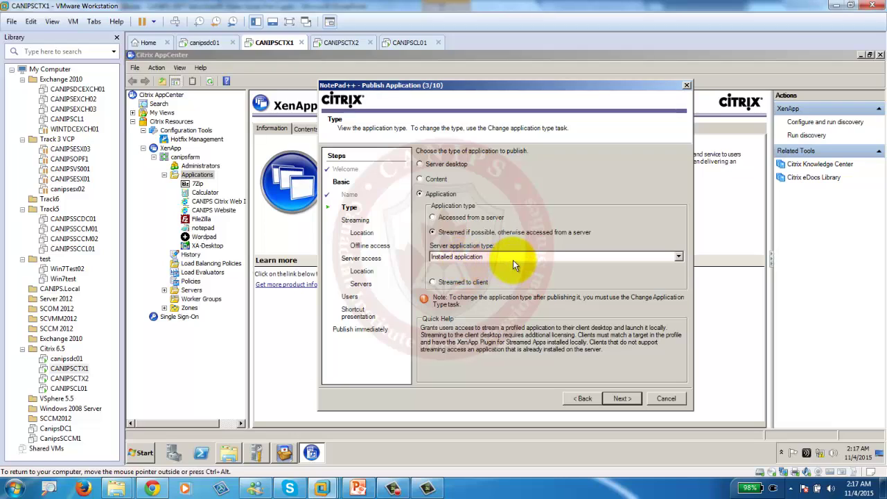
pyautogui.click(513, 258)
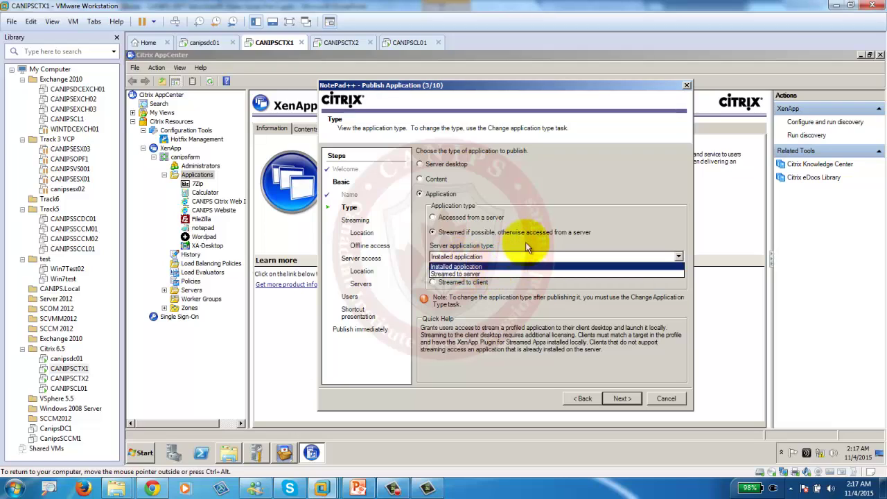
pyautogui.click(526, 244)
pyautogui.click(438, 283)
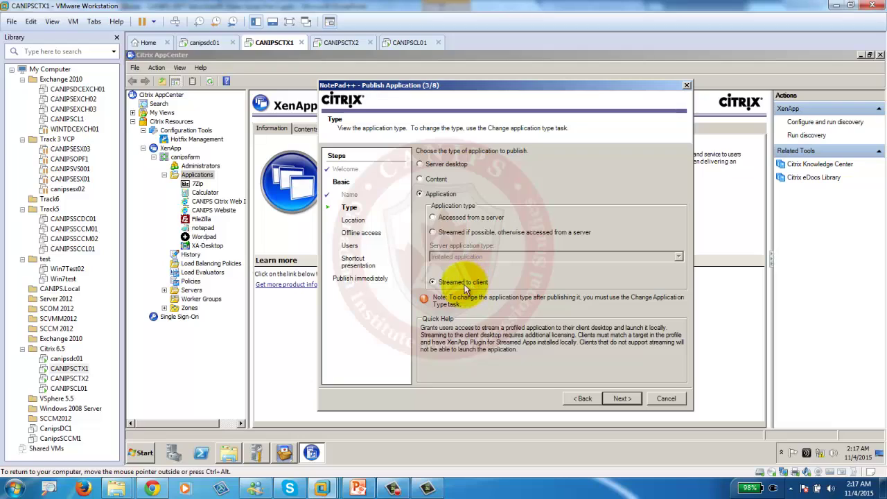
pyautogui.click(471, 232)
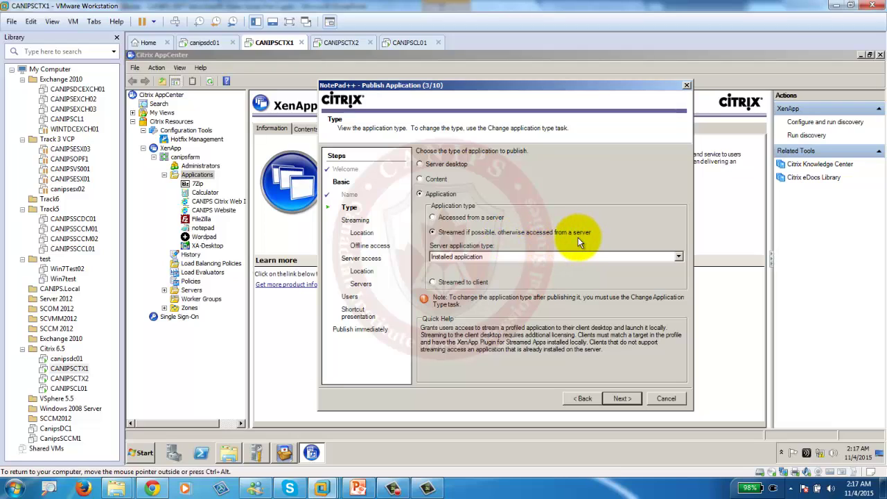
pyautogui.click(452, 286)
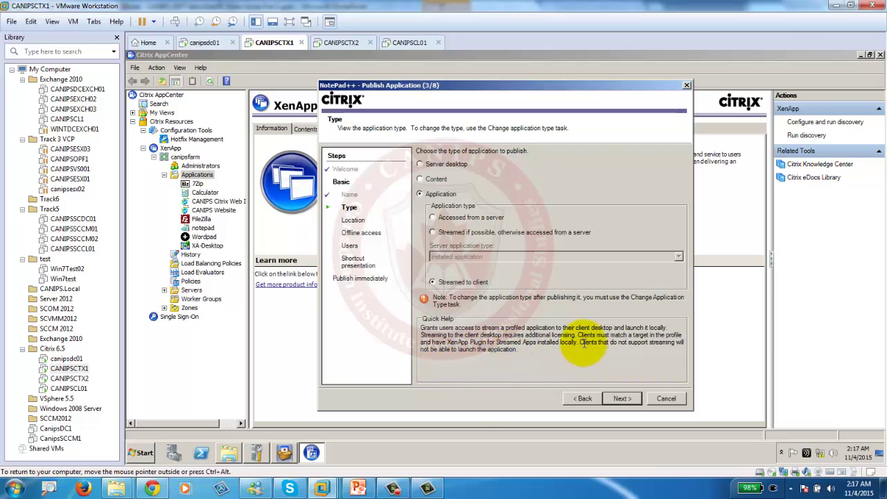
pyautogui.moveTo(578, 342); pyautogui.dragTo(629, 342)
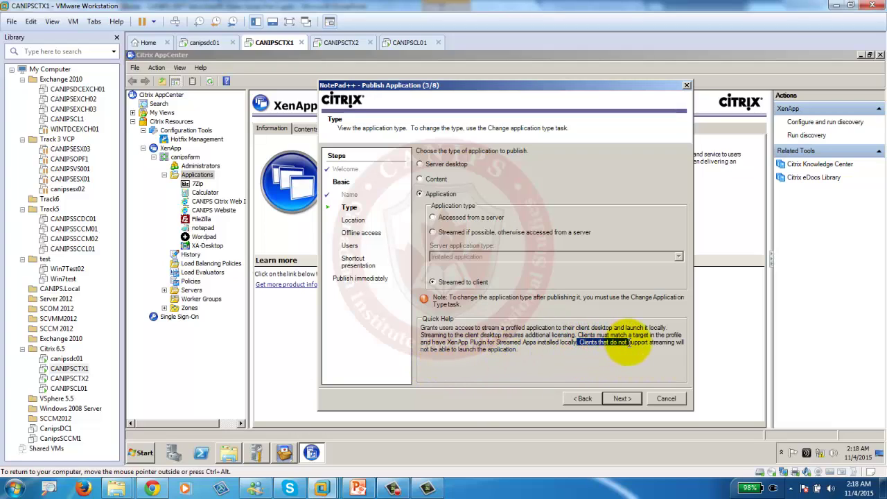
pyautogui.click(456, 234)
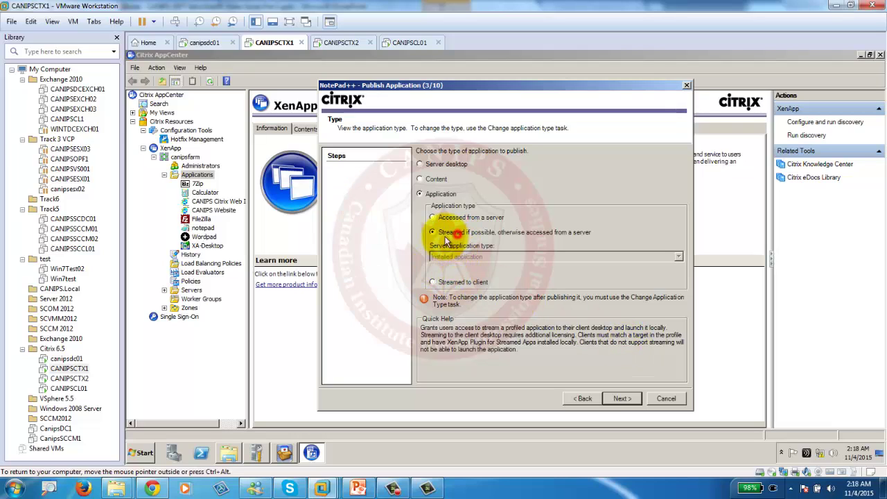
pyautogui.click(622, 400)
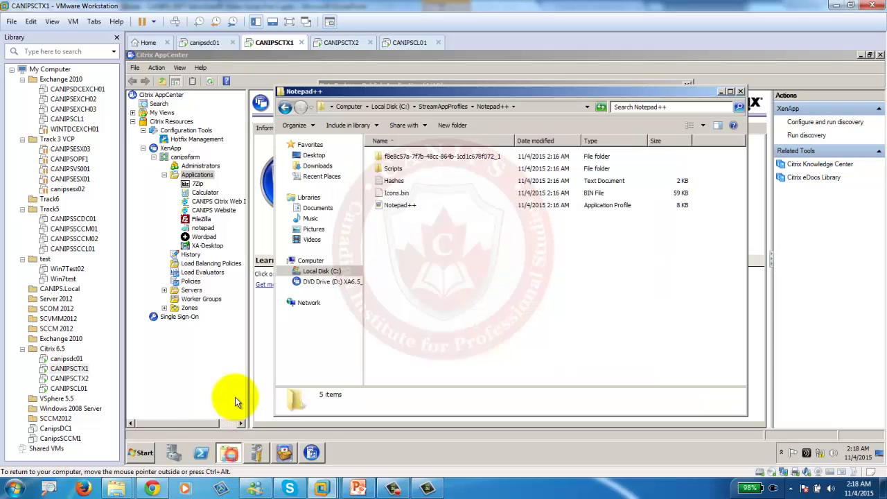
# Check the folder path C:\StreamAppProfiles\Notepad++ in Explorer, then close the window.
pyautogui.click(533, 107)
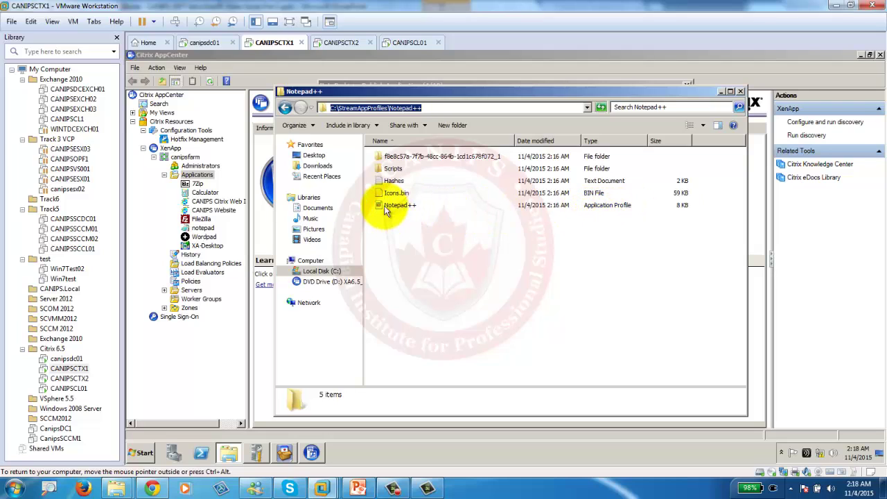
pyautogui.click(741, 90)
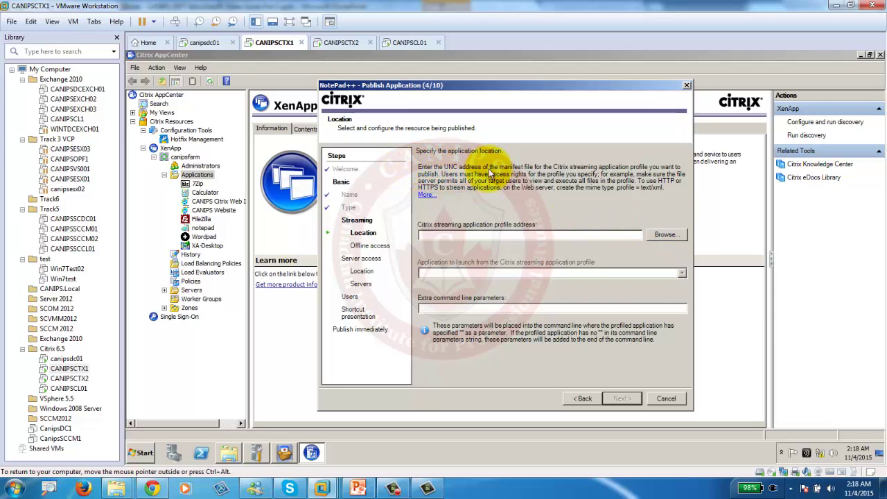
# Browse for the streaming profile, first trying the CANIPSCL01 network location.
pyautogui.click(665, 234)
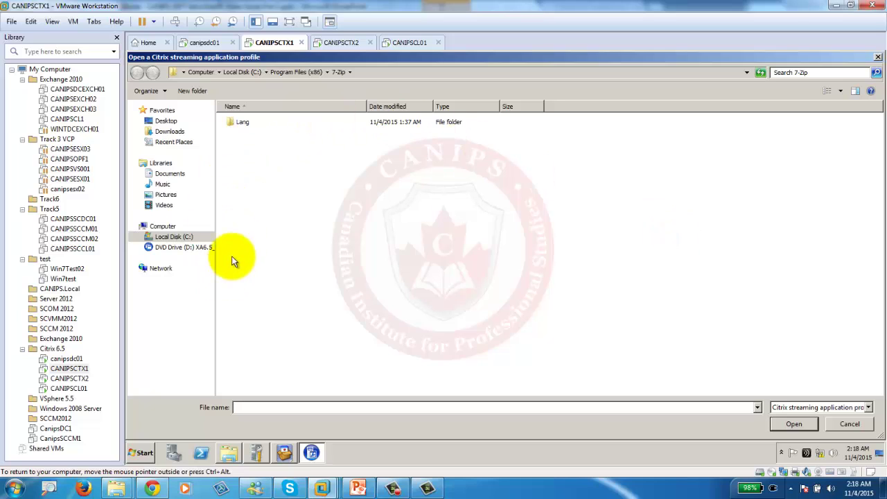
pyautogui.click(372, 72)
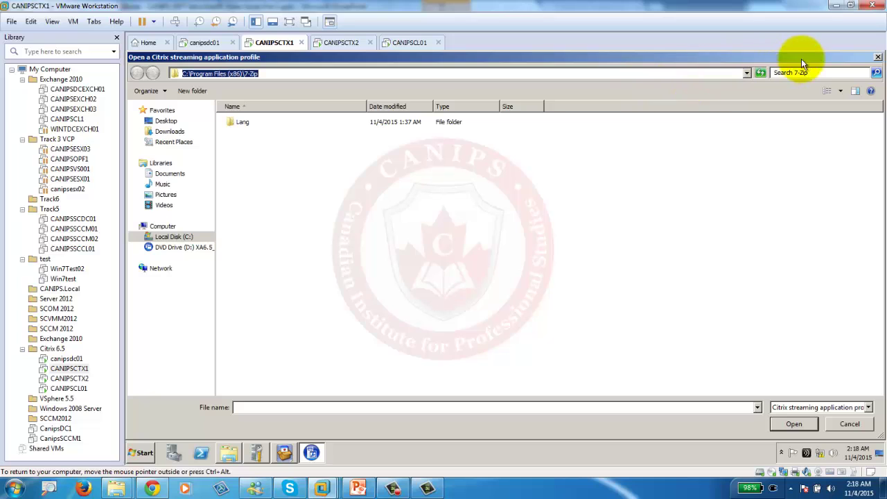
pyautogui.click(875, 58)
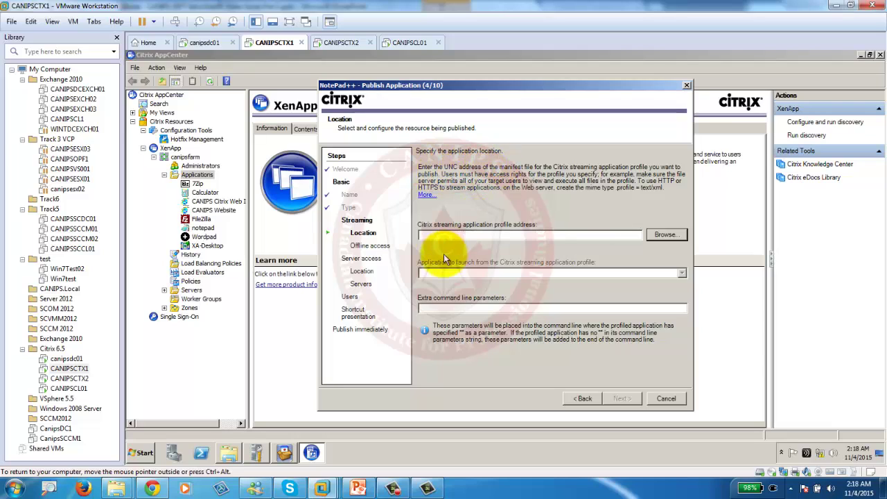
pyautogui.click(665, 235)
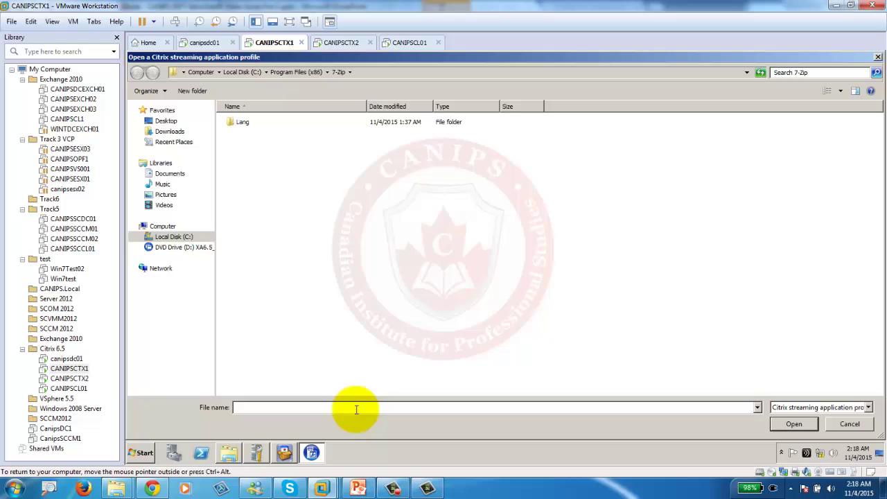
pyautogui.click(356, 409)
pyautogui.write('\\\\')
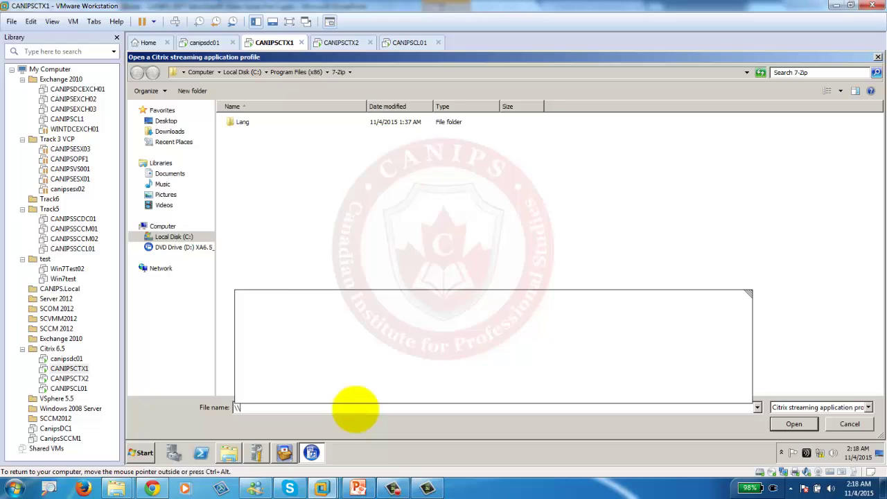
pyautogui.write('canips')
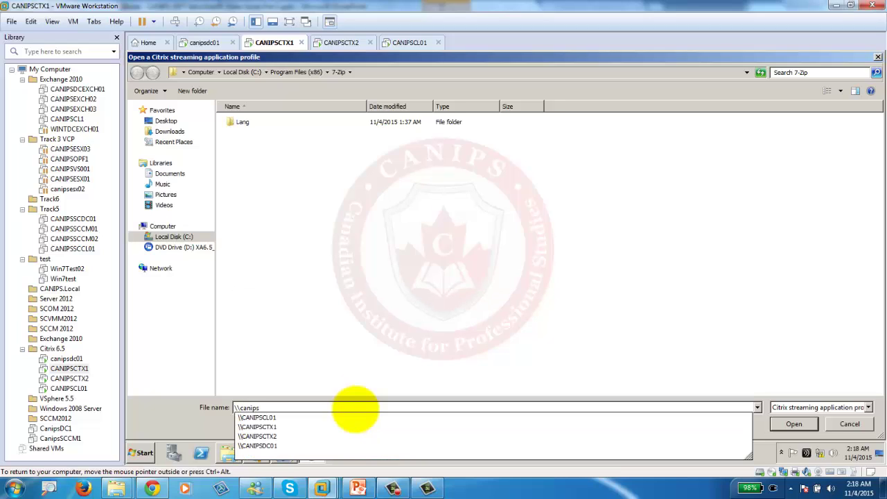
pyautogui.press('Down')
pyautogui.write('\\')
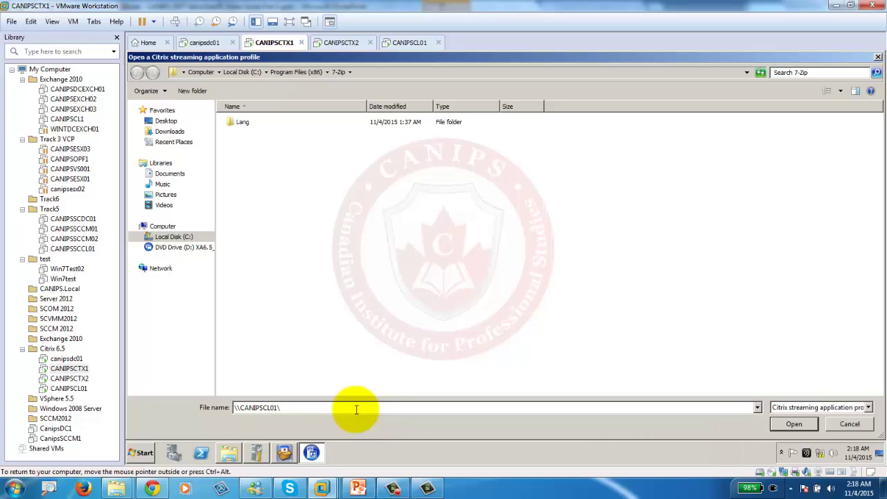
pyautogui.write('ap')
pyautogui.press('BackSpace')
pyautogui.press('BackSpace')
pyautogui.press('Return')
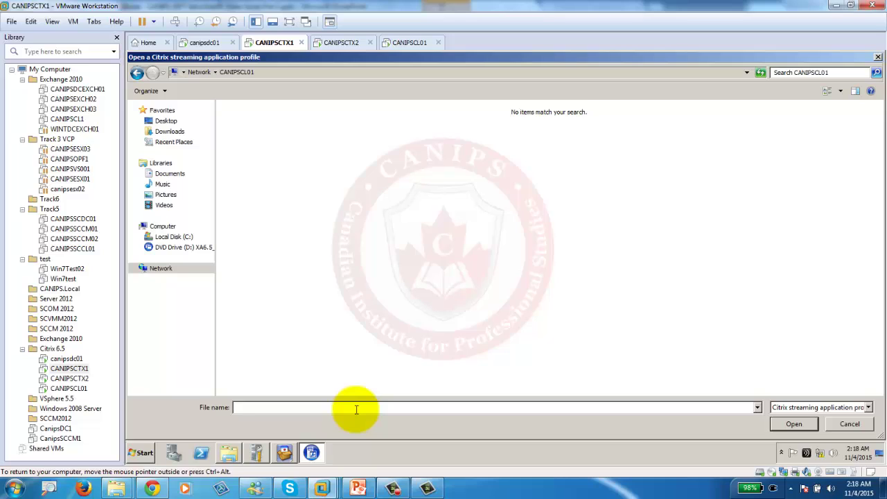
# Select Notepad++.profile from \\CANIPSCTX1\StreamAppProfiles\Notepad++ as the streaming profile.
pyautogui.click(356, 409)
pyautogui.write('\\\\')
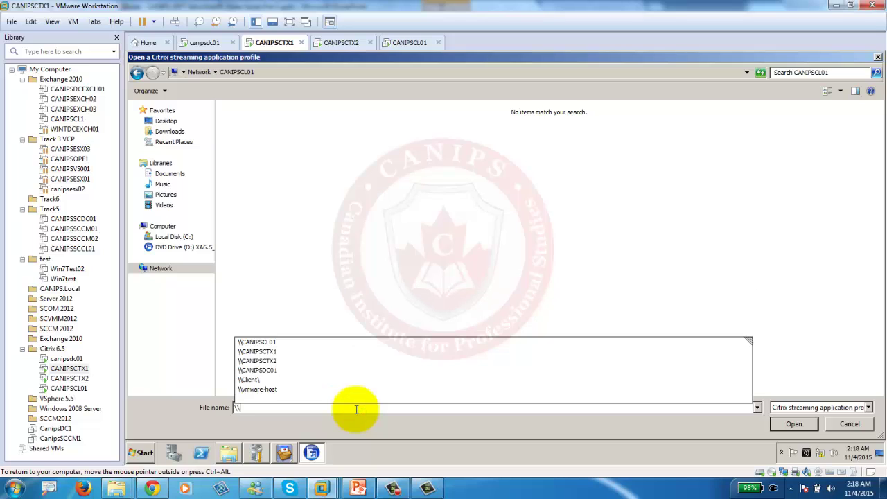
pyautogui.write('can')
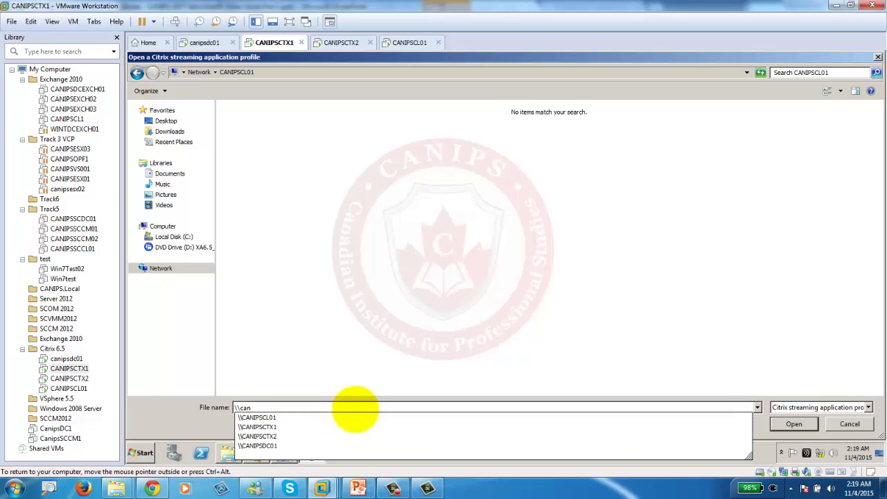
pyautogui.press('Down')
pyautogui.press('Down')
pyautogui.write('\\')
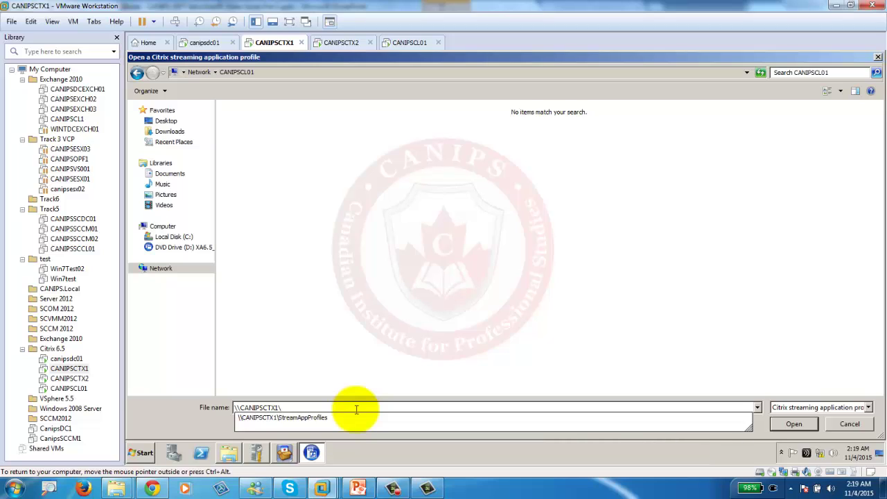
pyautogui.press('Down')
pyautogui.press('Return')
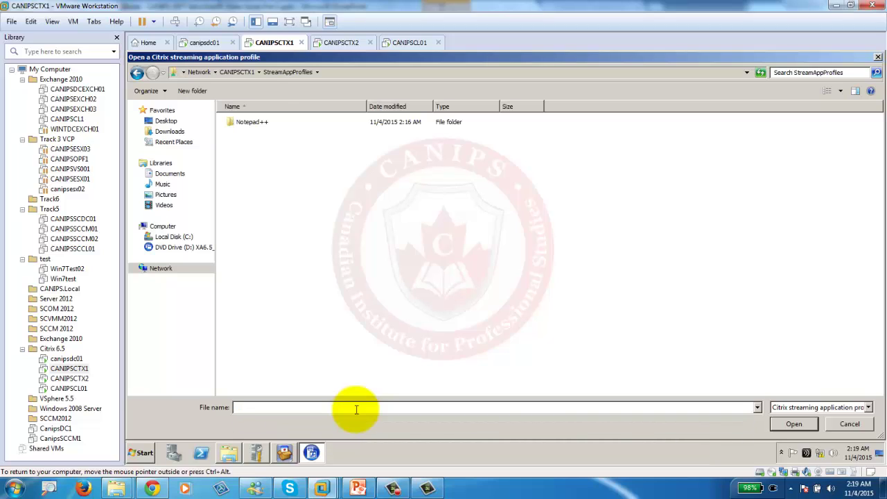
pyautogui.click(261, 118)
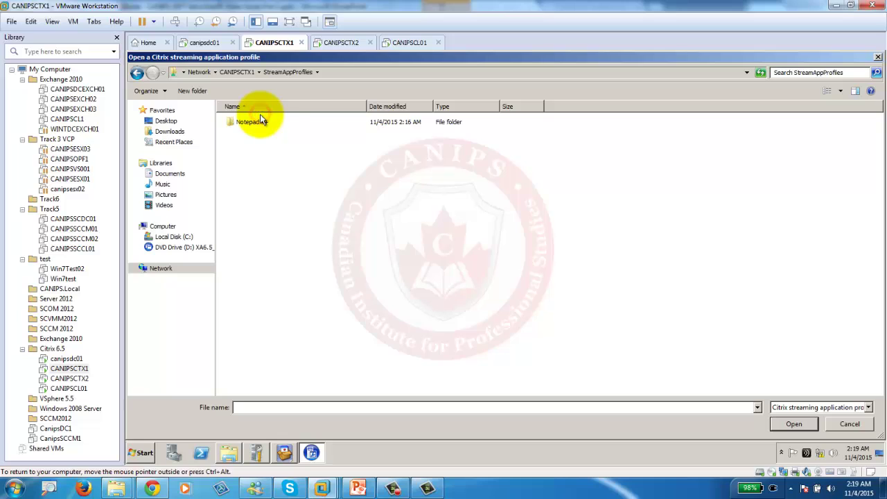
pyautogui.doubleClick(247, 122)
pyautogui.click(243, 148)
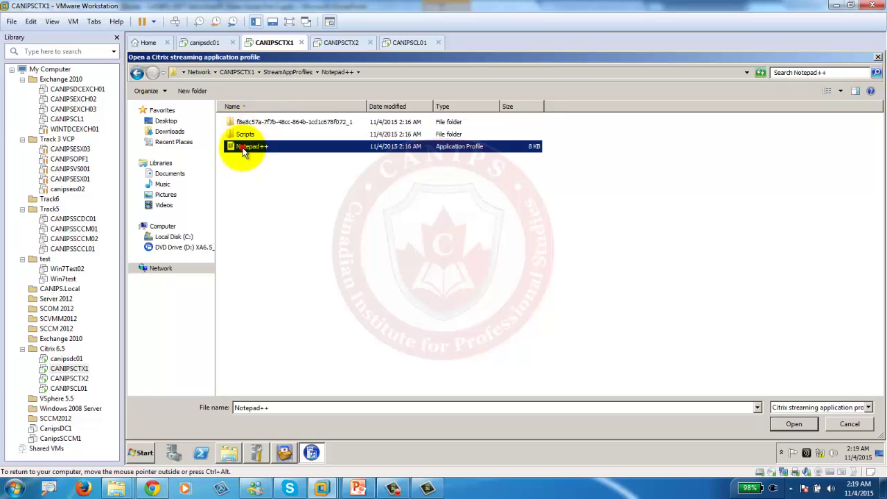
pyautogui.click(375, 72)
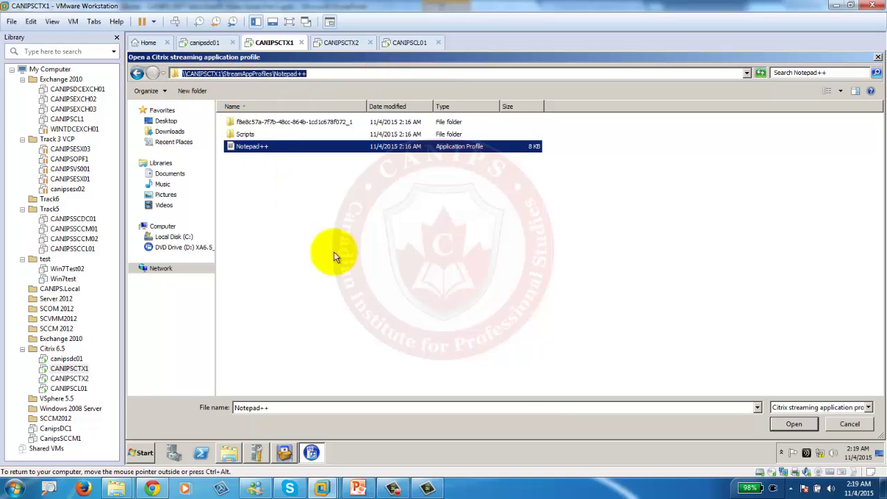
pyautogui.click(793, 424)
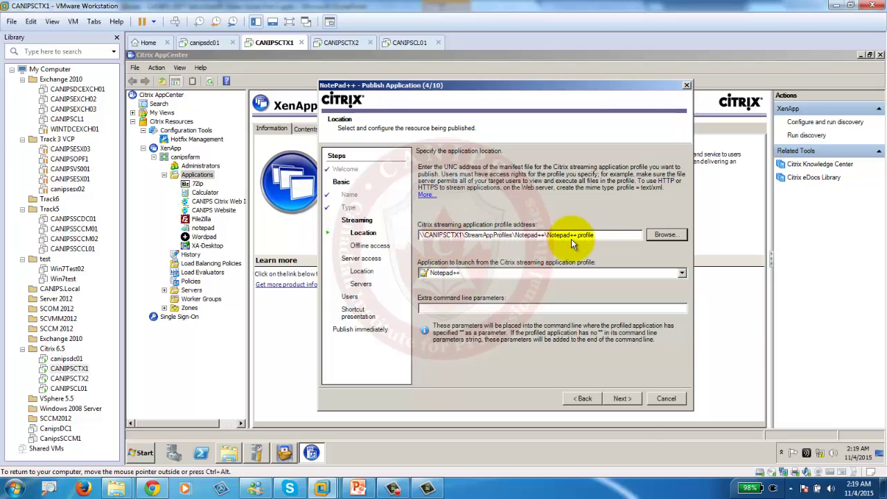
# Enable offline access for NotePad++, keeping caching at launch time.
pyautogui.click(621, 399)
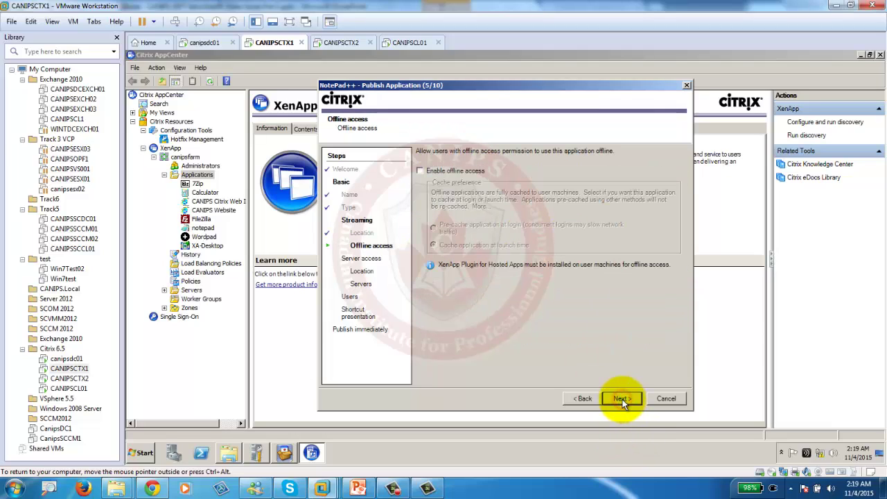
pyautogui.click(436, 172)
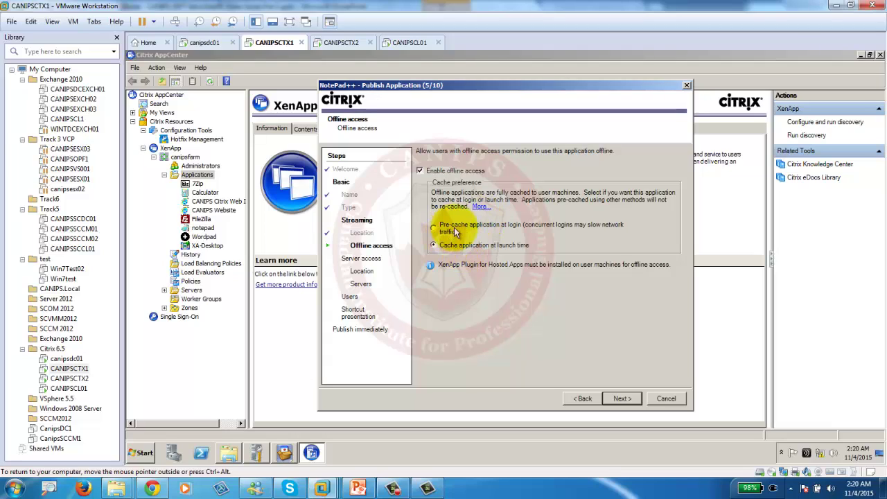
# Keep 'Cache application at launch time', review earlier pages, and reach the server access Location step.
pyautogui.click(449, 228)
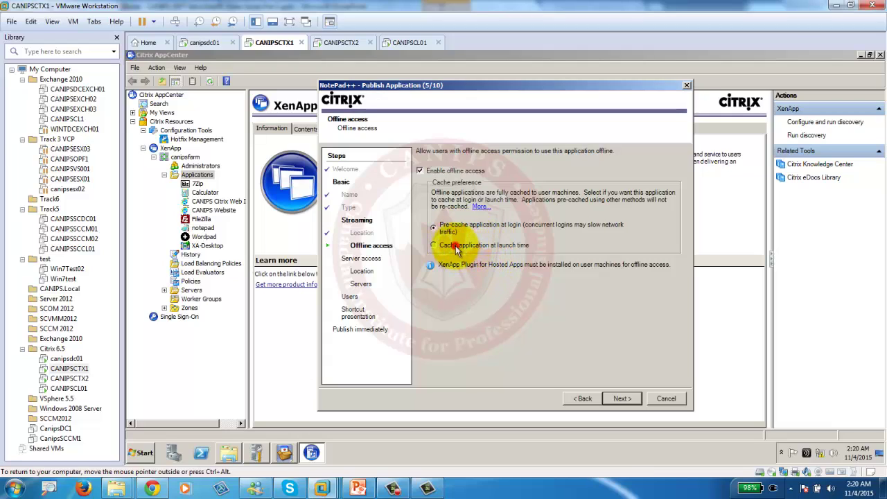
pyautogui.click(455, 246)
pyautogui.click(623, 398)
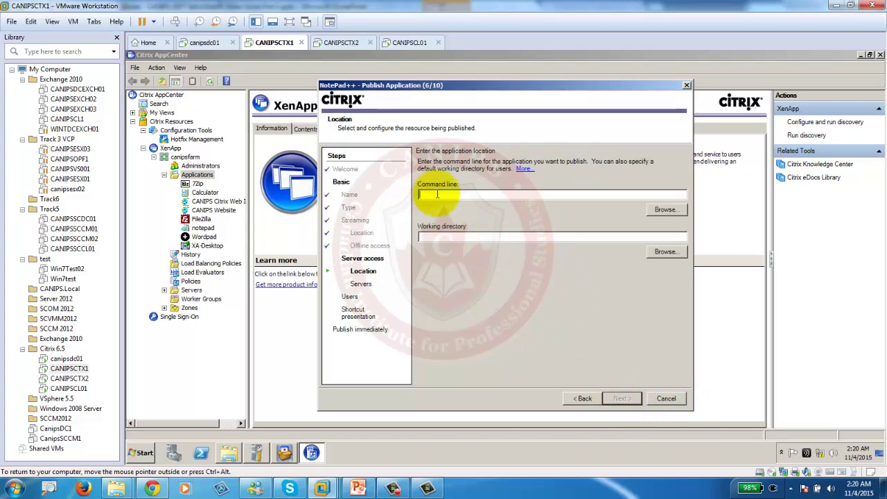
pyautogui.click(582, 399)
pyautogui.click(582, 399)
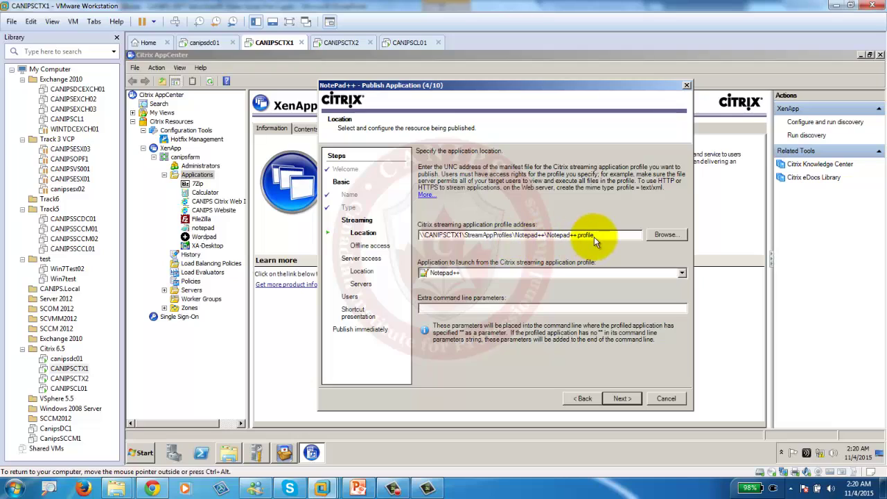
pyautogui.click(622, 399)
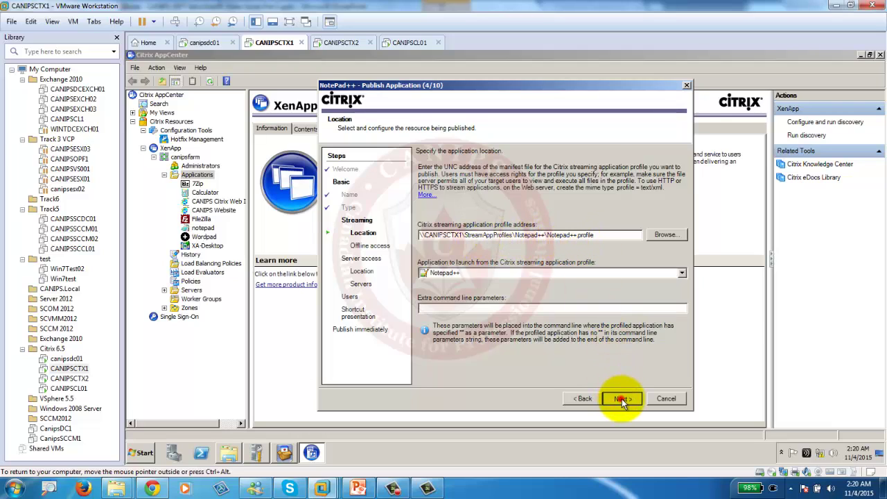
pyautogui.click(621, 400)
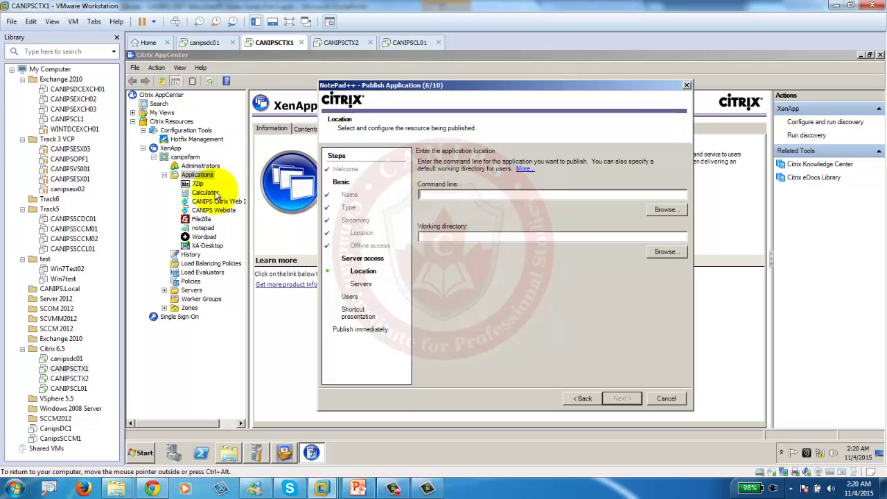
# Browse for the command line executable on the \\CANIPSCTX1\StreamAppProfiles share.
pyautogui.click(669, 210)
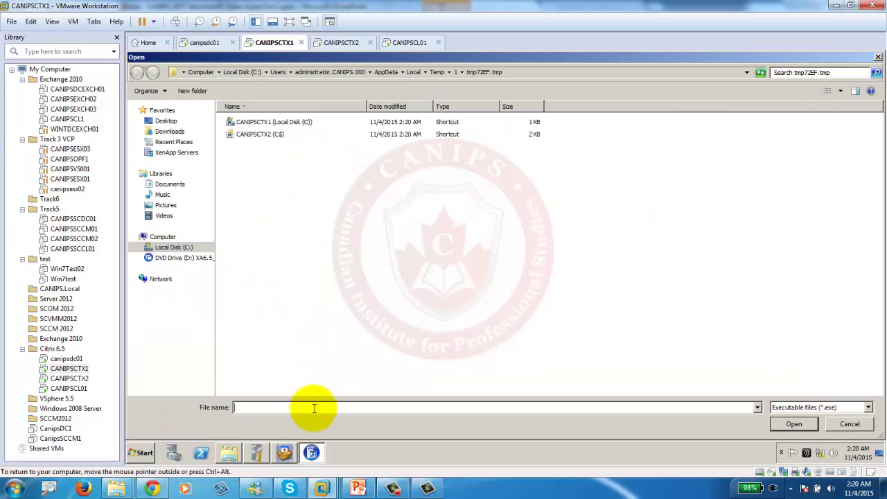
pyautogui.write('\\\\')
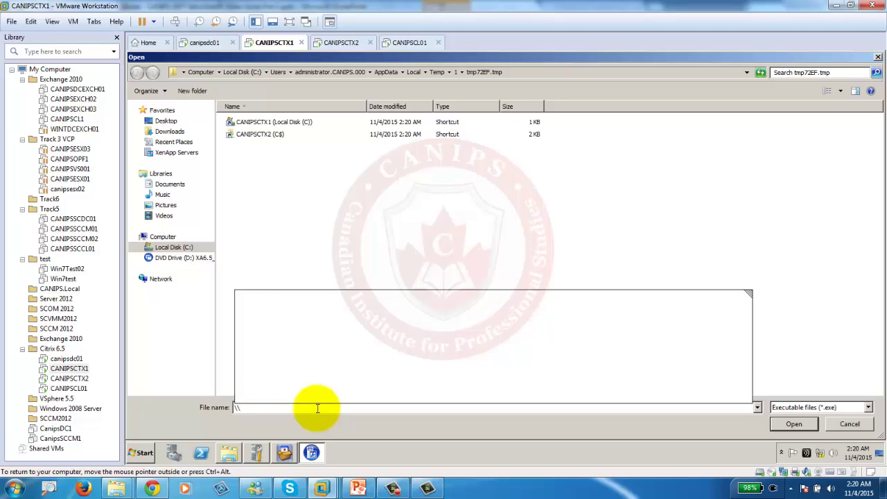
pyautogui.press('Down')
pyautogui.press('Down')
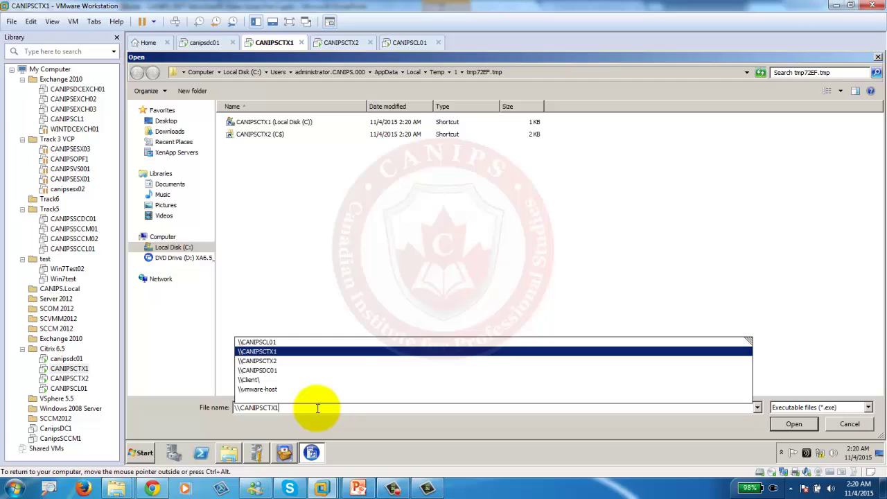
pyautogui.write('\\')
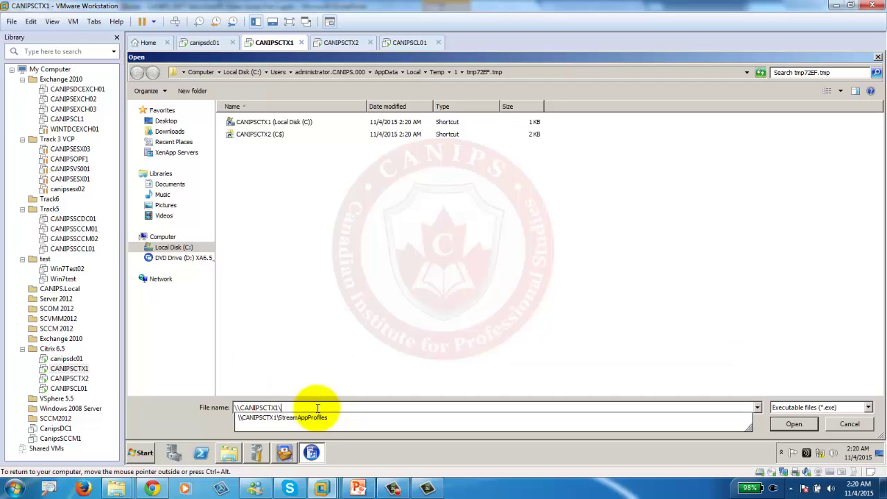
pyautogui.press('Down')
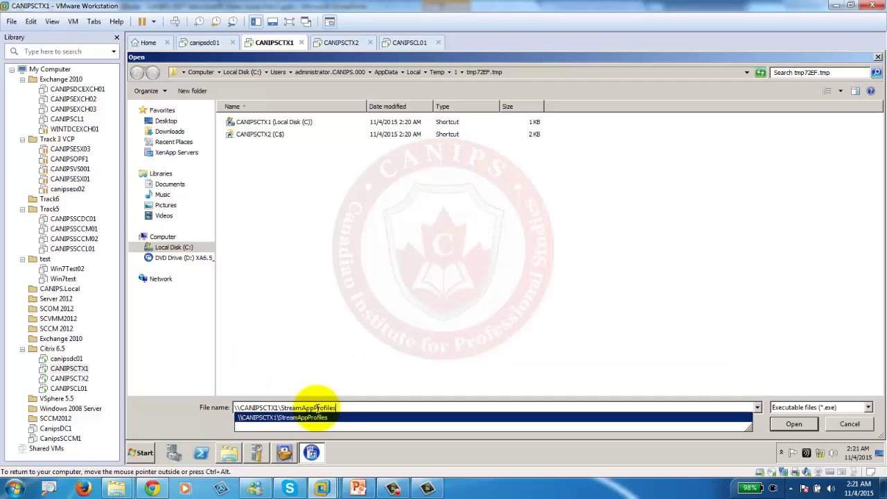
pyautogui.click(790, 424)
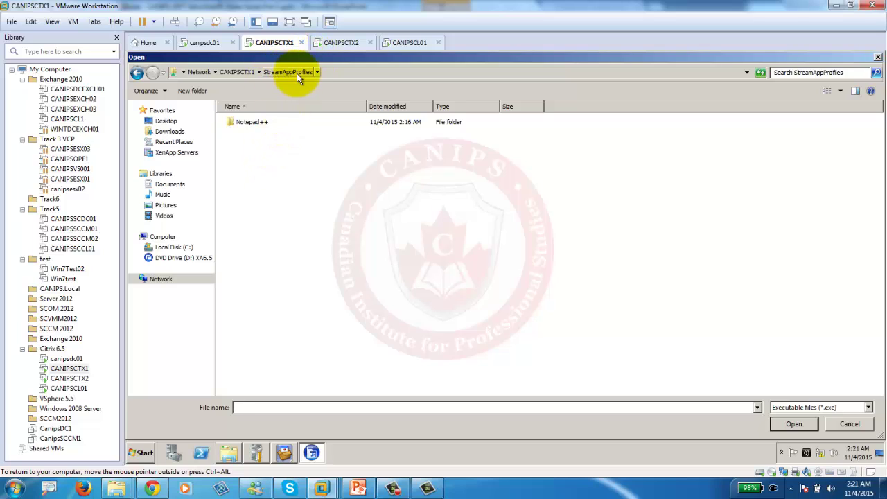
# Set notepad++.exe from the profile's Device\C\Program Files (x86)\Notepad++ folder as the command line.
pyautogui.doubleClick(244, 122)
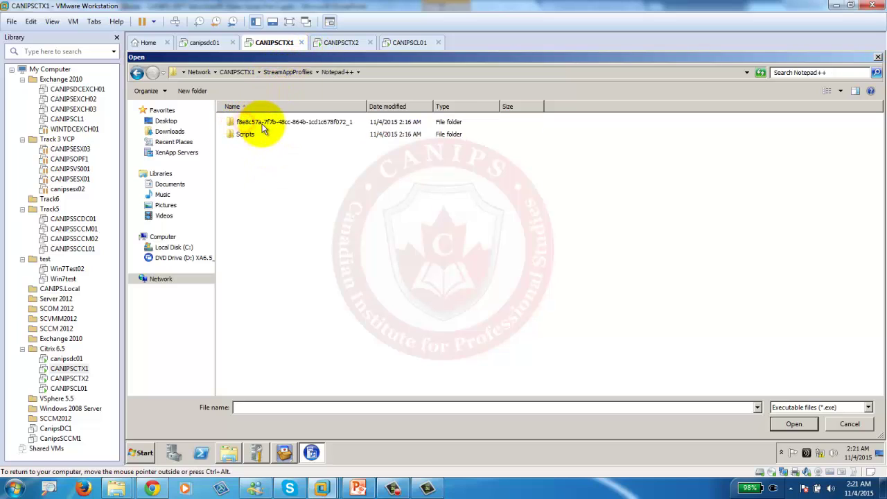
pyautogui.doubleClick(289, 122)
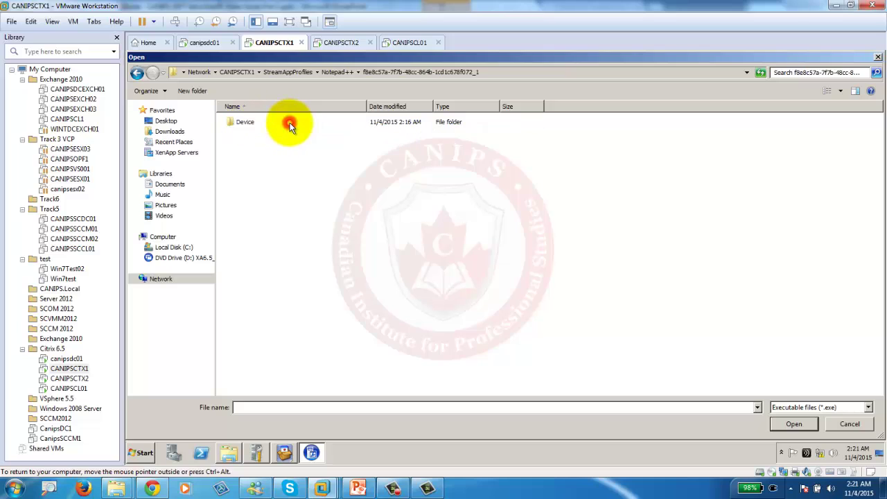
pyautogui.doubleClick(242, 122)
pyautogui.doubleClick(237, 122)
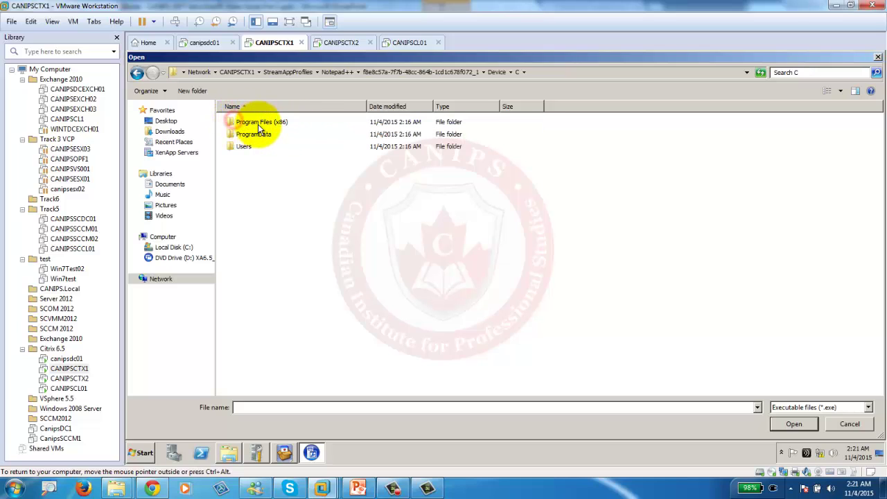
pyautogui.doubleClick(258, 122)
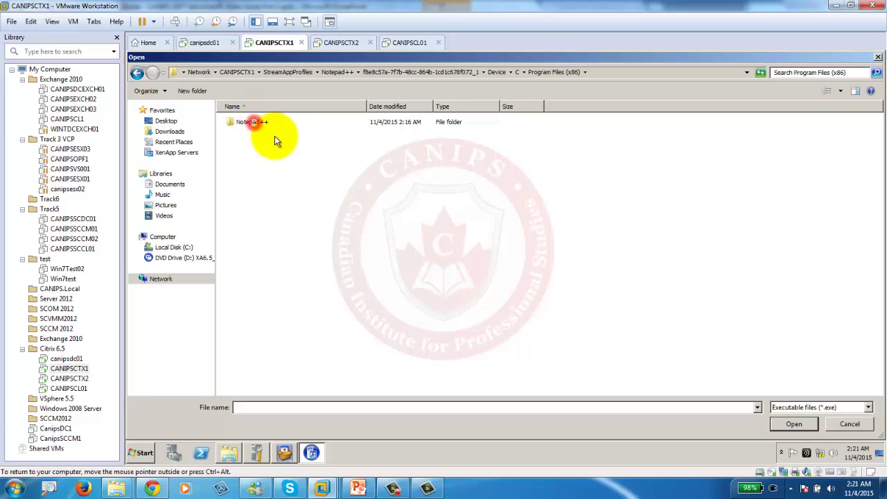
pyautogui.doubleClick(249, 122)
pyautogui.click(250, 159)
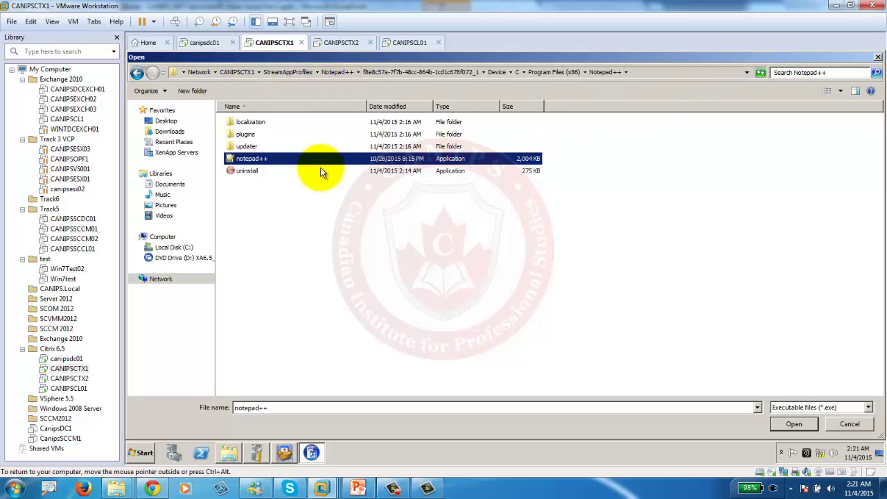
pyautogui.doubleClick(252, 158)
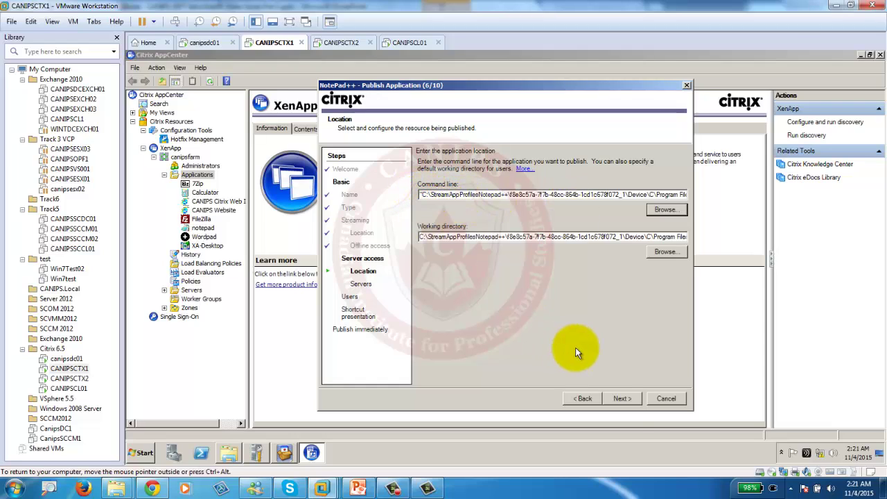
# Host NotePad++ on servers CANIPSCTX1 and CANIPSCTX2.
pyautogui.click(623, 399)
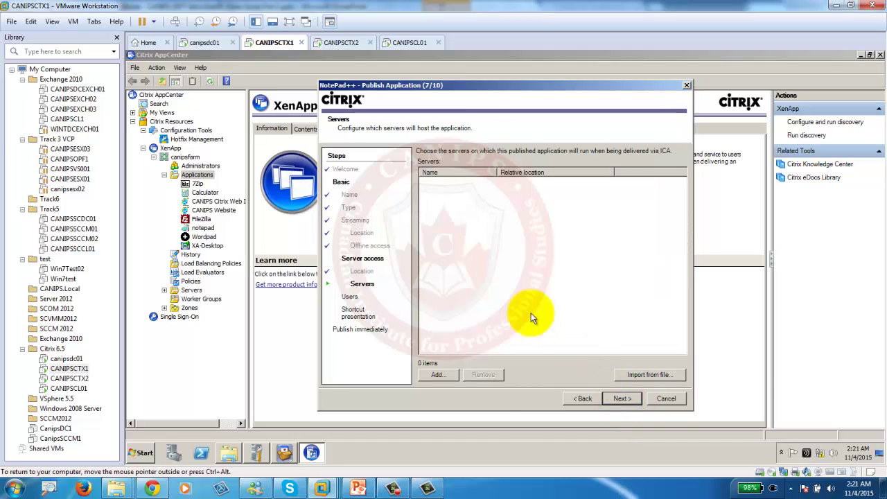
pyautogui.click(438, 374)
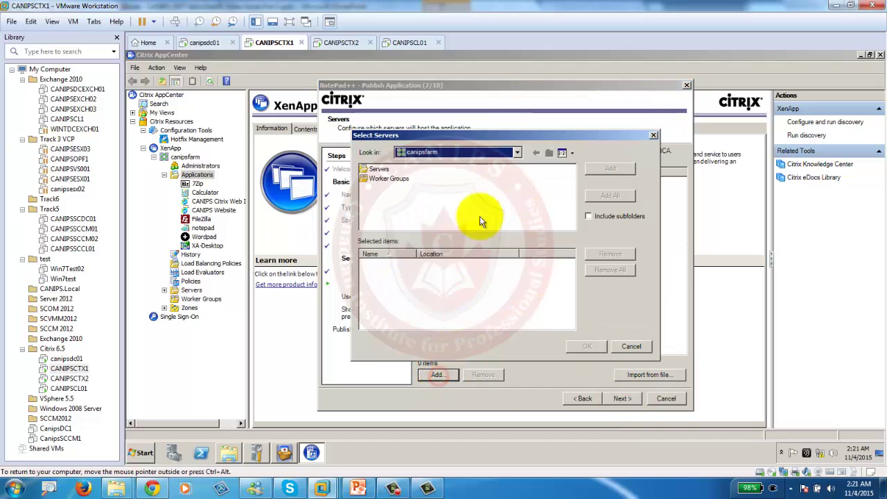
pyautogui.doubleClick(382, 170)
pyautogui.keyDown('shift'); pyautogui.click(394, 179); pyautogui.keyUp('shift')
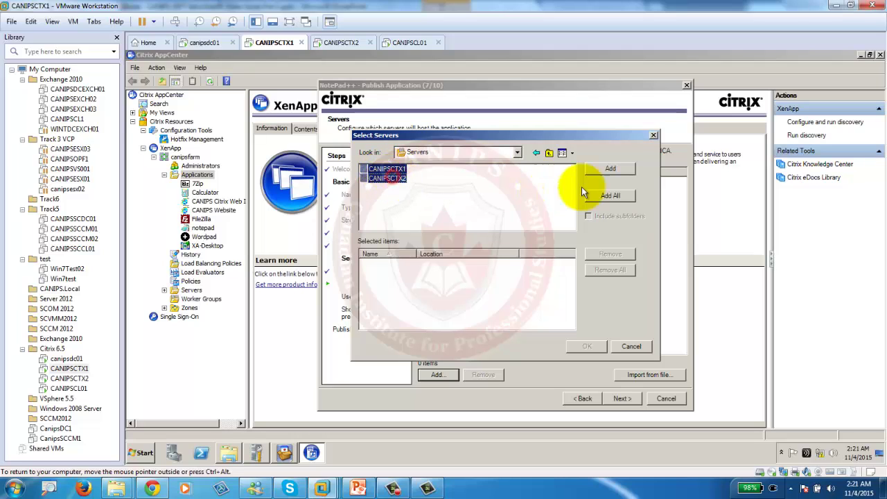
pyautogui.click(590, 171)
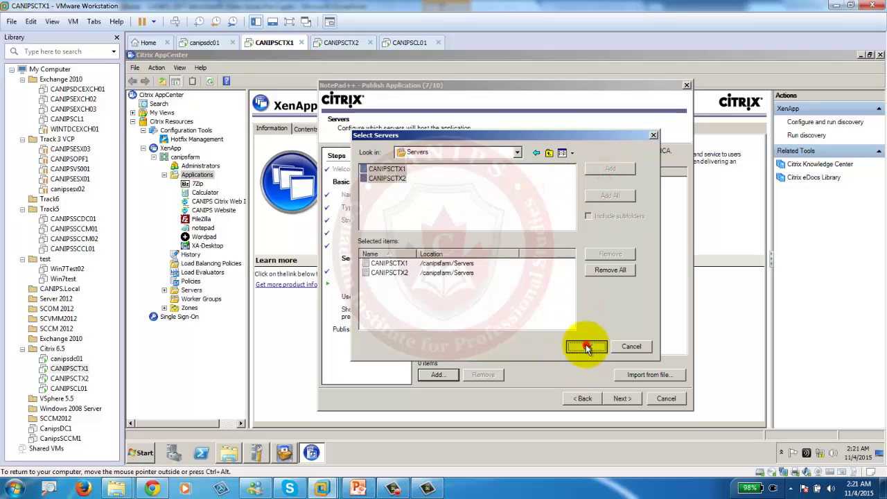
pyautogui.click(582, 347)
pyautogui.click(617, 398)
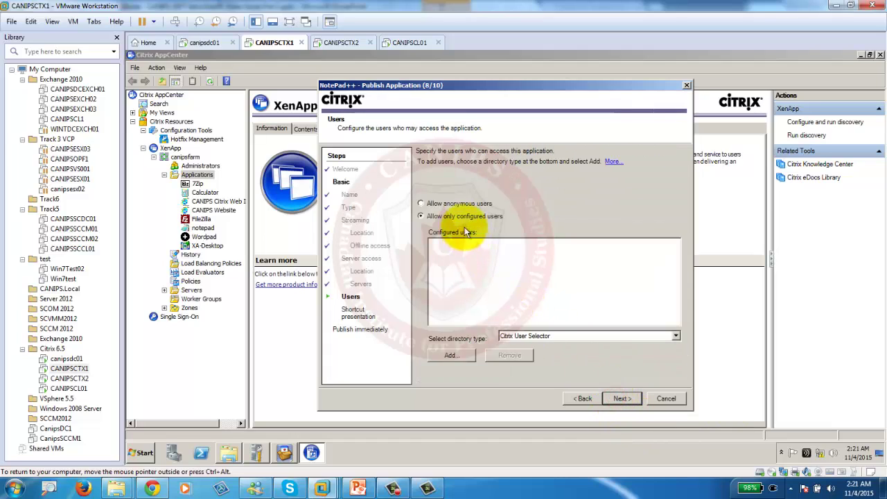
# Grant the CANIPS.LOCAL Administrator account access, signing in with the domain admin credentials.
pyautogui.click(450, 355)
pyautogui.doubleClick(465, 242)
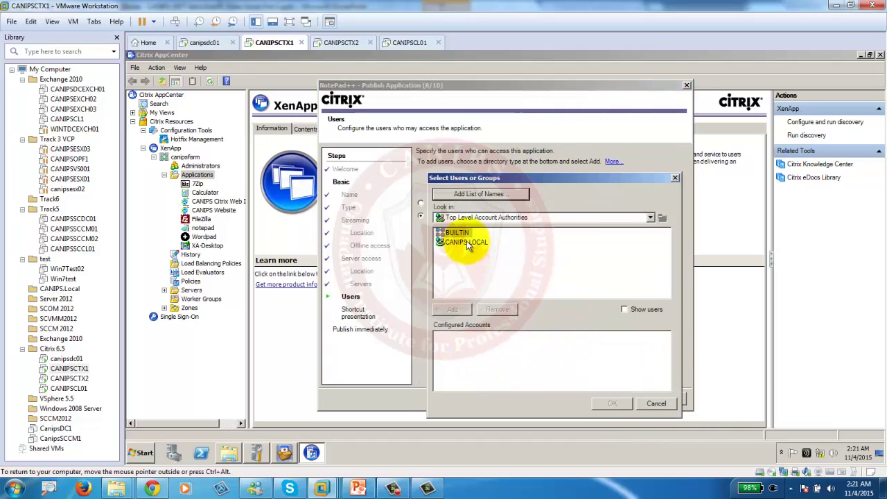
pyautogui.click(578, 298)
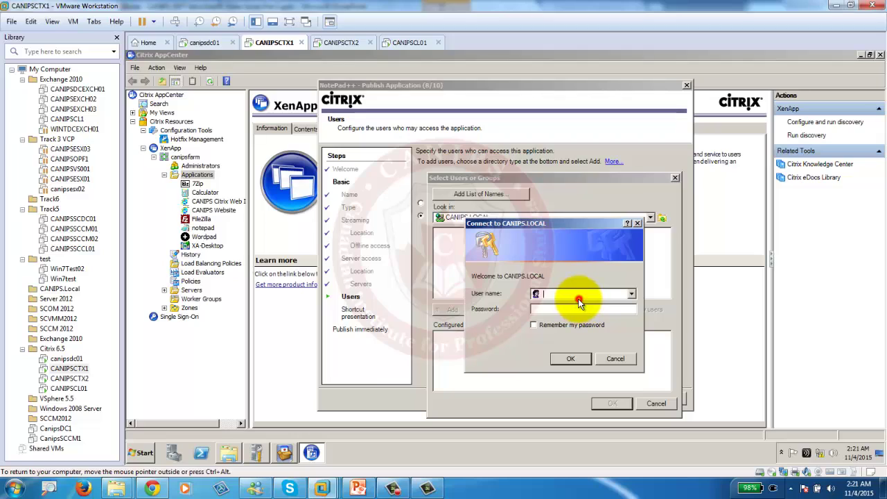
pyautogui.write('admi*****')
pyautogui.click(571, 359)
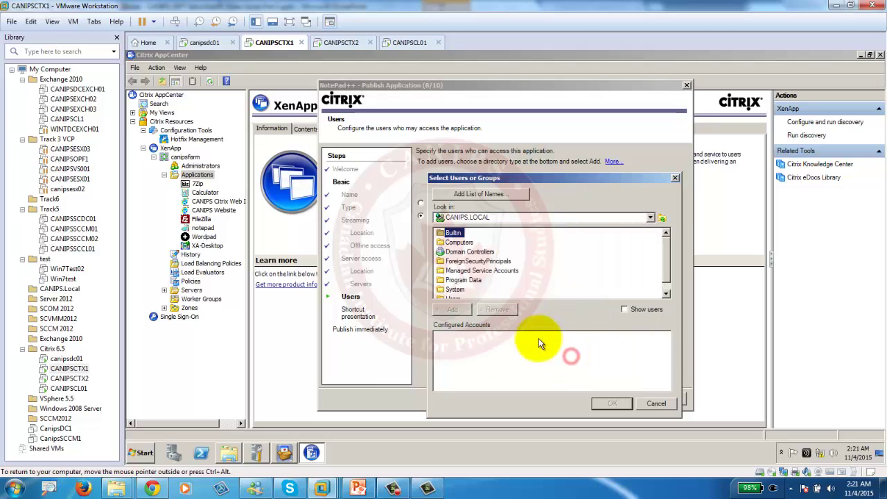
pyautogui.click(449, 296)
pyautogui.doubleClick(449, 297)
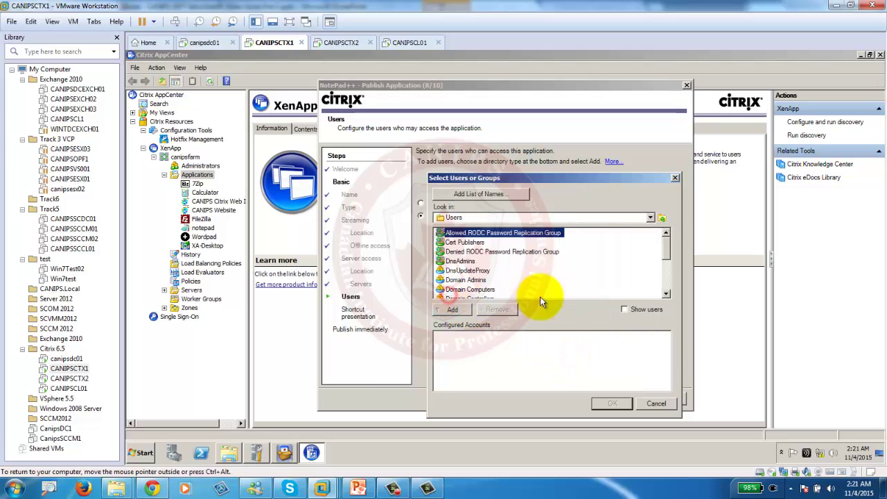
pyautogui.click(644, 309)
pyautogui.doubleClick(461, 233)
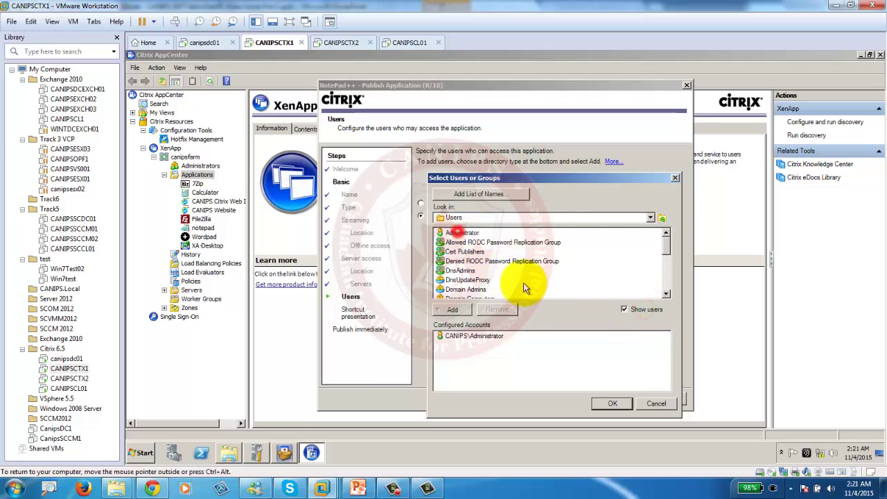
pyautogui.click(612, 404)
pyautogui.click(614, 401)
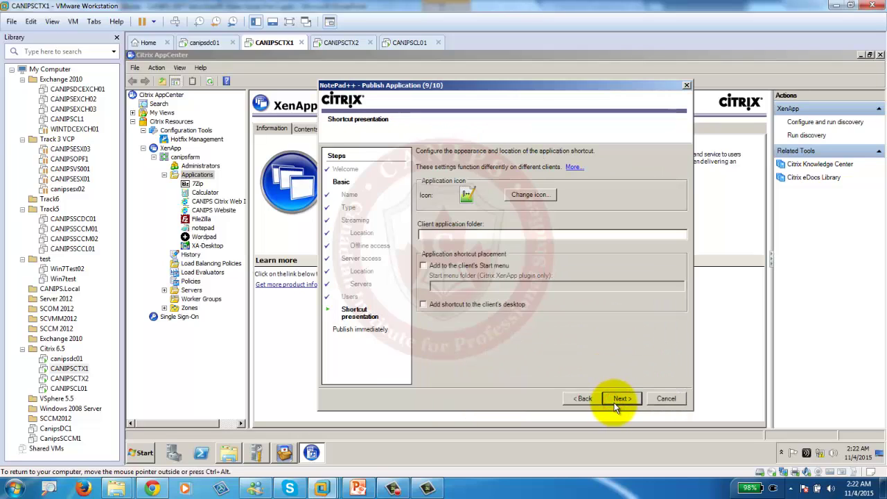
# Set the client application folder to citrix\applications and finish publishing NotePad++.
pyautogui.click(474, 234)
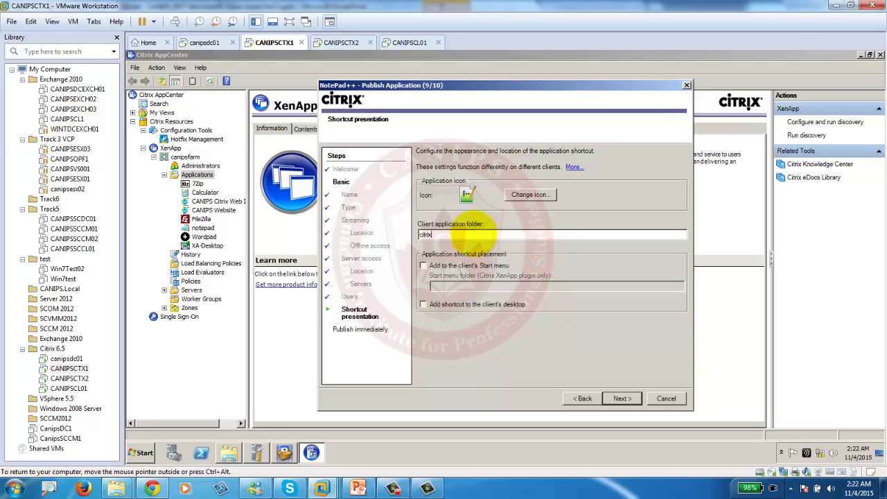
pyautogui.write('citrix\\applications')
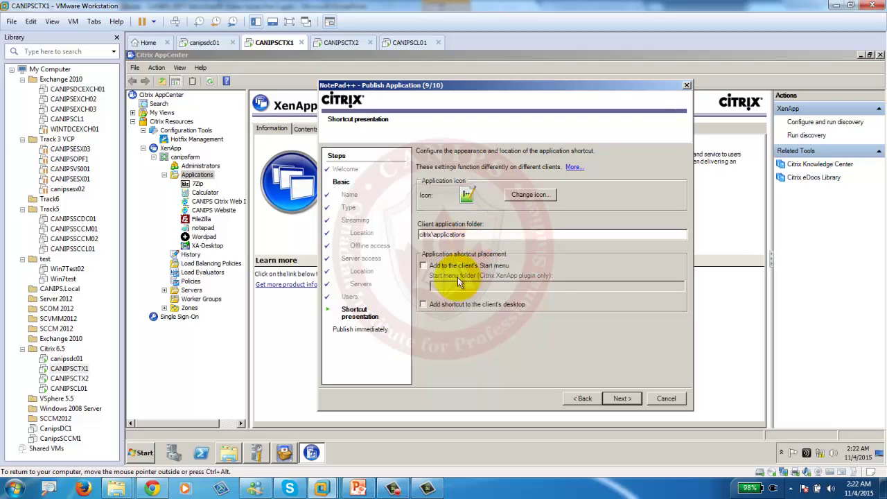
pyautogui.click(622, 398)
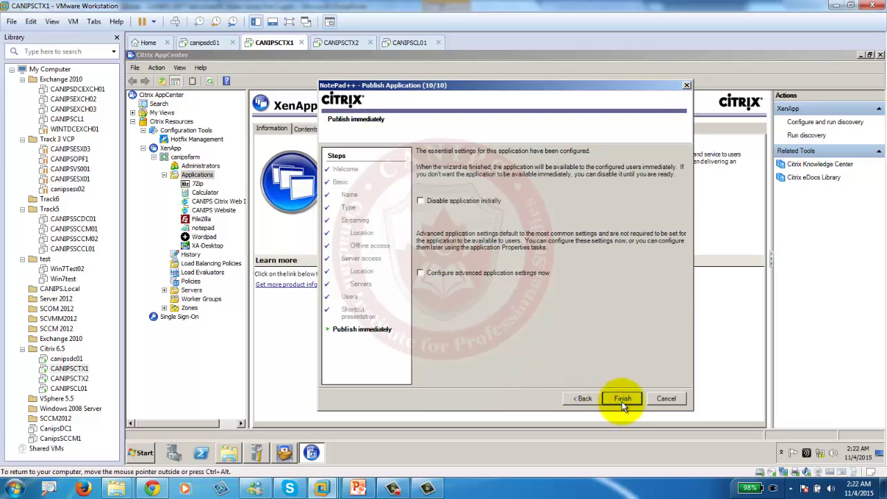
pyautogui.click(622, 399)
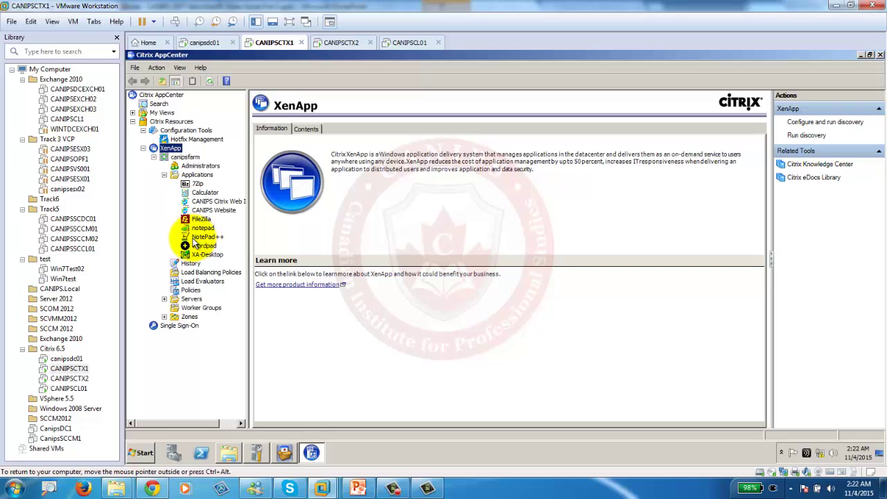
# On the CANIPSCL01 client, close the System and Libraries windows and open Citrix Receiver Preferences.
pyautogui.click(408, 40)
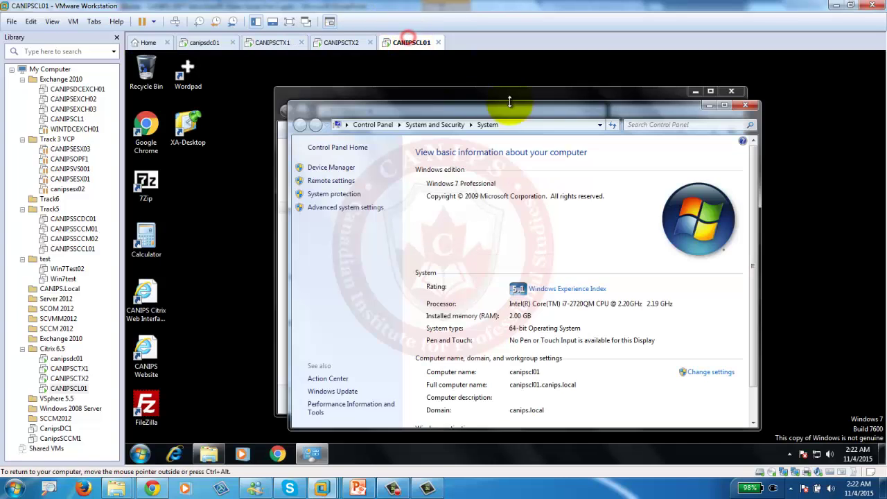
pyautogui.click(745, 104)
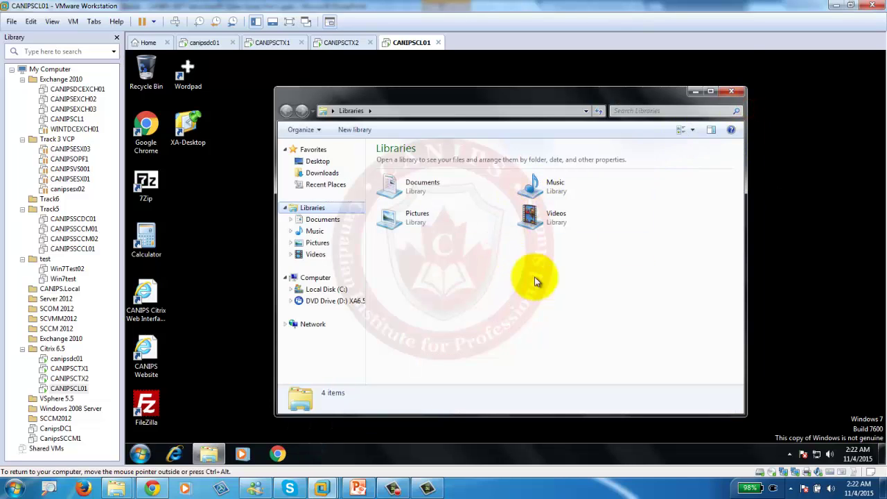
pyautogui.click(732, 91)
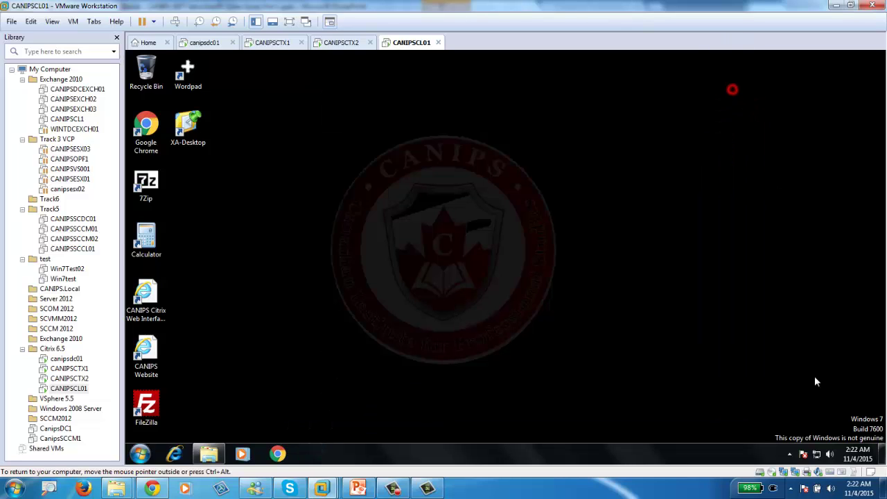
pyautogui.click(789, 454)
pyautogui.rightClick(771, 378)
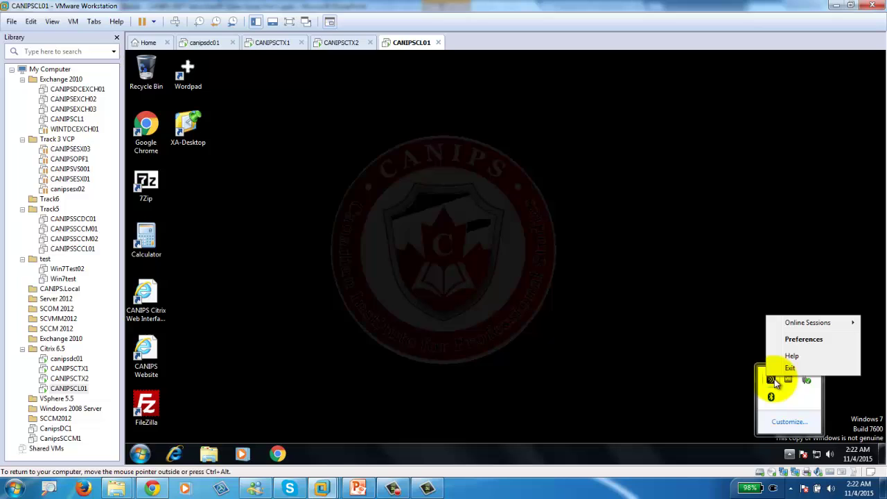
pyautogui.click(811, 339)
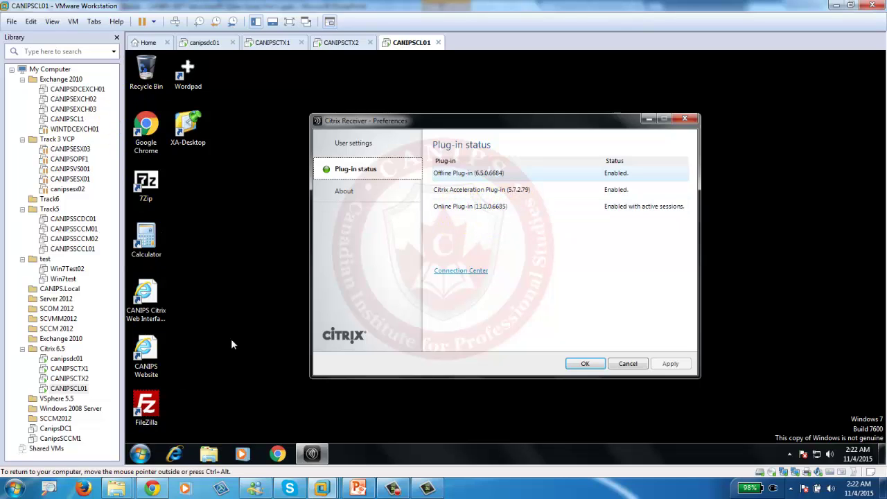
# Refresh the Online Plug-in's published applications, minimize Preferences, and launch the published Calculator.
pyautogui.rightClick(483, 211)
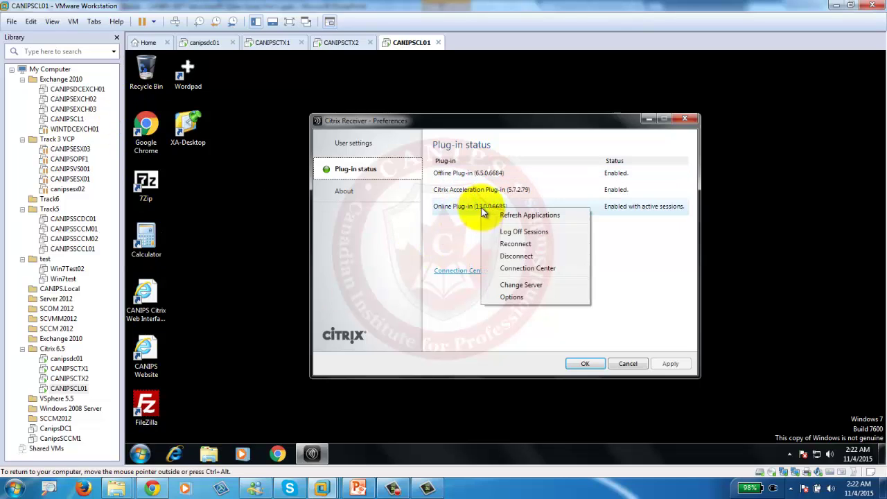
pyautogui.click(522, 214)
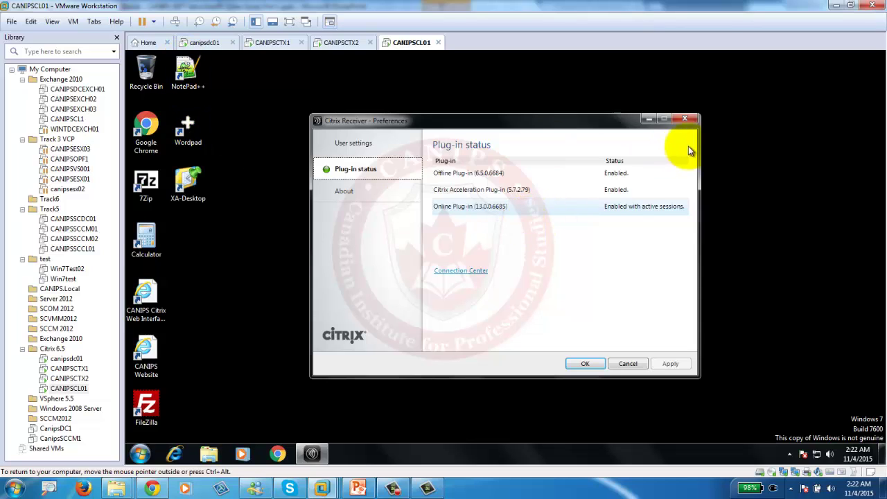
pyautogui.click(650, 121)
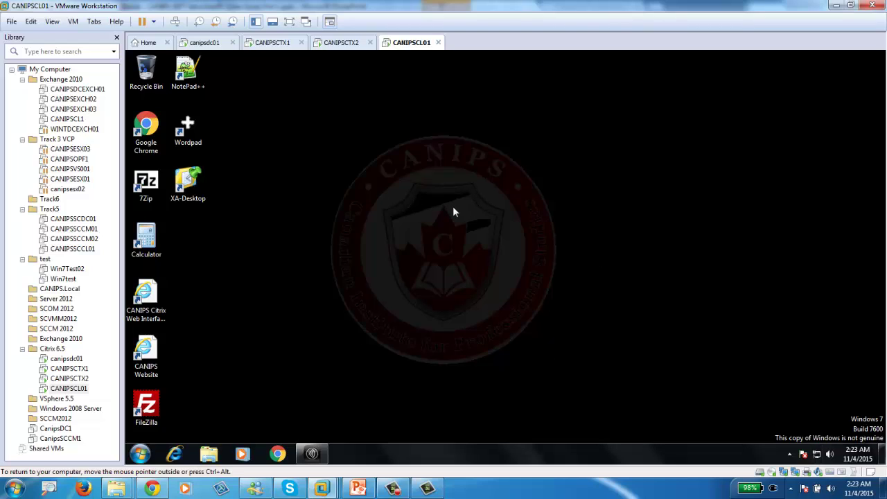
pyautogui.doubleClick(151, 243)
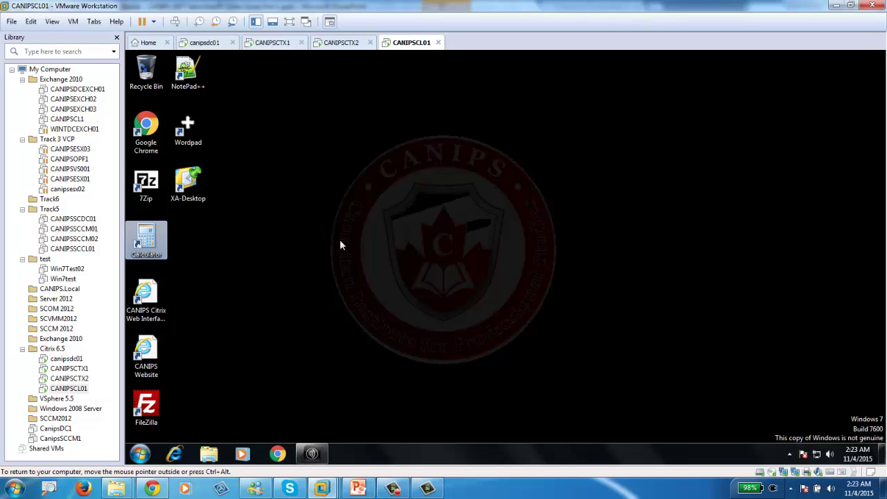
# Launch the published Calculator and move it to the right side of the desktop.
pyautogui.click(153, 238)
pyautogui.click(274, 217)
pyautogui.click(152, 239)
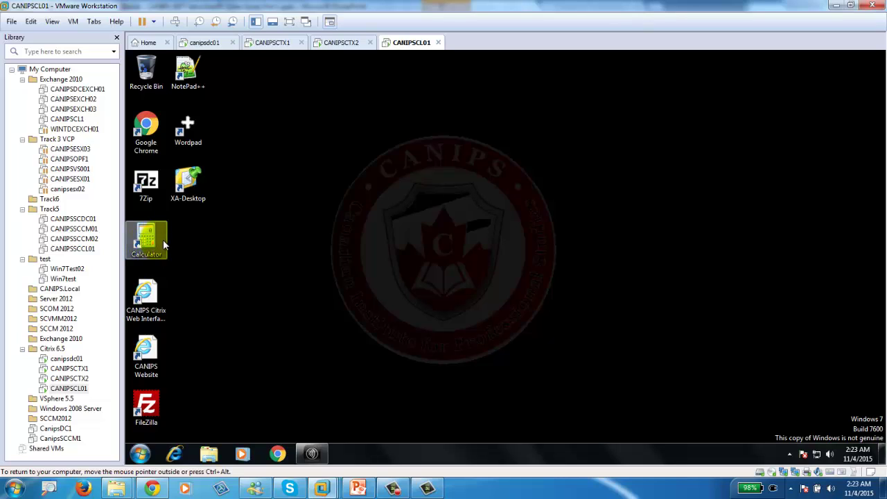
pyautogui.click(234, 84)
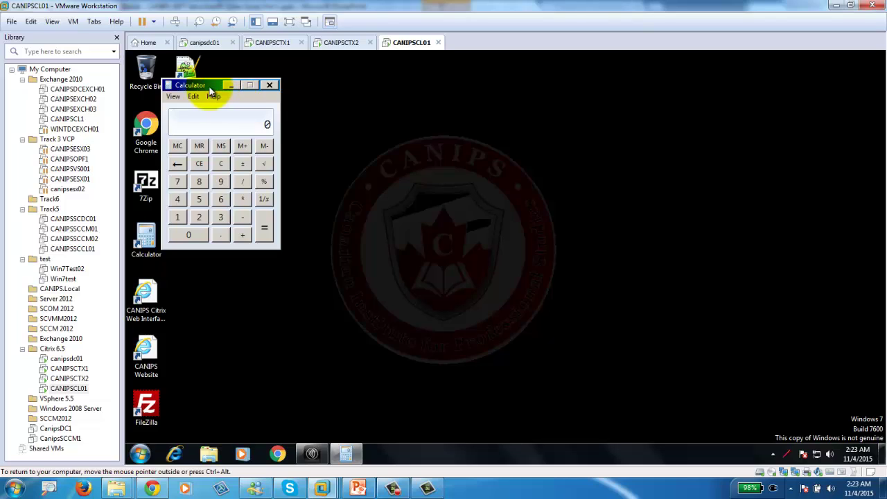
pyautogui.moveTo(211, 91); pyautogui.dragTo(758, 87)
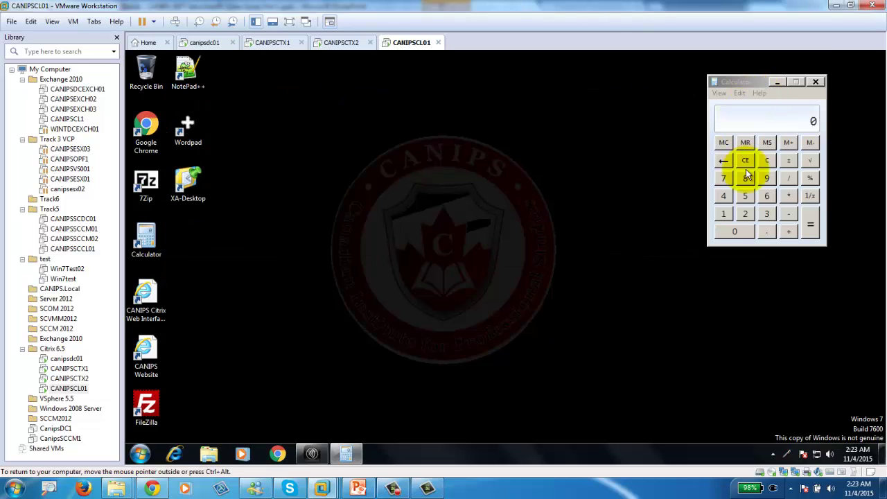
# Calculate 55889 ÷ 999 on the Calculator keypad, giving 55.94494494494494.
pyautogui.click(746, 196)
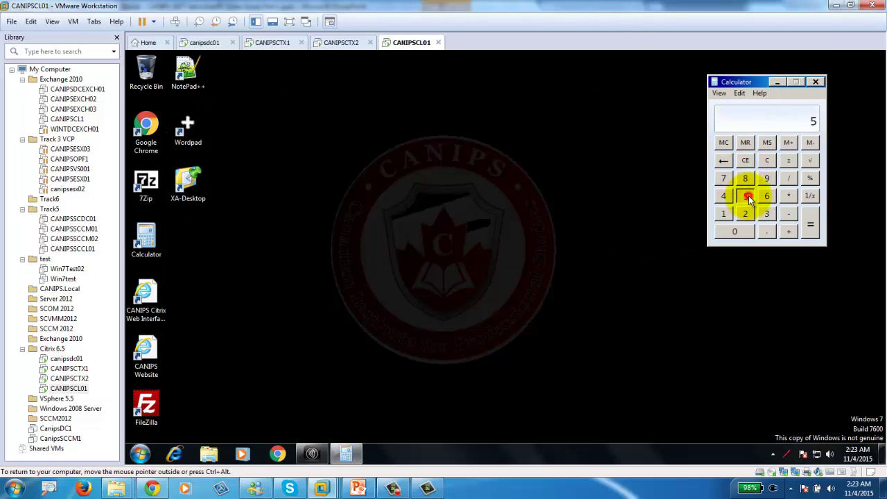
pyautogui.click(746, 196)
pyautogui.click(745, 179)
pyautogui.click(745, 178)
pyautogui.click(766, 178)
pyautogui.click(788, 178)
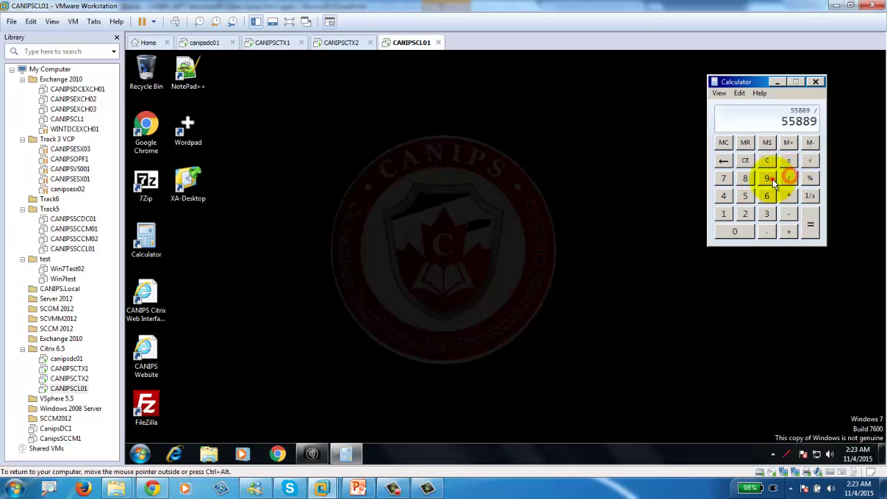
pyautogui.click(768, 179)
pyautogui.click(768, 179)
pyautogui.click(768, 178)
pyautogui.click(810, 224)
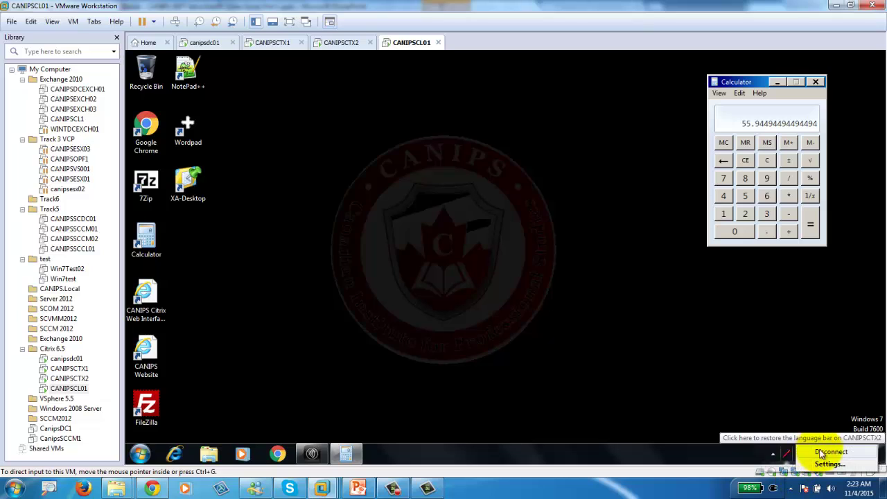
# Disconnect the client VM's network adapter and dismiss the Windows not-genuine notice.
pyautogui.rightClick(797, 473)
pyautogui.click(810, 454)
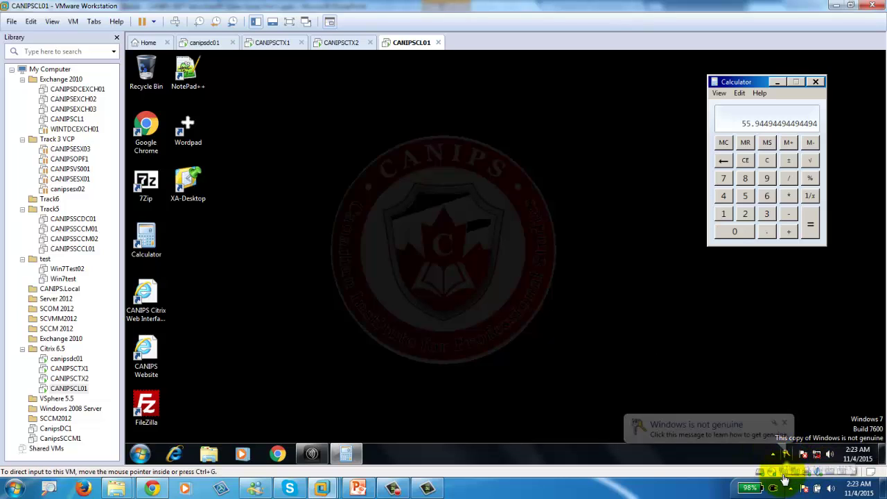
pyautogui.click(785, 422)
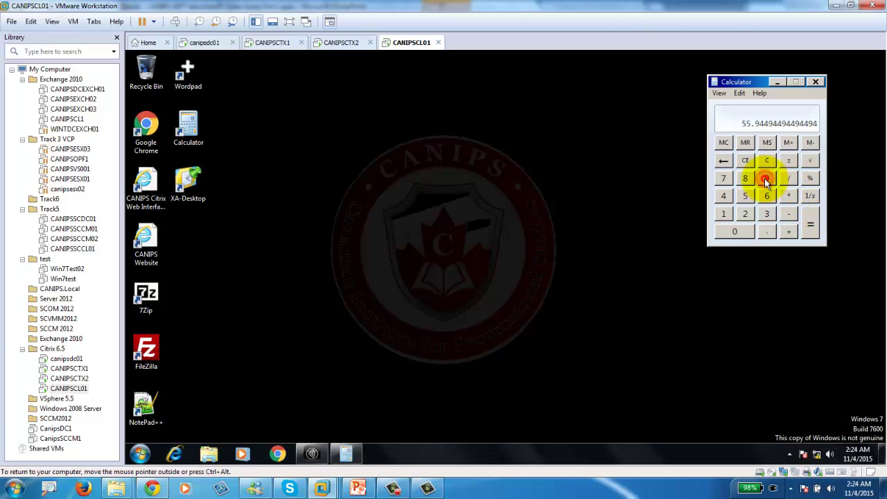
# Check Calculator still responds, close it with Alt+F4, and relaunch it from the desktop shortcut.
pyautogui.click(743, 210)
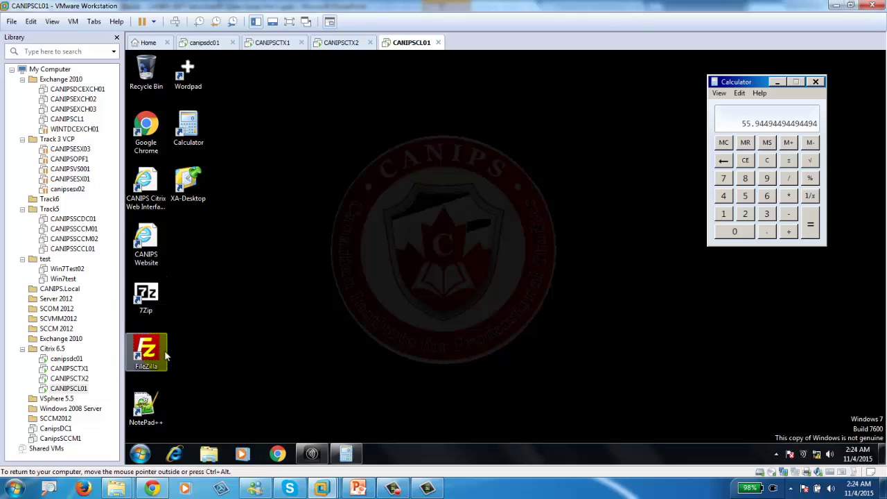
pyautogui.hotkey('alt', 'F4')
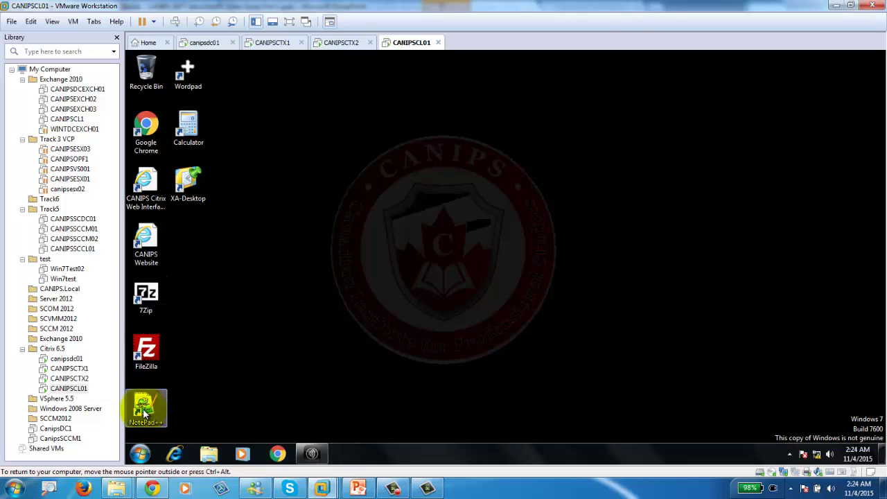
pyautogui.click(189, 130)
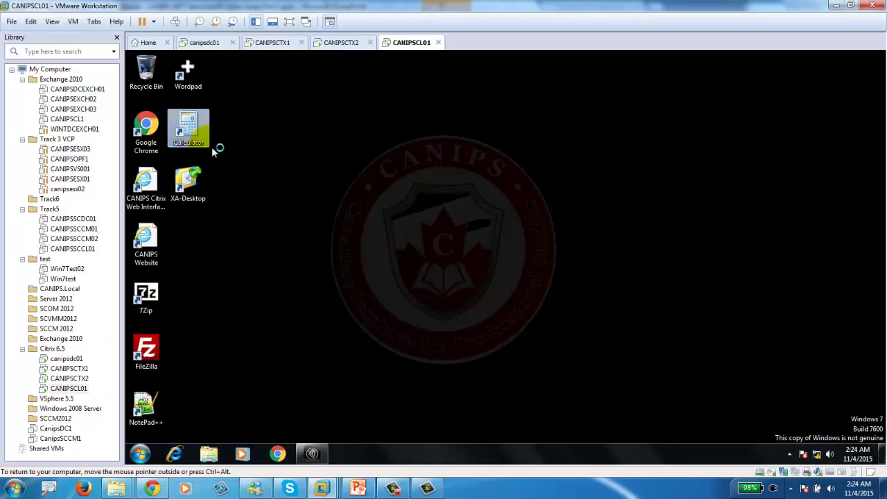
pyautogui.doubleClick(185, 68)
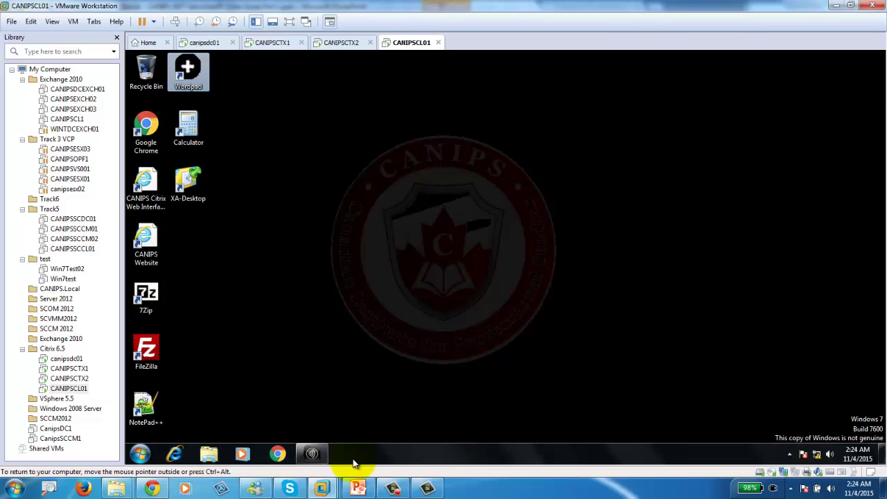
pyautogui.click(431, 392)
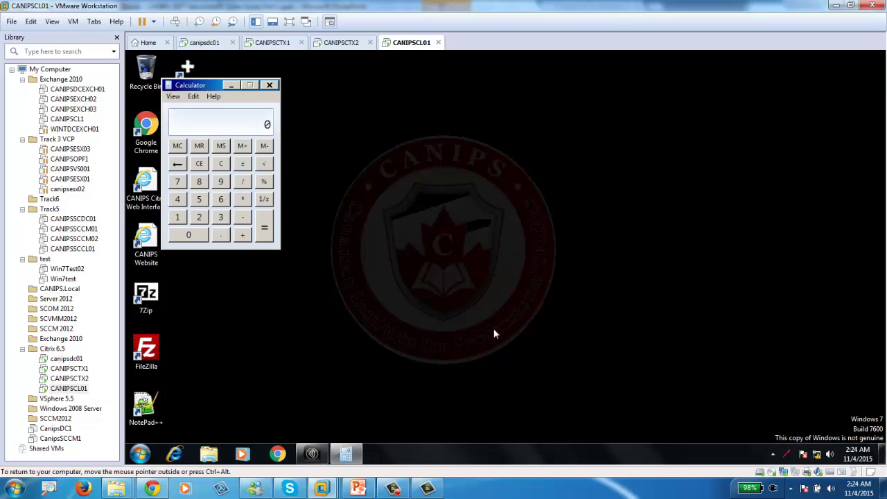
# Move Calculator to the top right and compute 8 + 8 = 16.
pyautogui.moveTo(207, 85); pyautogui.dragTo(792, 72)
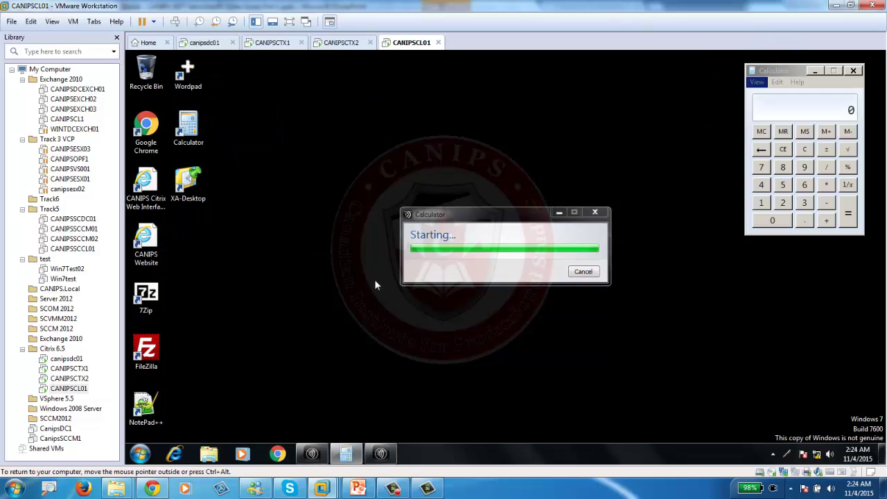
pyautogui.click(776, 168)
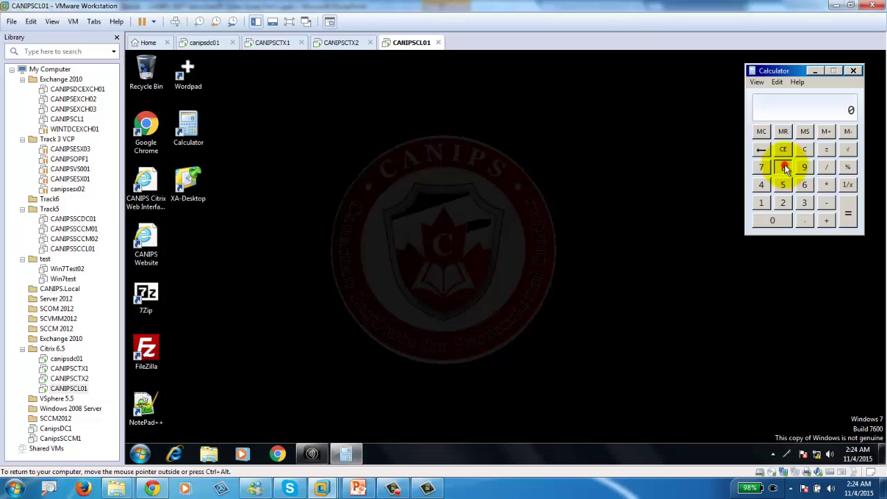
pyautogui.click(783, 167)
pyautogui.click(826, 220)
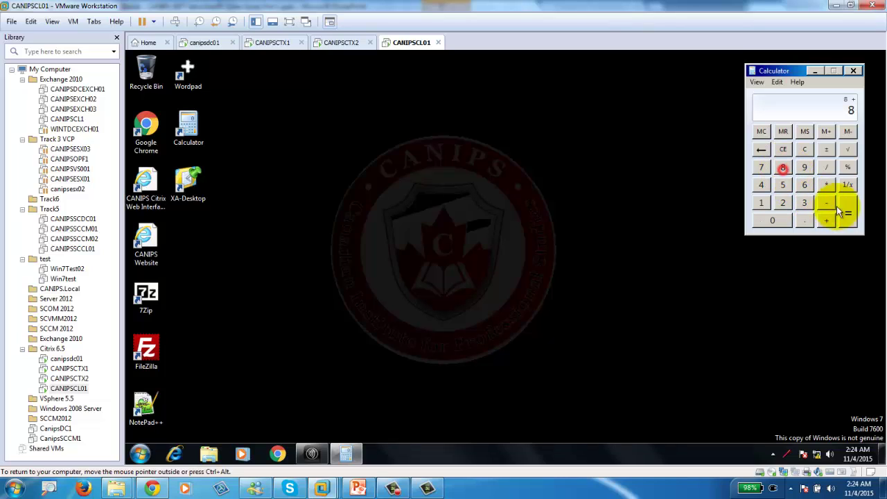
pyautogui.click(847, 215)
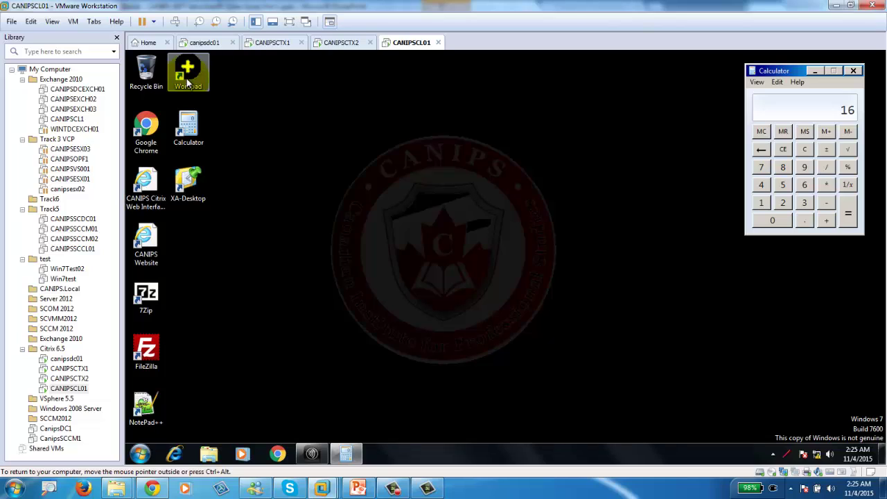
# Launch the published WordPad and move its window down and to the right.
pyautogui.doubleClick(187, 82)
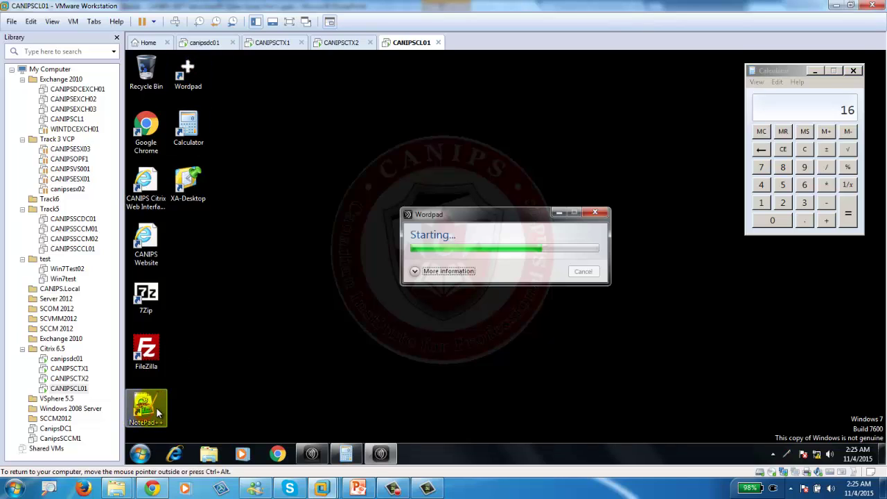
pyautogui.click(459, 285)
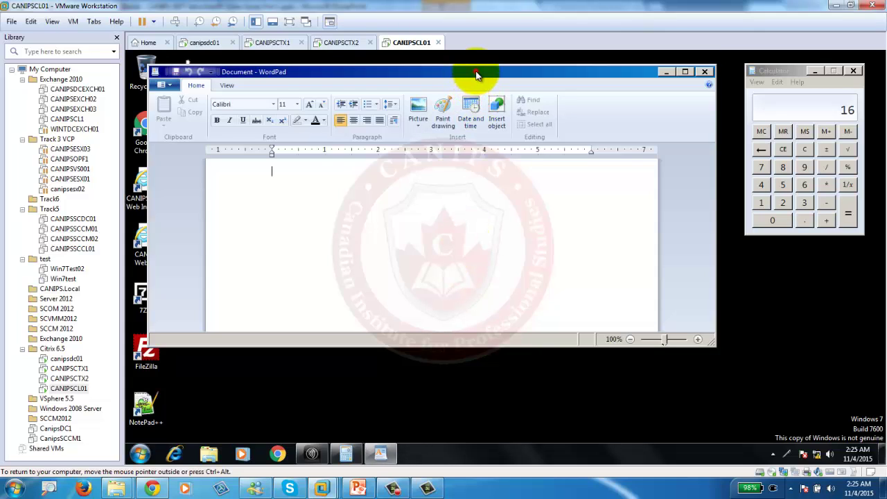
pyautogui.moveTo(477, 75); pyautogui.dragTo(635, 171)
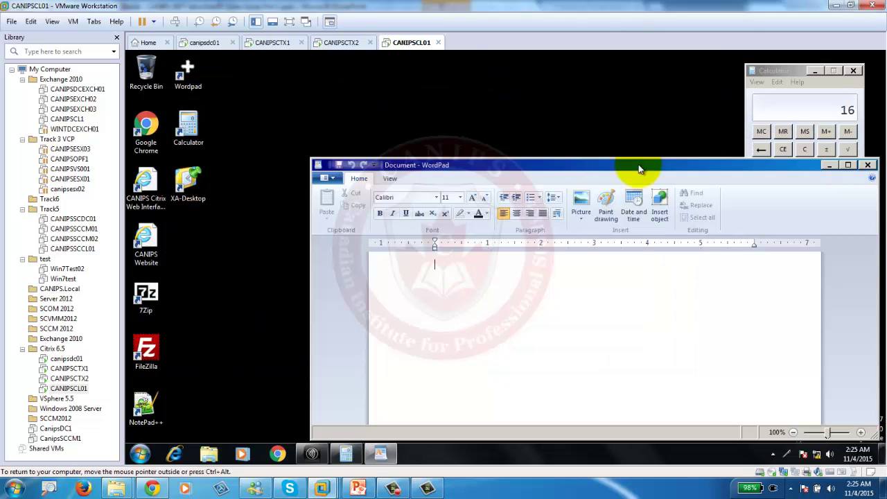
# Launch Notepad++, narrow WordPad, and shrink and reposition Notepad++ to uncover the desktop shortcuts.
pyautogui.click(145, 411)
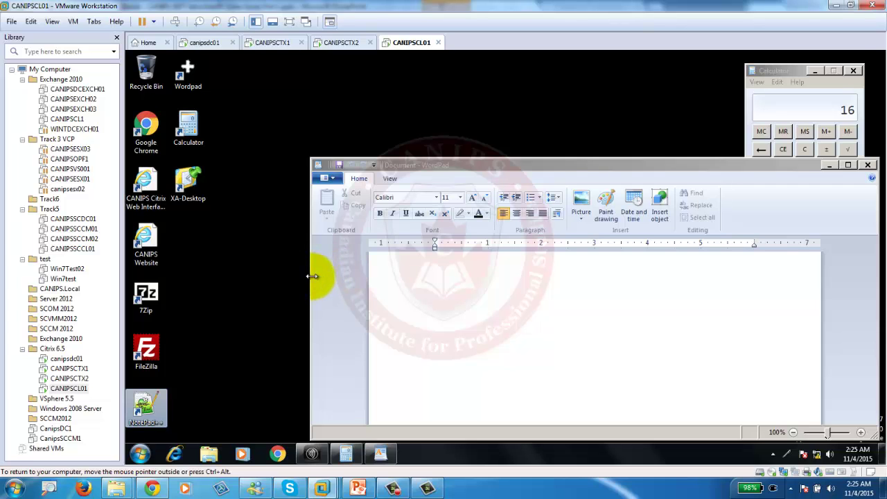
pyautogui.moveTo(312, 277); pyautogui.dragTo(627, 306)
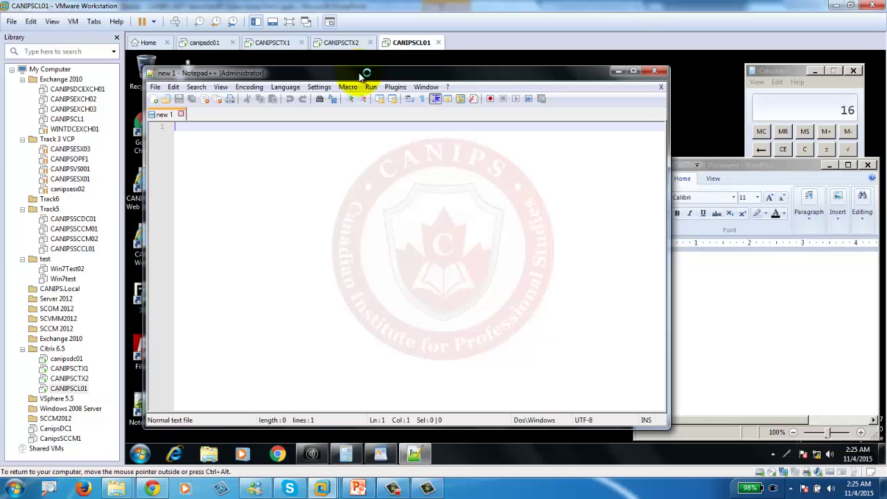
pyautogui.moveTo(361, 74); pyautogui.dragTo(356, 70)
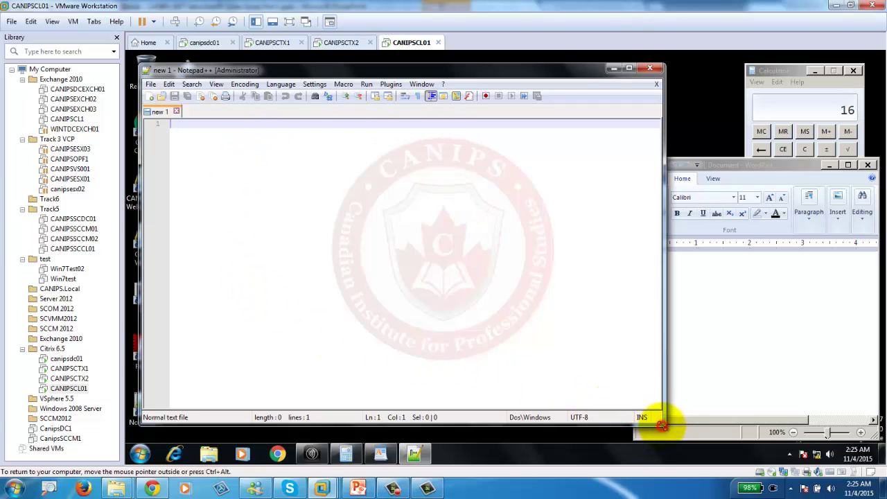
pyautogui.moveTo(663, 424); pyautogui.dragTo(460, 402)
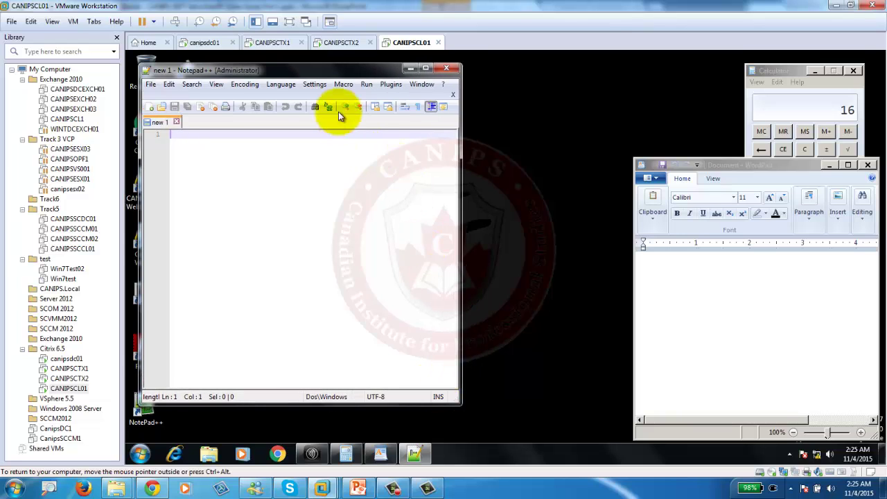
pyautogui.moveTo(313, 70); pyautogui.dragTo(428, 84)
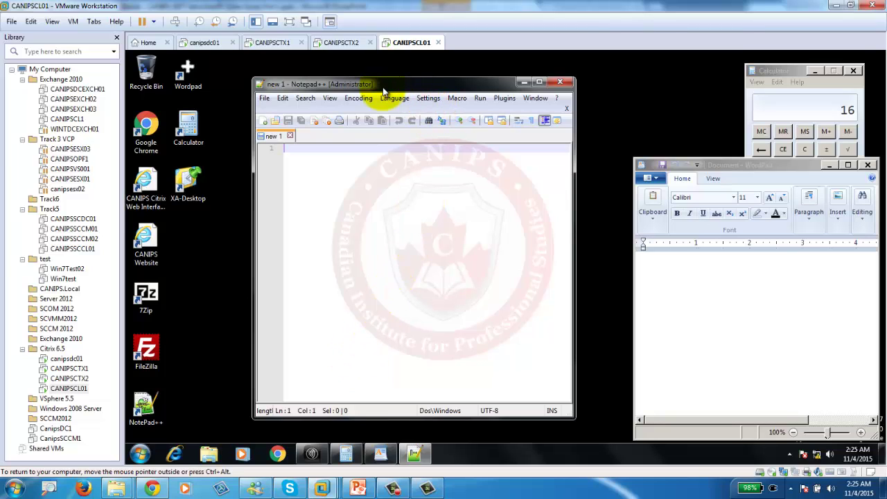
# Disconnect the client VM's network and click across the published app windows to test responsiveness.
pyautogui.rightClick(789, 471)
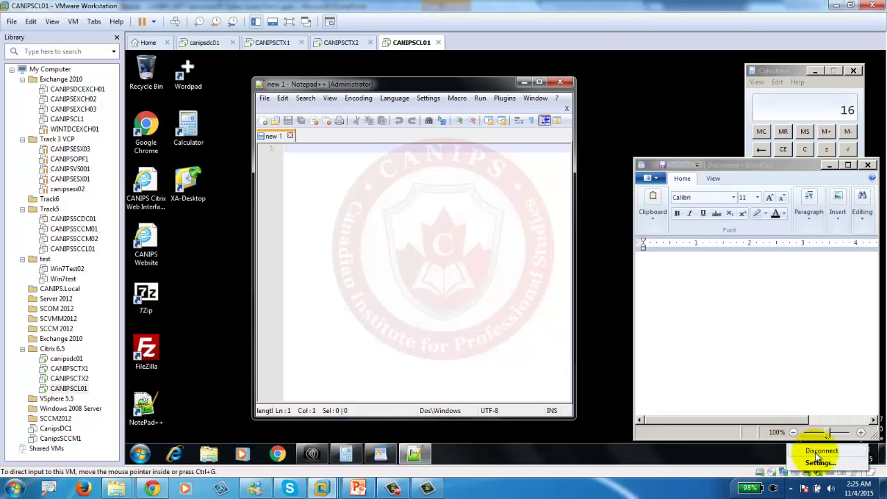
pyautogui.click(816, 452)
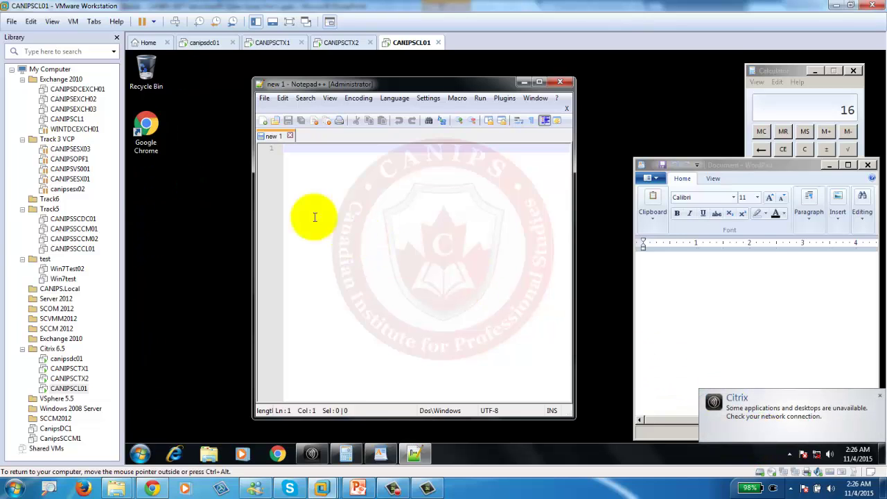
pyautogui.click(798, 296)
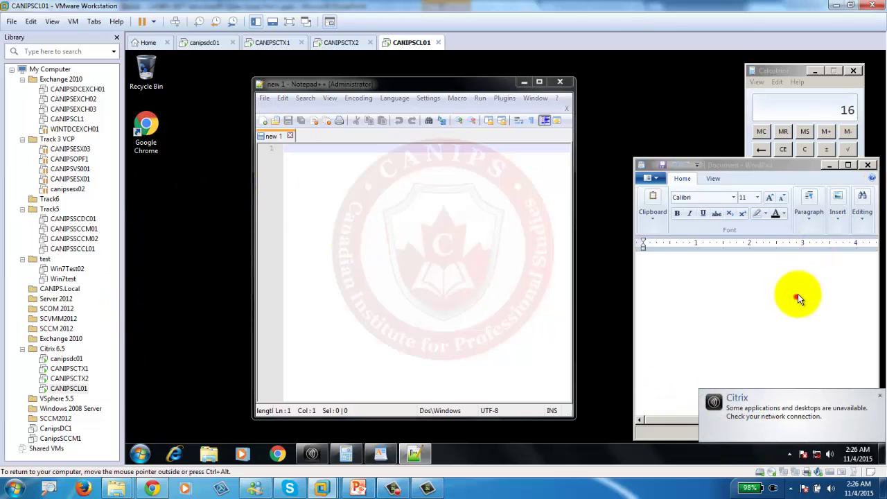
pyautogui.click(801, 133)
pyautogui.click(827, 165)
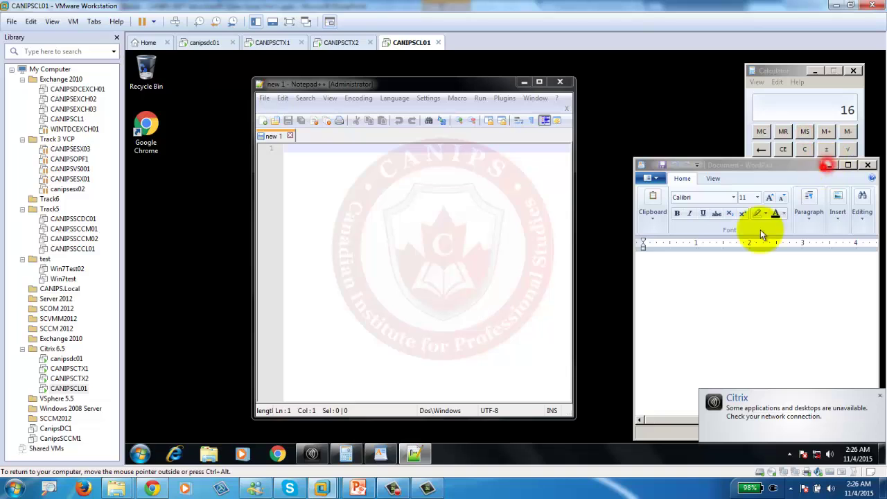
pyautogui.click(715, 285)
pyautogui.click(806, 268)
pyautogui.click(832, 152)
pyautogui.click(754, 85)
pyautogui.click(727, 166)
pyautogui.click(695, 255)
pyautogui.click(709, 277)
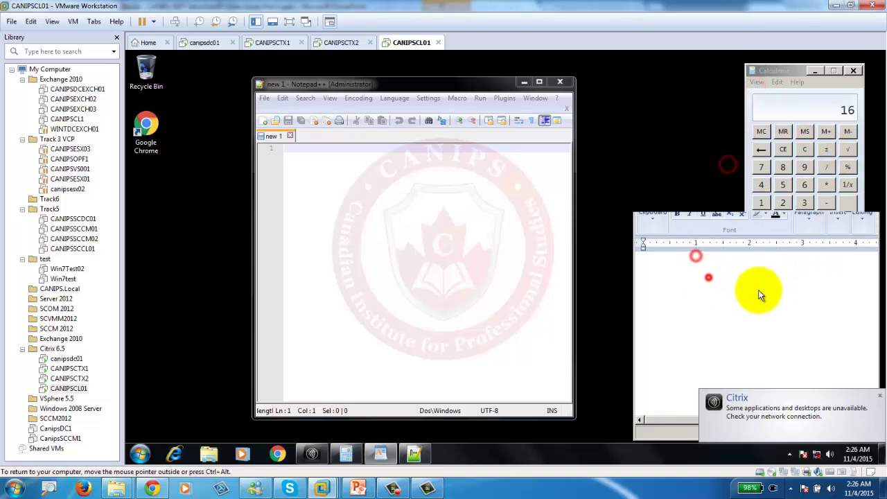
pyautogui.click(758, 290)
pyautogui.click(810, 284)
# Test whether Notepad++ still responds and opens its menus, then move its window up-left.
pyautogui.click(808, 164)
pyautogui.click(334, 115)
pyautogui.click(418, 193)
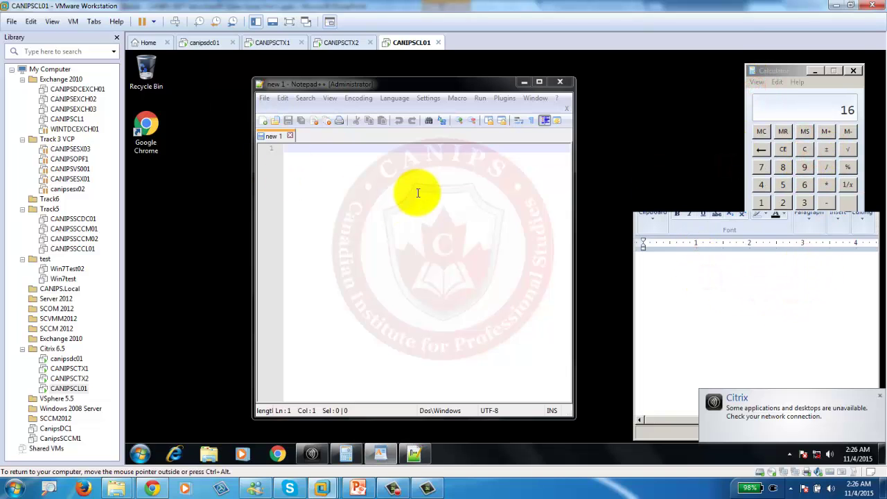
pyautogui.click(265, 99)
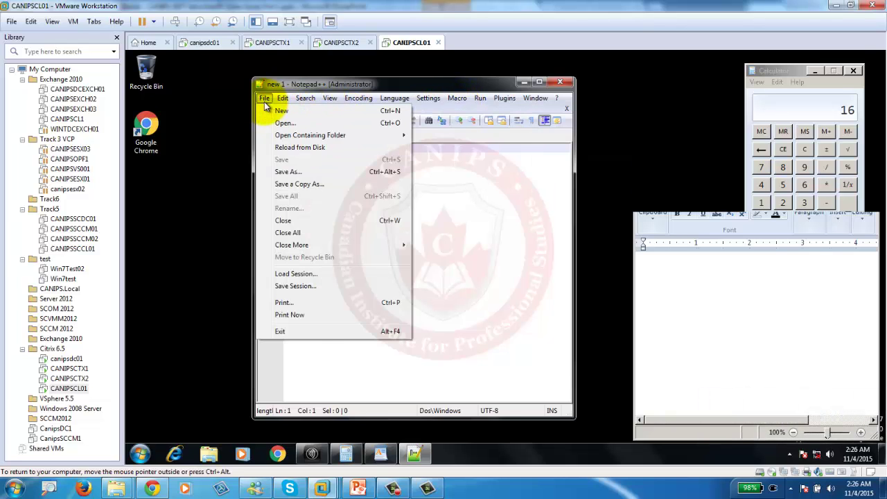
pyautogui.click(338, 83)
pyautogui.moveTo(362, 86); pyautogui.dragTo(311, 75)
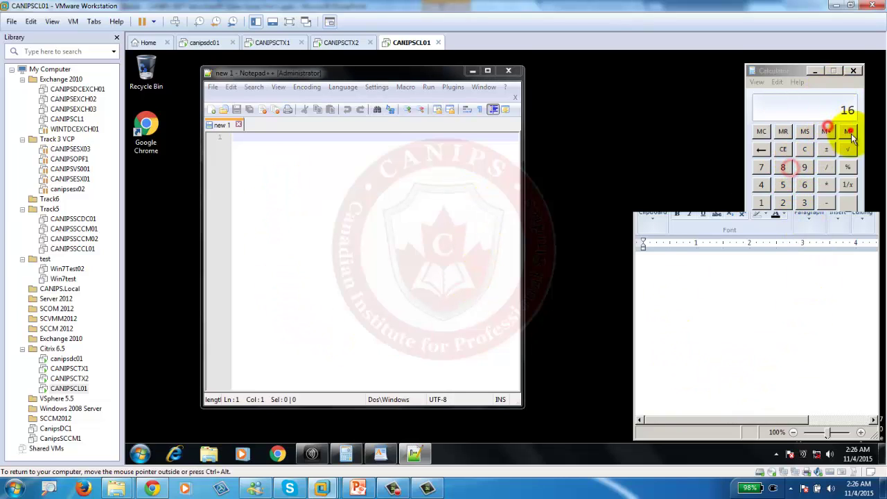
# Reconnect the client VM's network and grow WordPad's font size to 12.
pyautogui.click(785, 472)
pyautogui.click(815, 449)
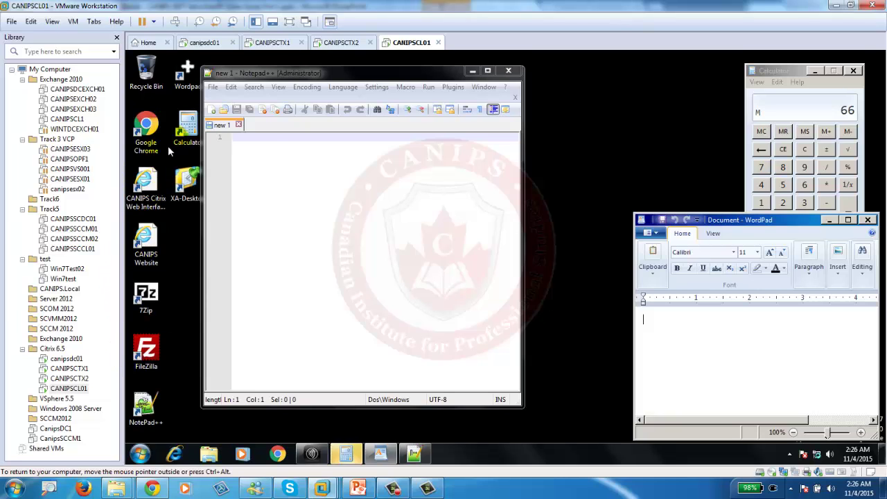
pyautogui.click(770, 252)
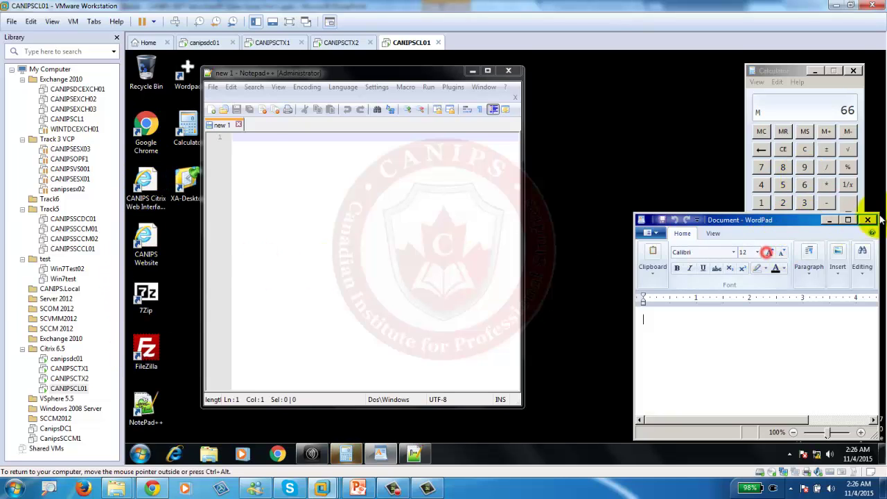
# Type test text into the WordPad page, then switch to the CANIPSCTX1 server.
pyautogui.click(686, 355)
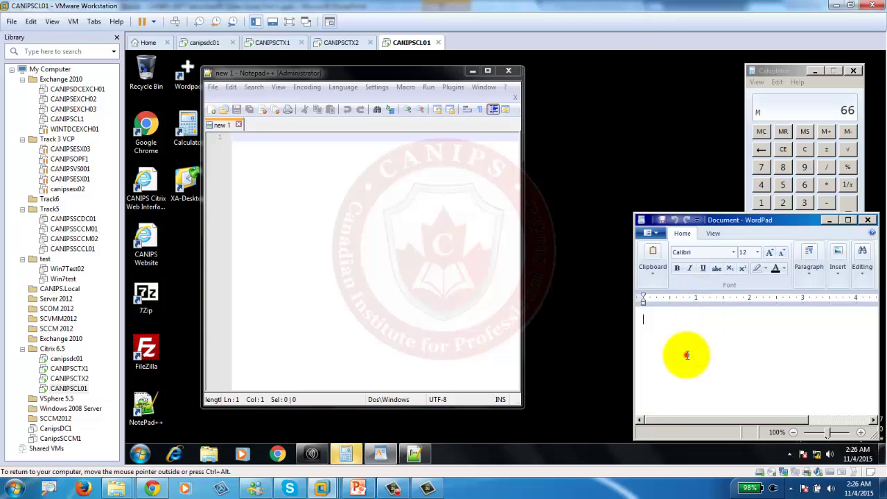
pyautogui.write('dfsdfs')
pyautogui.press('BackSpace')
pyautogui.press('BackSpace')
pyautogui.press('BackSpace')
pyautogui.press('BackSpace')
pyautogui.press('BackSpace')
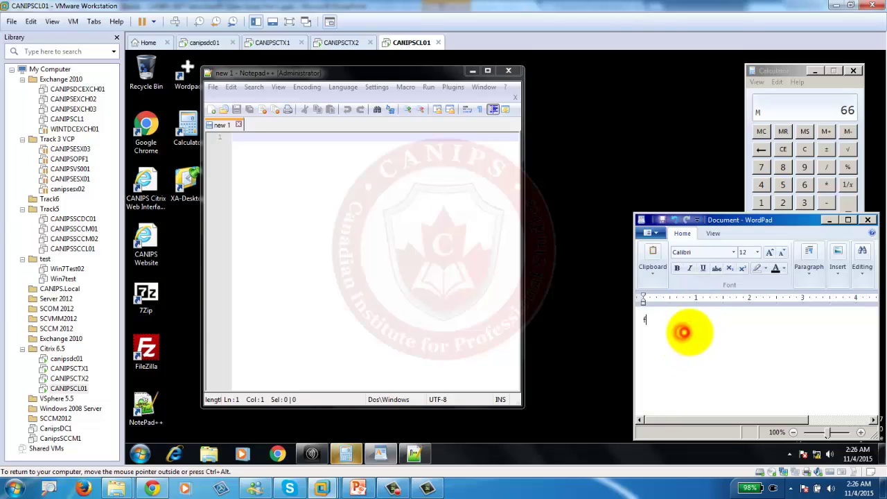
pyautogui.write('fsdfsdfsdfsdfsdf')
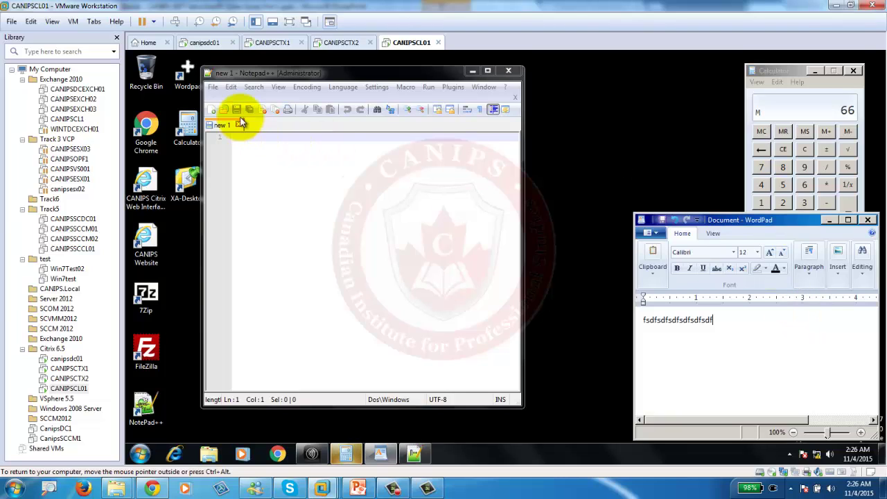
pyautogui.click(265, 42)
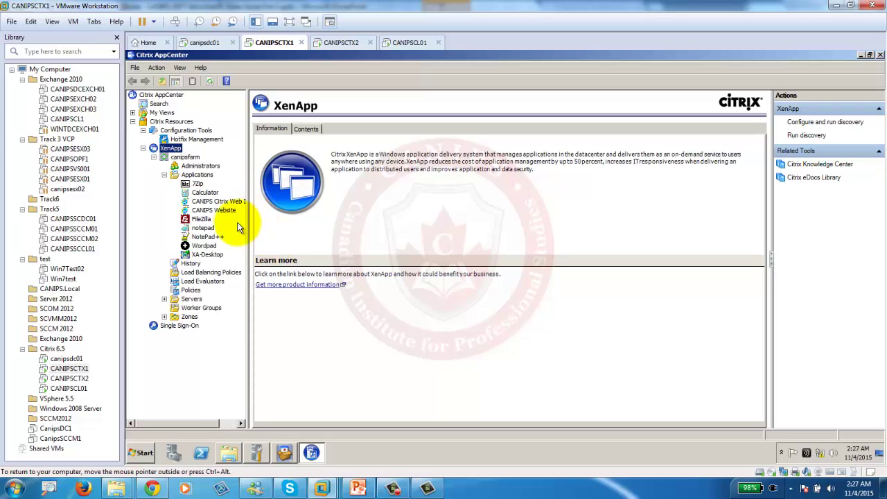
# View canipsfarm's published applications in Citrix AppCenter on the CANIPSCTX1 server.
pyautogui.click(392, 489)
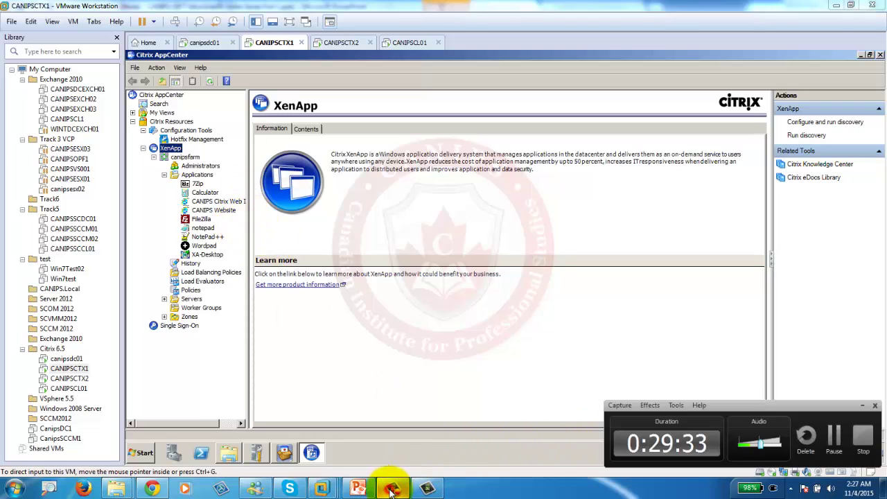